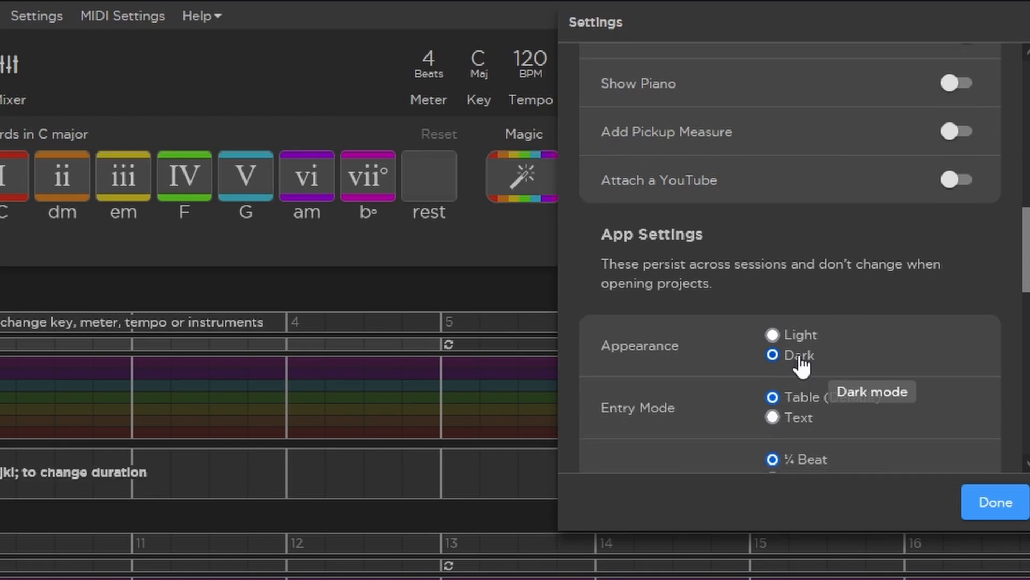
# Try the Light appearance, restore Dark mode, and close the settings
pyautogui.click(773, 335)
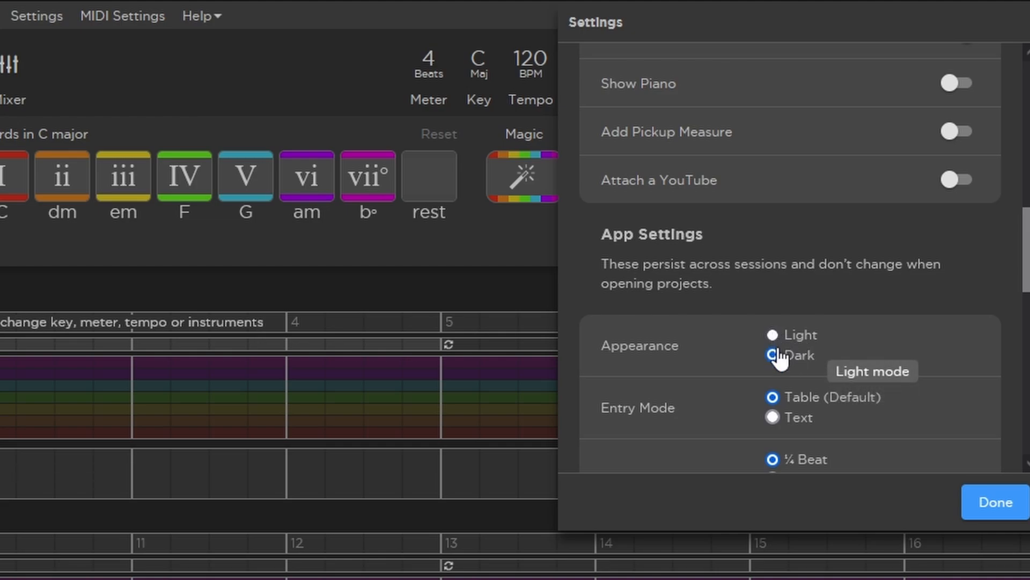
pyautogui.click(774, 356)
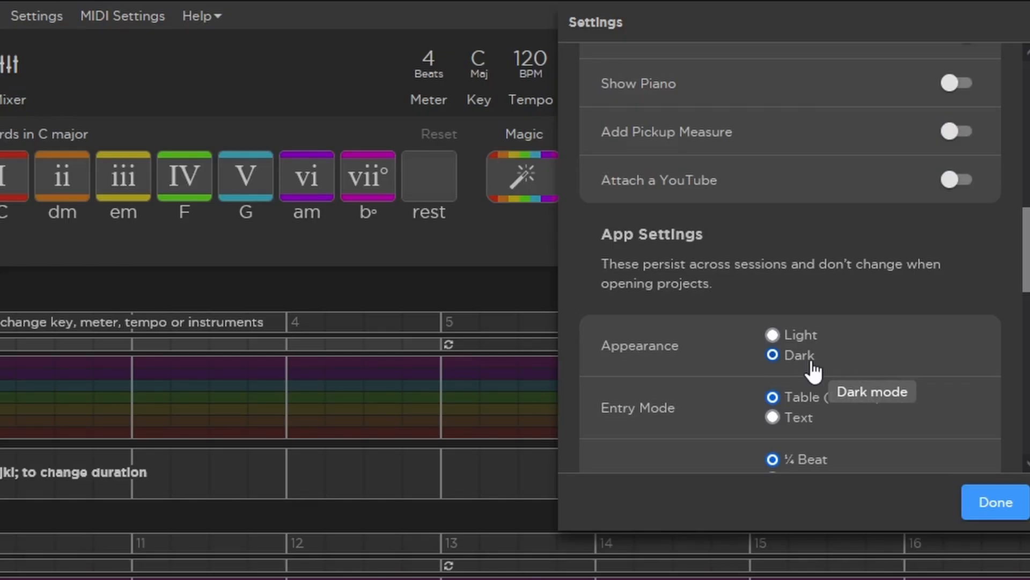
pyautogui.press('Escape')
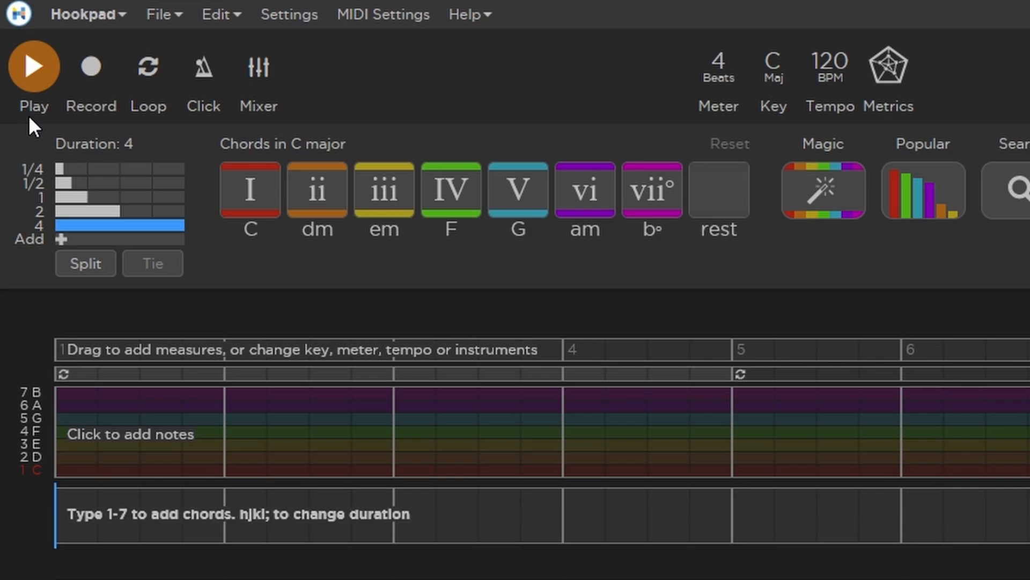
# Start playback of the empty project and pause it
pyautogui.click(34, 87)
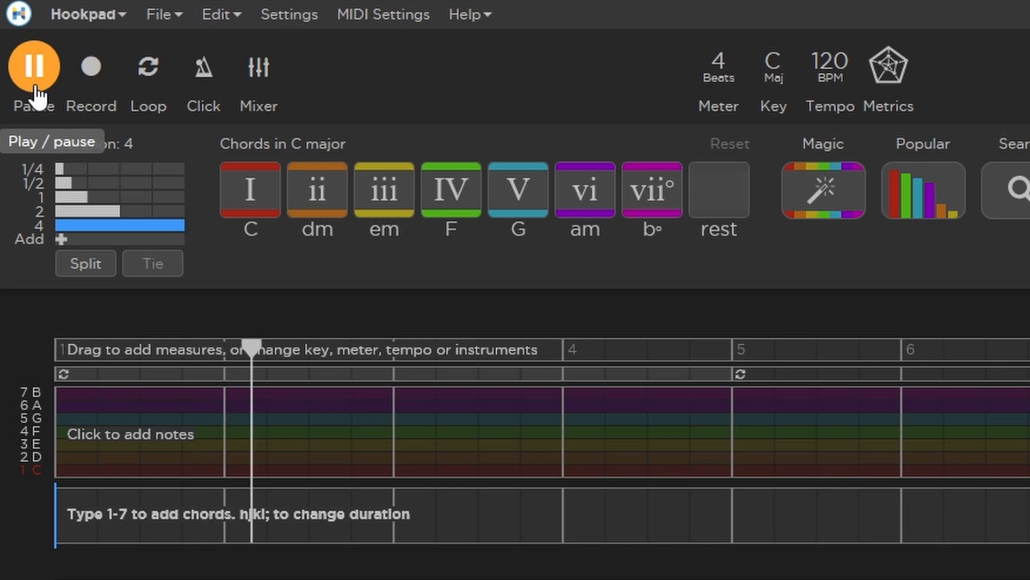
pyautogui.click(34, 88)
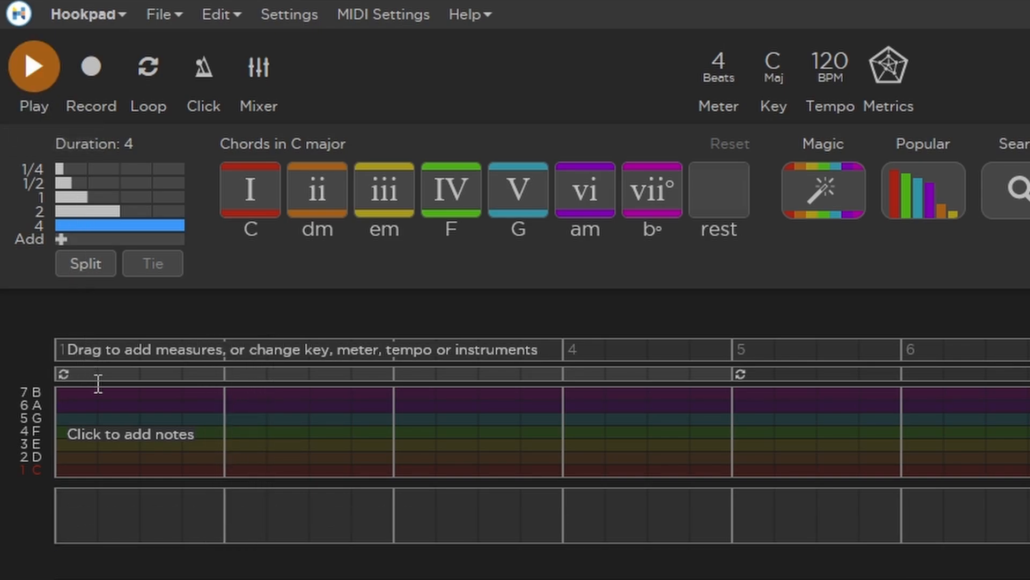
# Mark a loop region over measures 1 to 2, extend it through measure 4, and turn looping off
pyautogui.moveTo(64, 374); pyautogui.dragTo(338, 382)
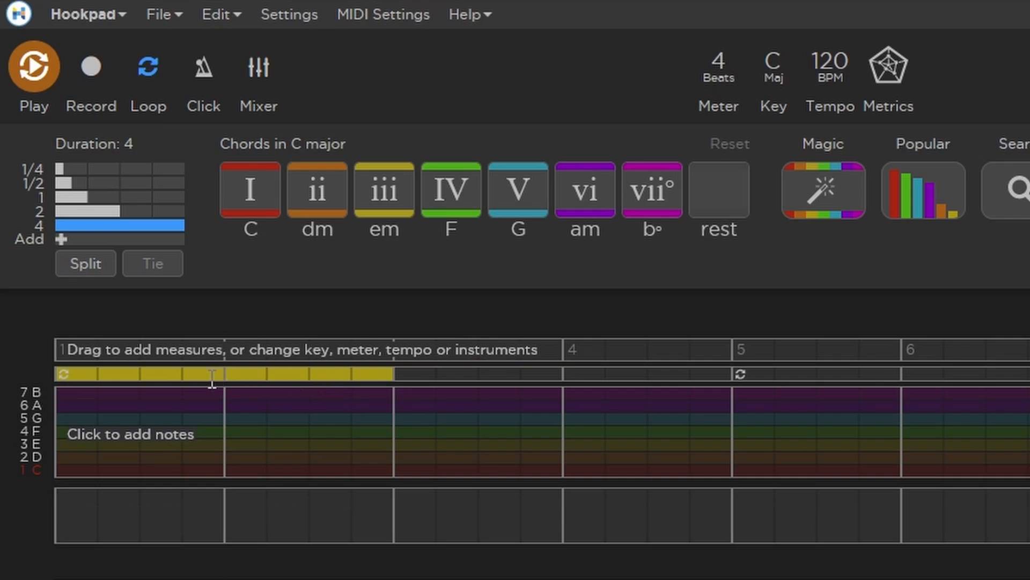
pyautogui.moveTo(212, 378); pyautogui.dragTo(588, 387)
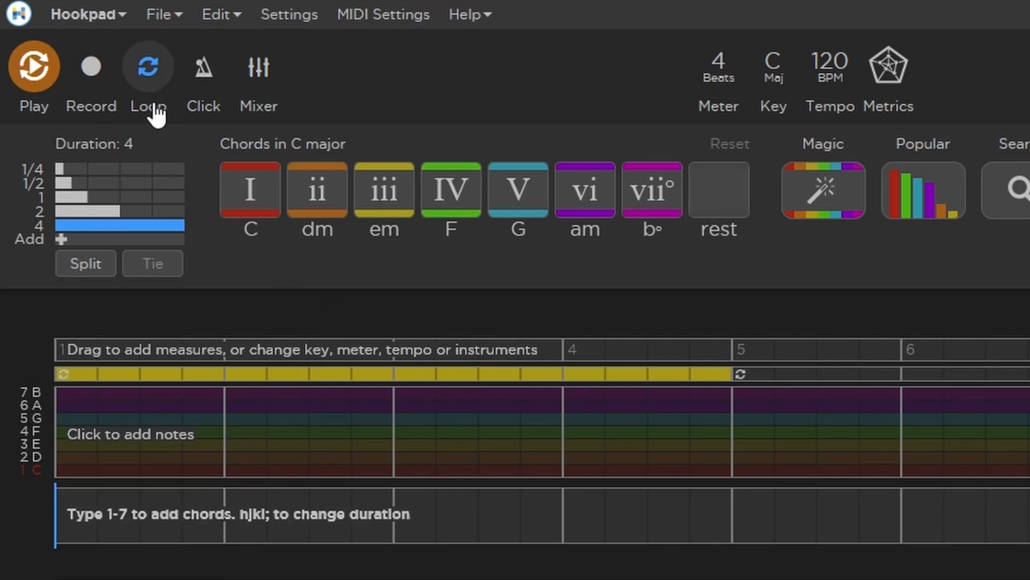
pyautogui.click(148, 66)
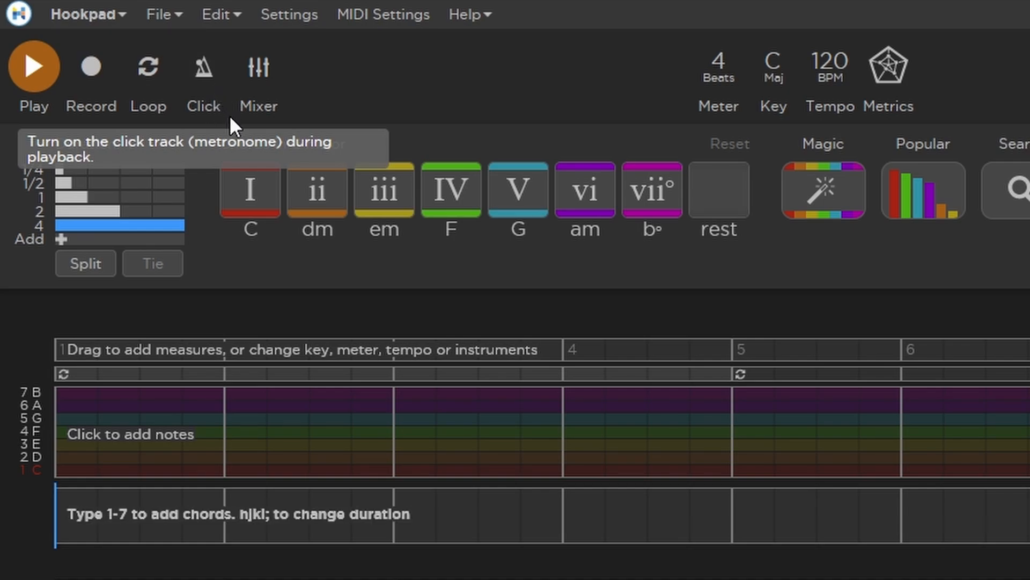
# Review the mixer's volume, mute and solo controls for each track
pyautogui.click(270, 86)
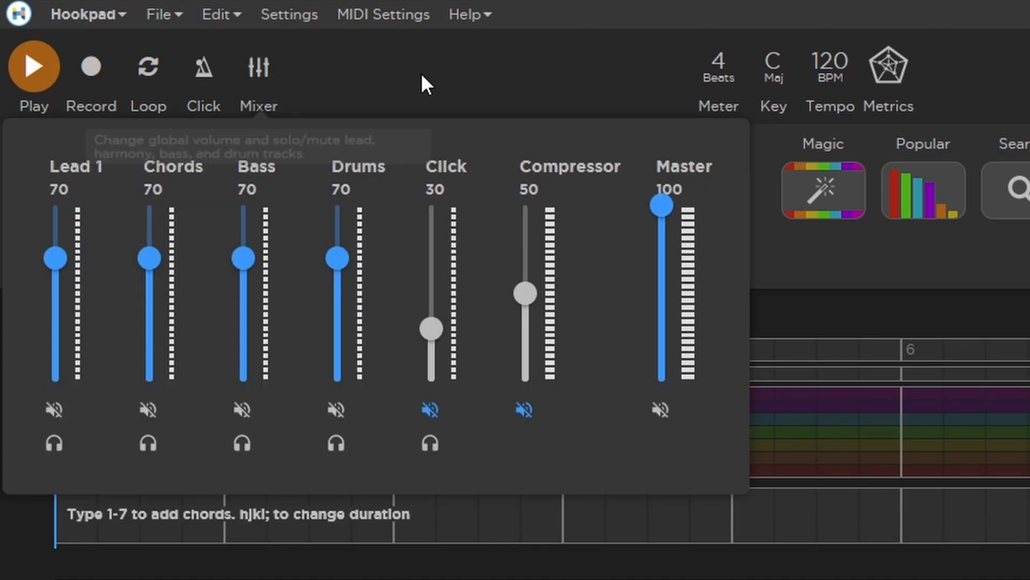
pyautogui.click(270, 80)
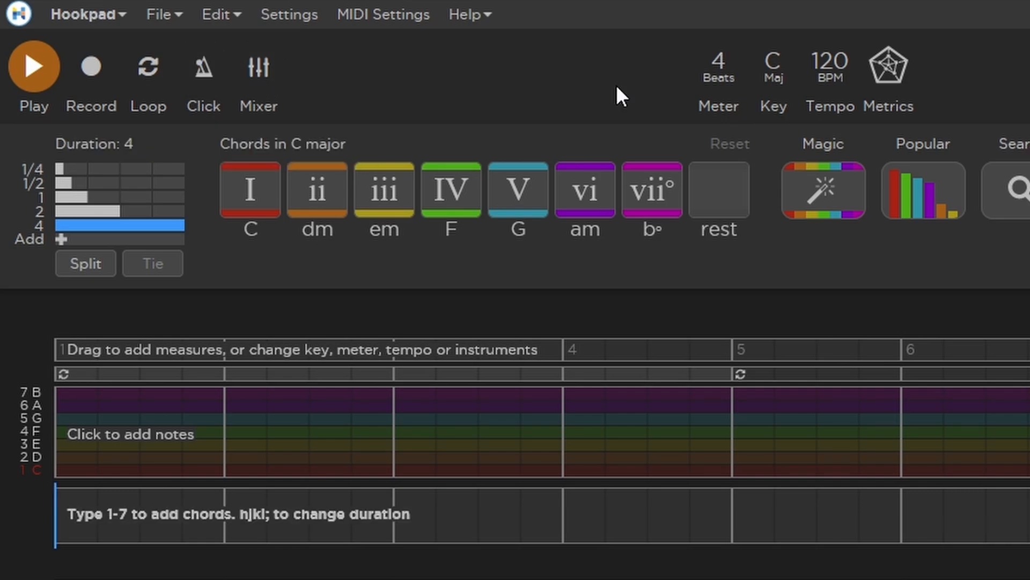
# Try meters of 5 and 6 beats per measure, and return the meter to 4 beats
pyautogui.click(725, 102)
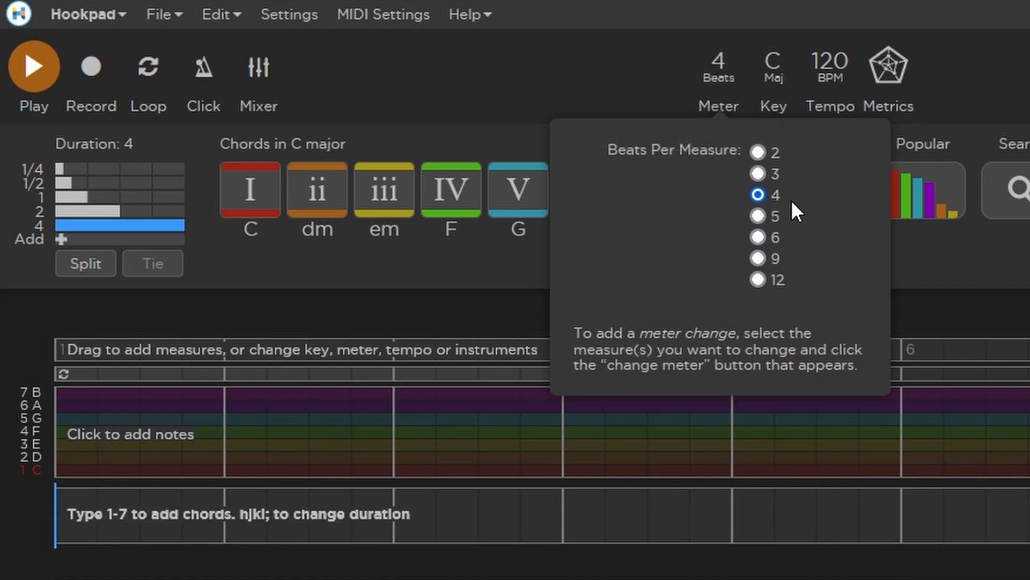
pyautogui.click(758, 216)
pyautogui.click(758, 237)
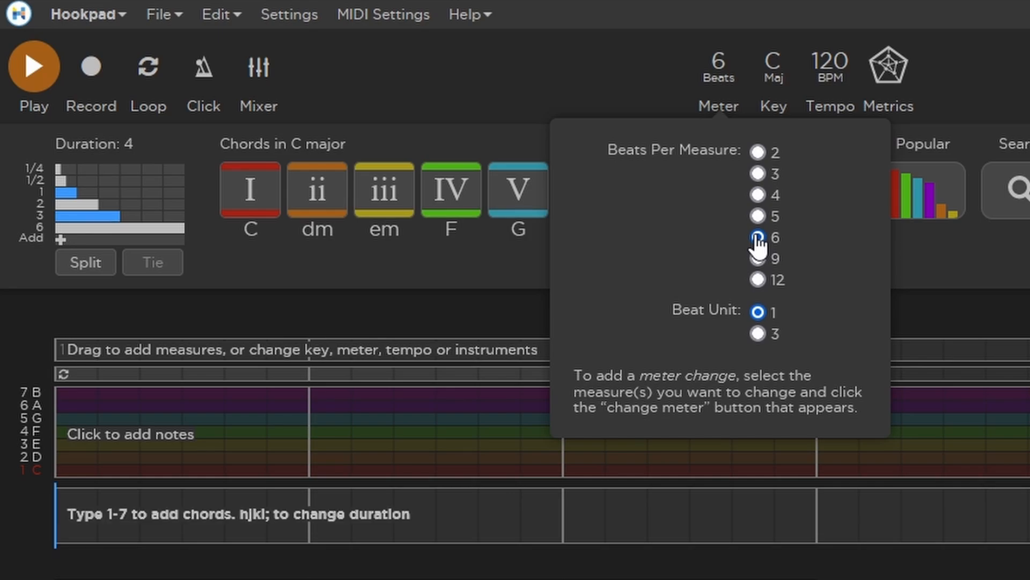
pyautogui.click(758, 216)
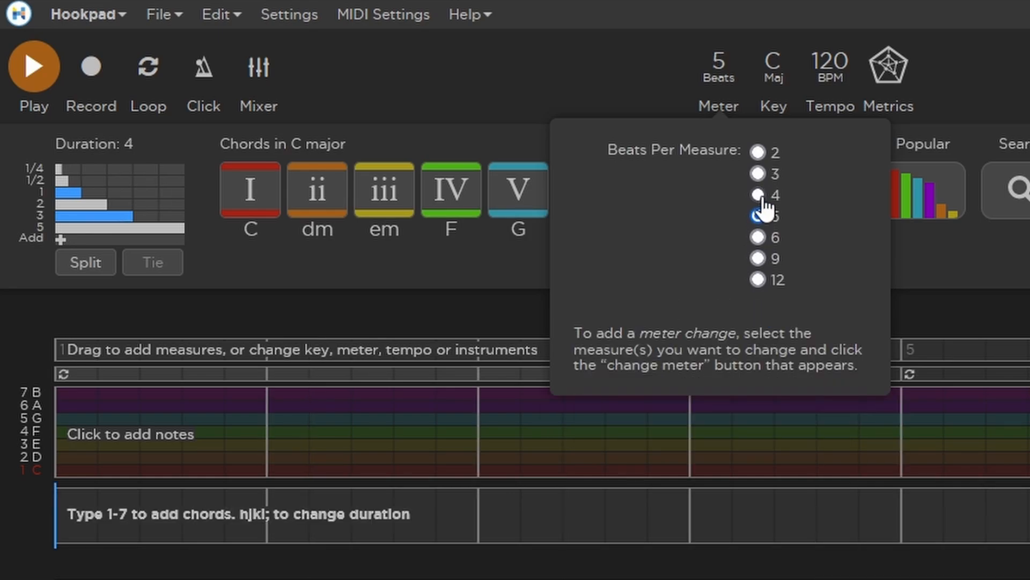
pyautogui.click(759, 195)
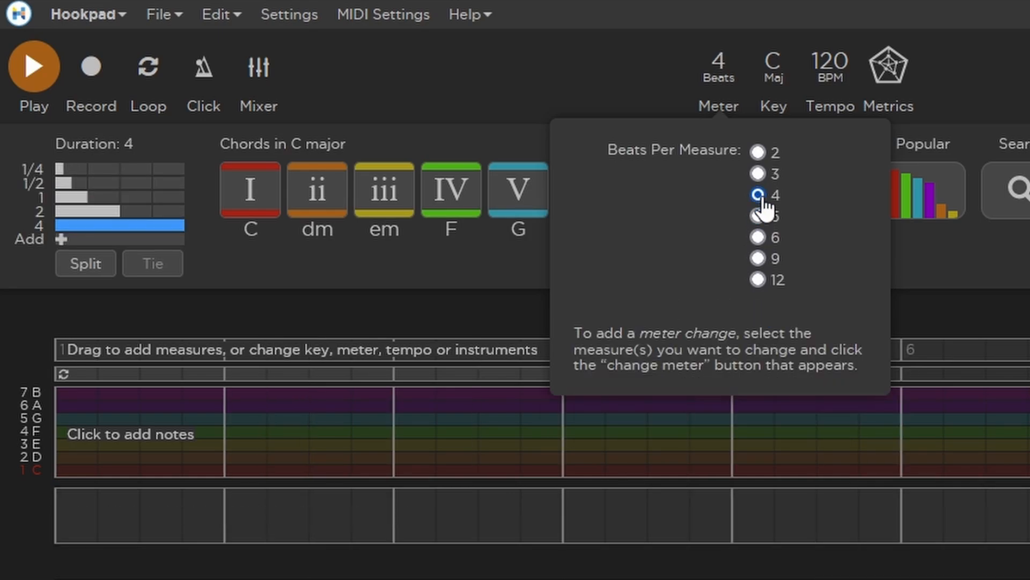
pyautogui.click(719, 64)
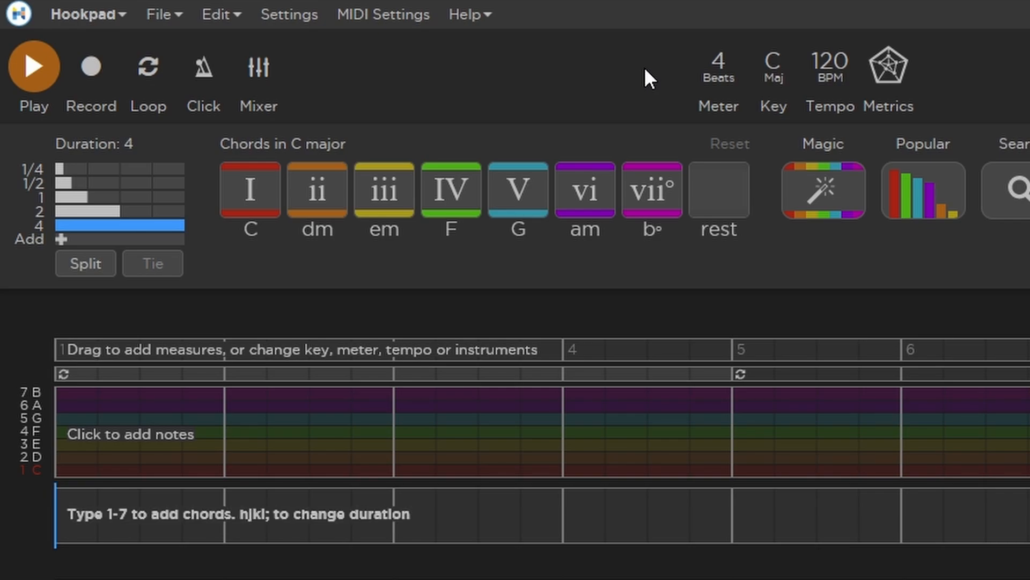
# Review the project's key, scale and playback transposition options
pyautogui.click(781, 82)
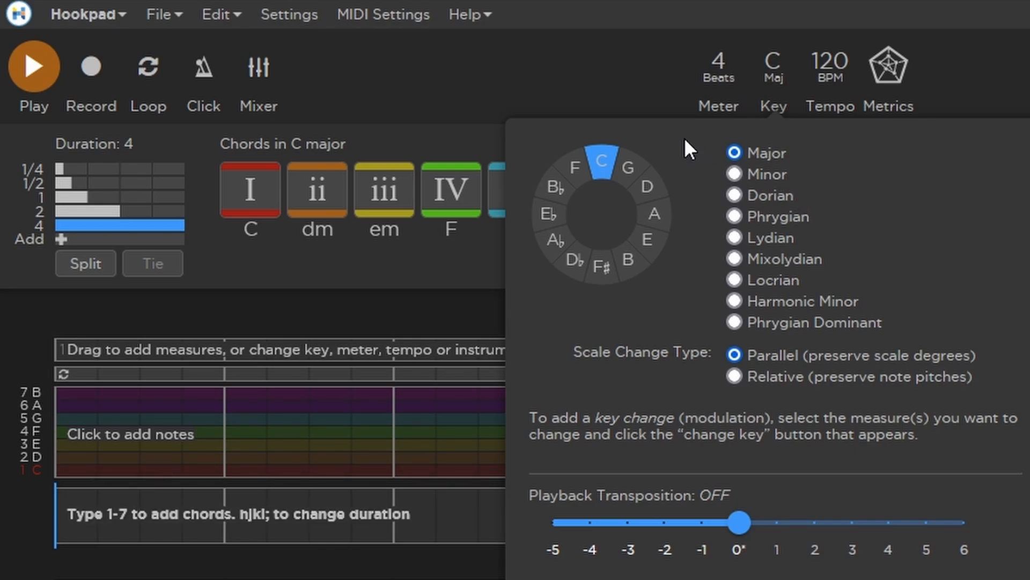
pyautogui.click(784, 69)
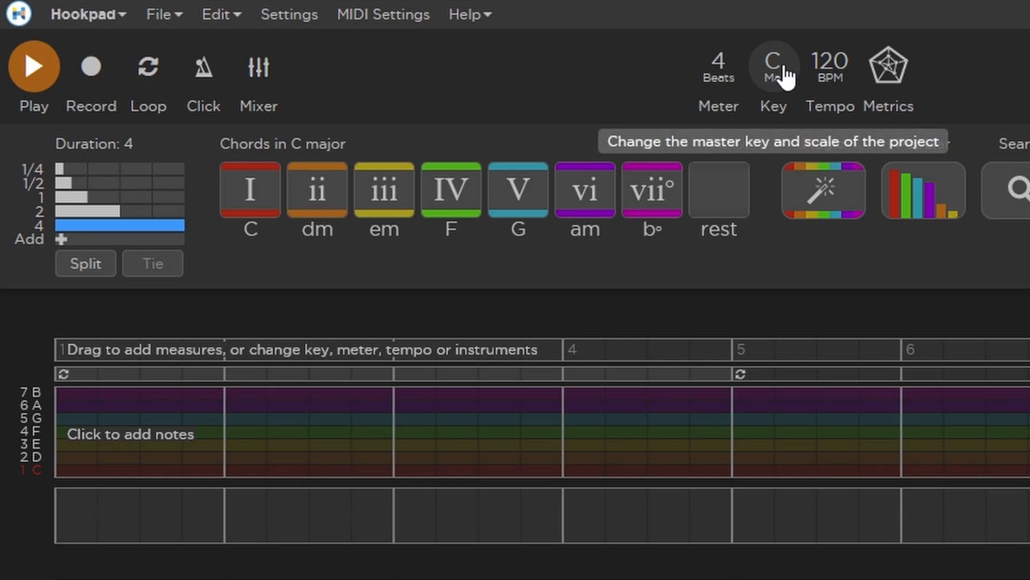
# Set the project tempo to 100 BPM and raise it to 124 BPM
pyautogui.click(831, 68)
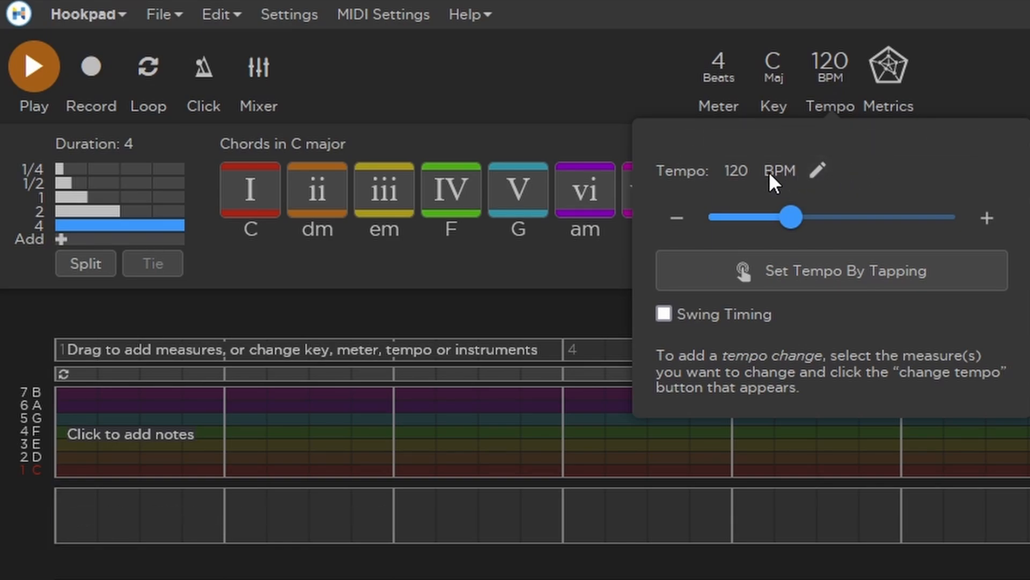
pyautogui.click(745, 171)
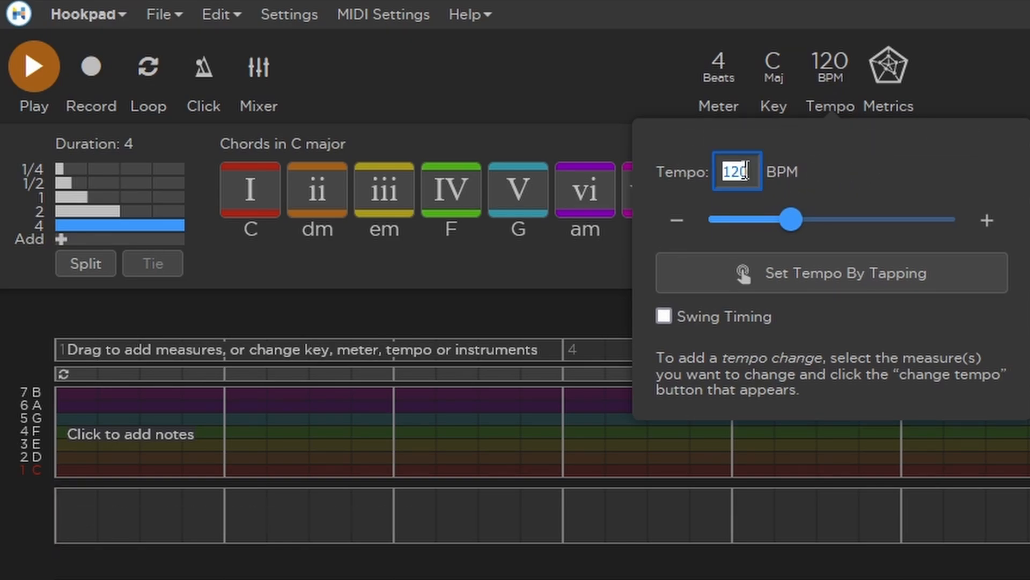
pyautogui.write('100')
pyautogui.press('Return')
pyautogui.click(836, 85)
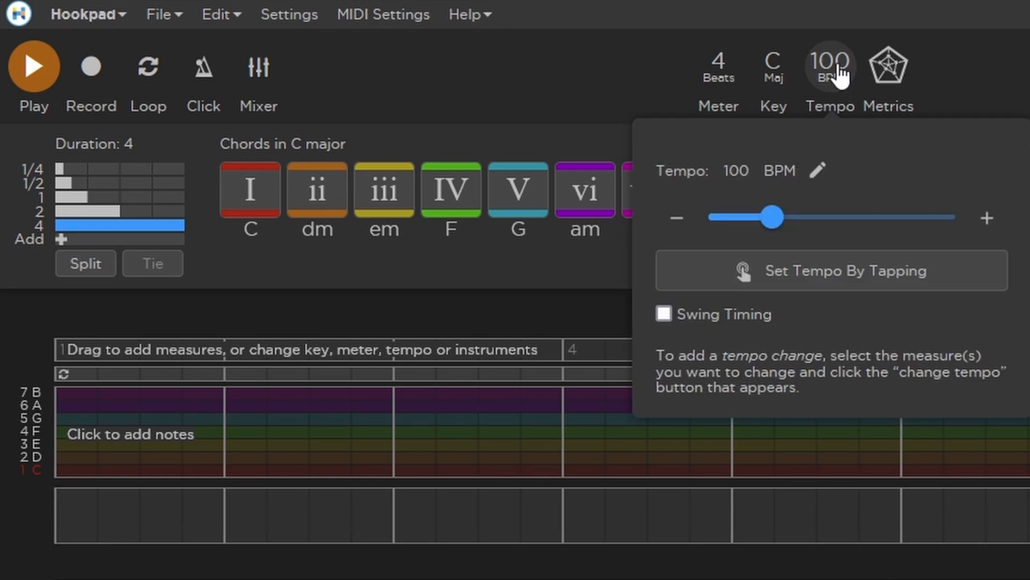
pyautogui.moveTo(778, 231)
pyautogui.mouseDown()
pyautogui.moveTo(821, 223)
pyautogui.moveTo(795, 226)
pyautogui.mouseUp()
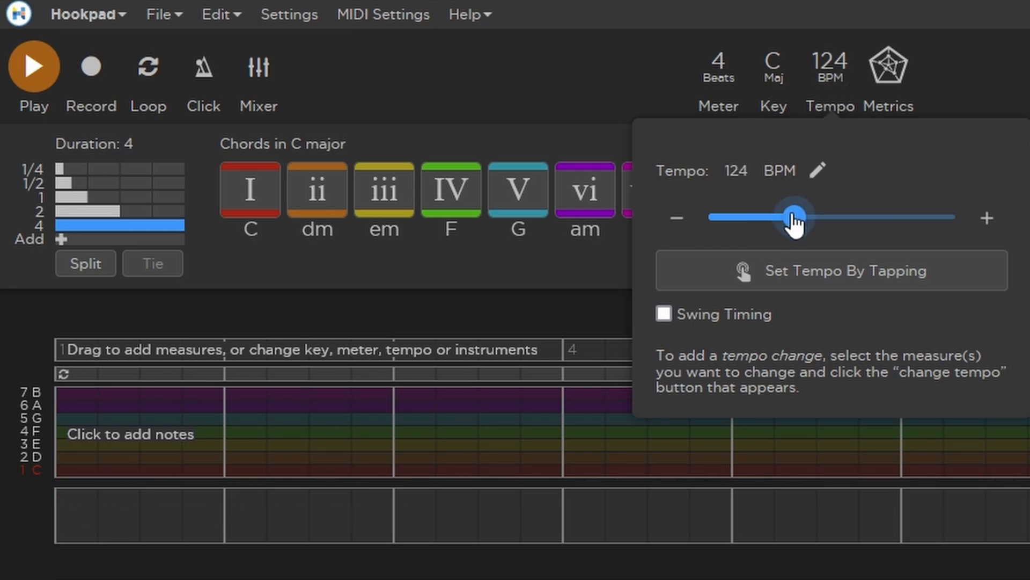
# Set the tempo to about 158 BPM by tapping out the beat, and accept it
pyautogui.click(843, 294)
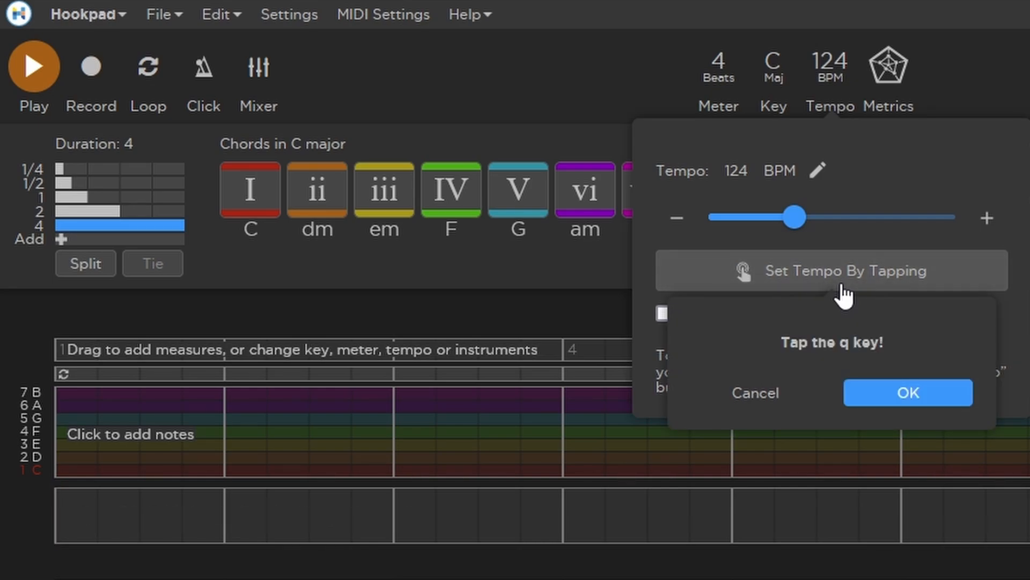
pyautogui.press('q')
pyautogui.press('q')
pyautogui.press('q')
pyautogui.press('q')
pyautogui.press('q')
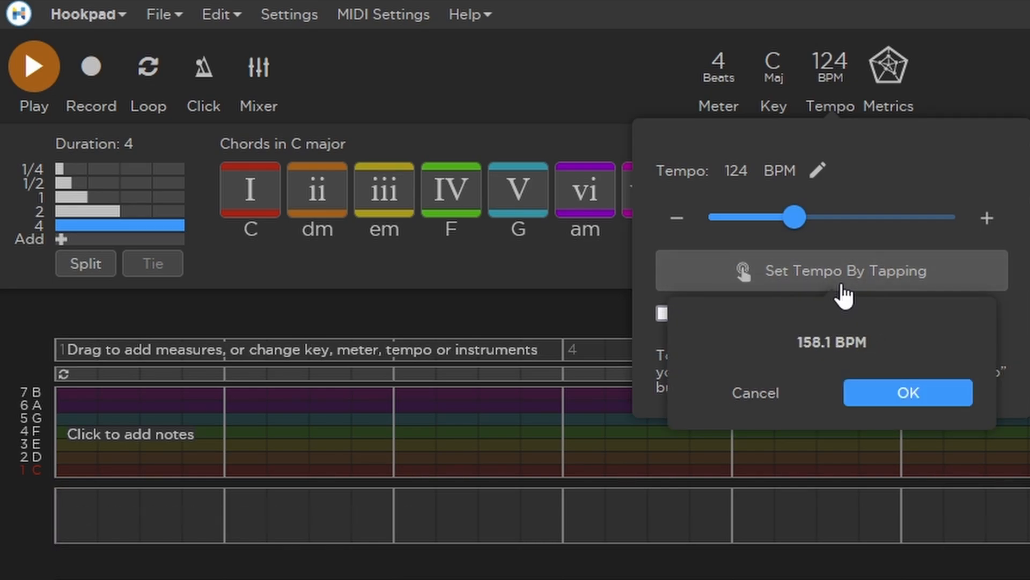
pyautogui.click(872, 393)
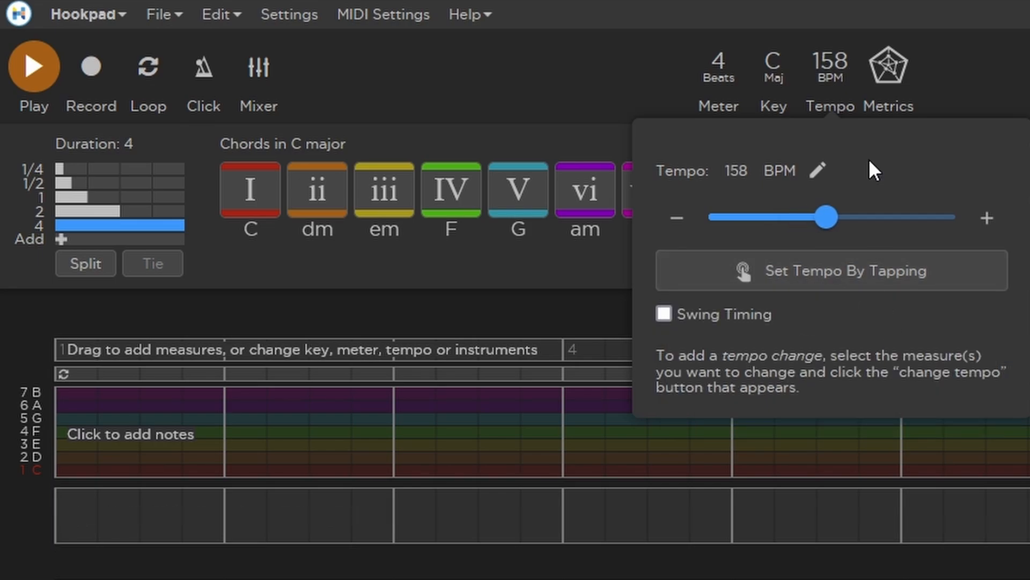
# Set the project tempo to 120 BPM
pyautogui.click(736, 171)
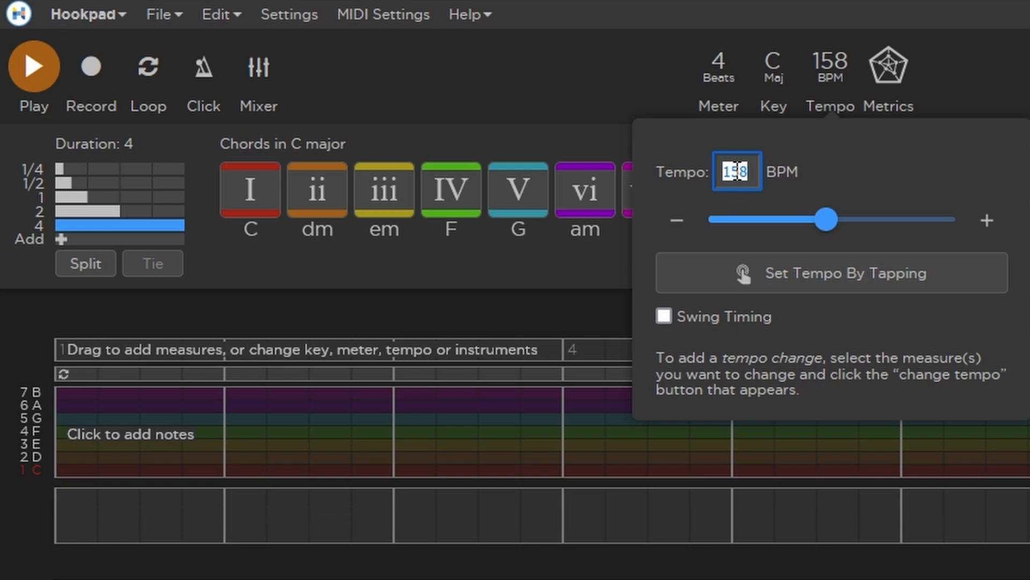
pyautogui.write('120')
pyautogui.press('Return')
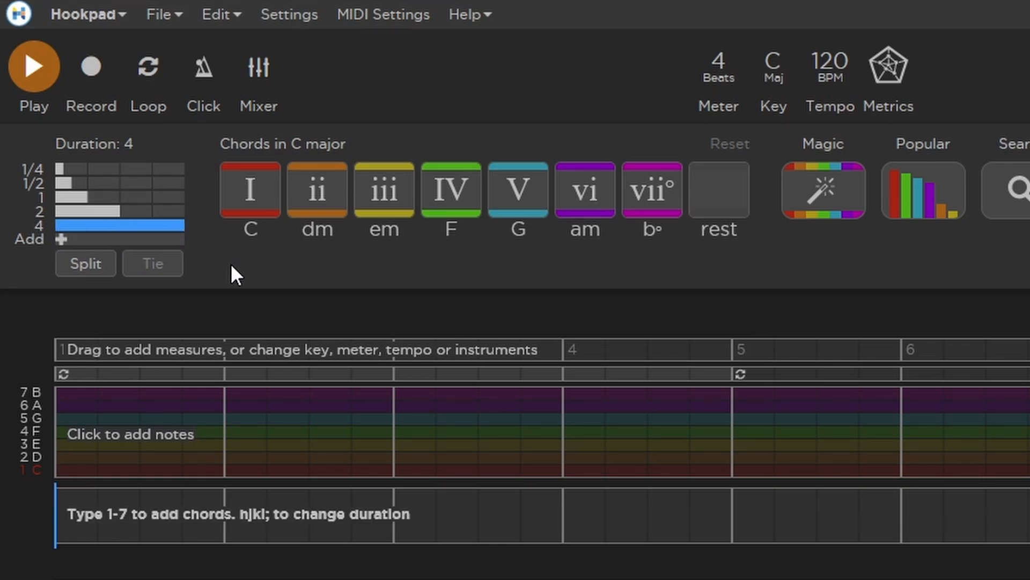
# Switch the chord duration through 2, 1, 1/2 and 1/4 beats
pyautogui.click(101, 212)
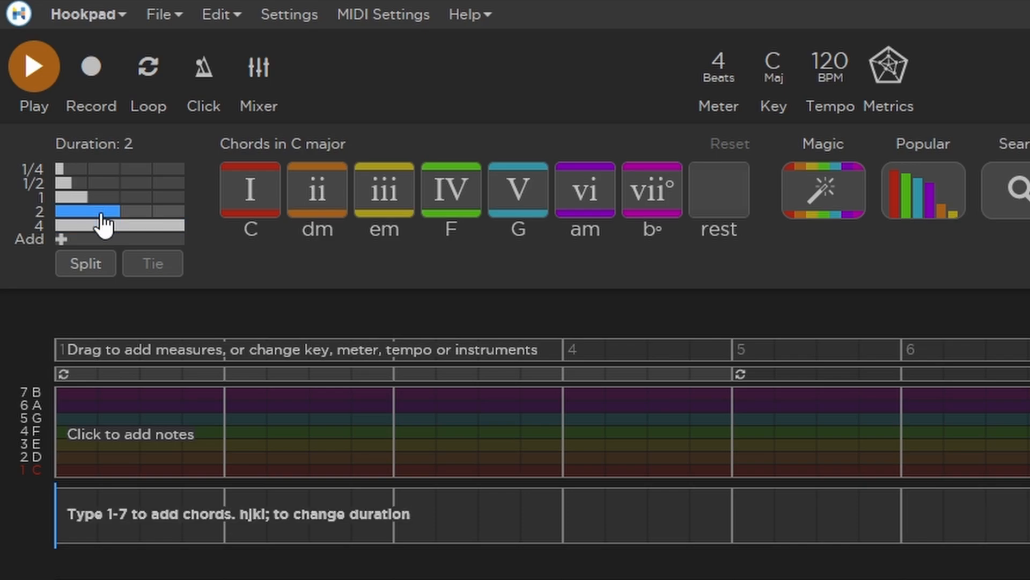
pyautogui.click(95, 195)
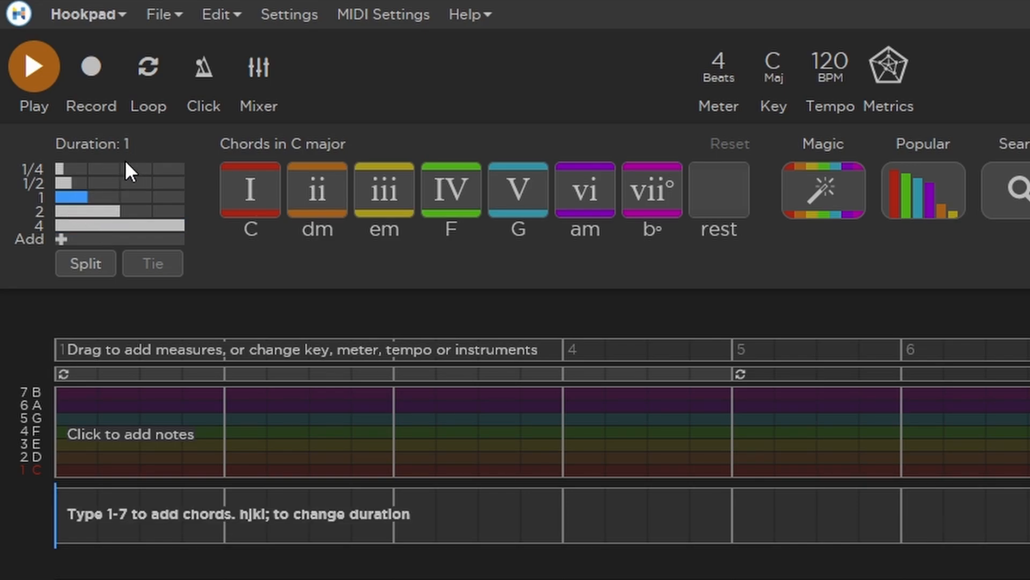
pyautogui.click(63, 183)
pyautogui.click(64, 171)
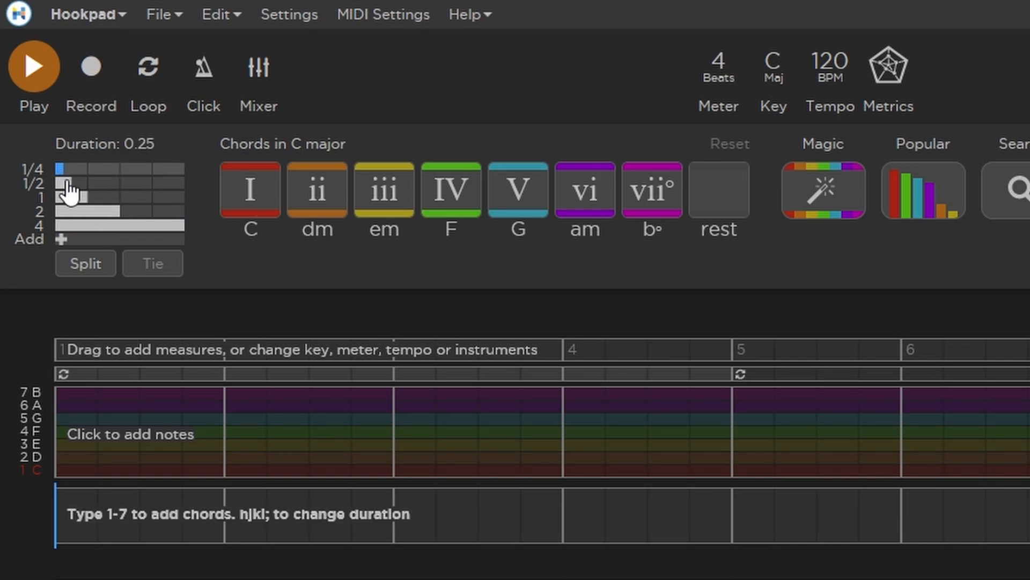
# Combine chord durations of 4, 1/2 and 2 beats using additive duration mode
pyautogui.click(97, 226)
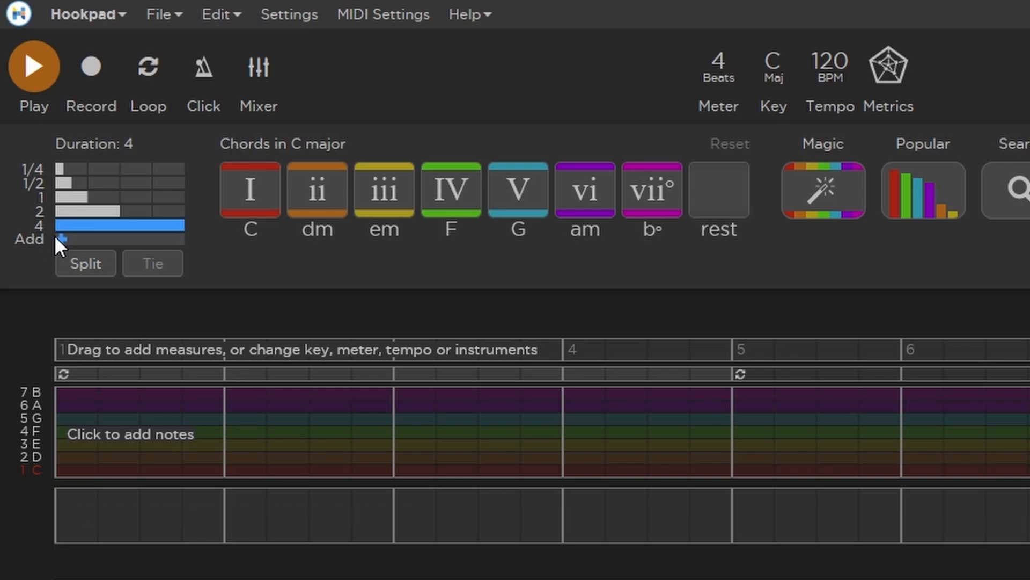
pyautogui.click(64, 183)
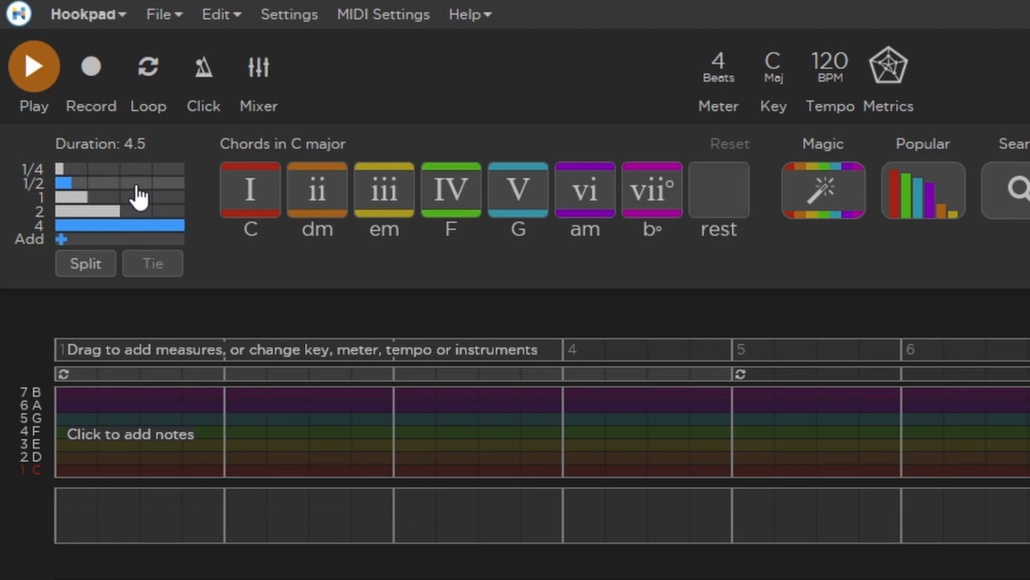
pyautogui.click(95, 212)
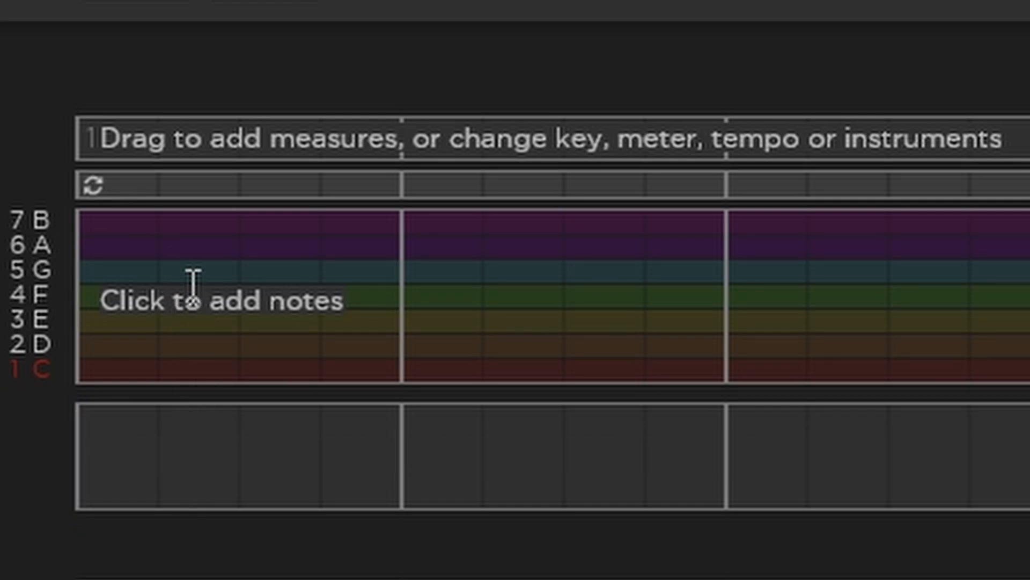
# Check the note palette in the melody lane, and insert a 4-beat I (C) chord in measure 1 of the chord lane
pyautogui.click(97, 318)
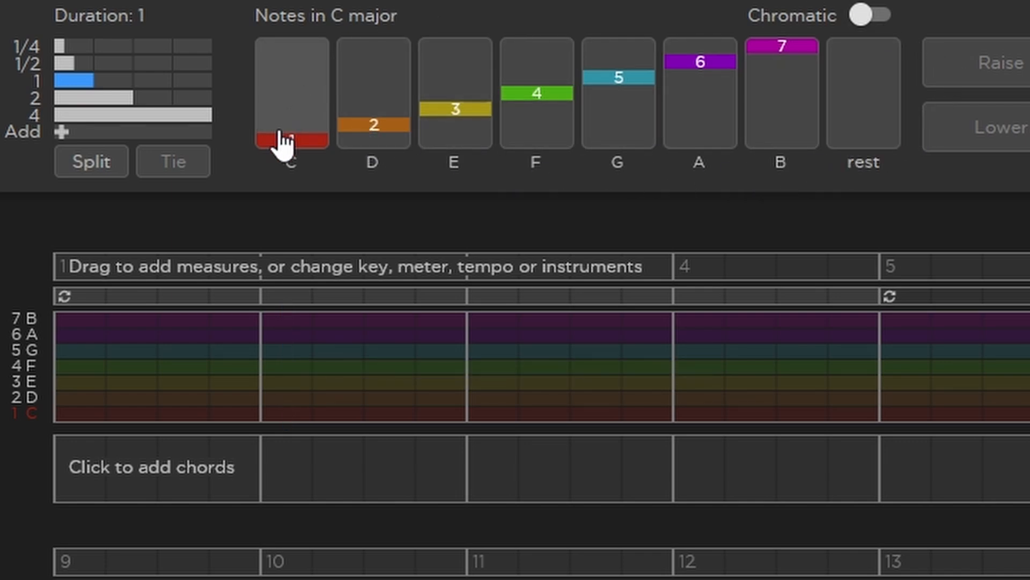
pyautogui.click(276, 490)
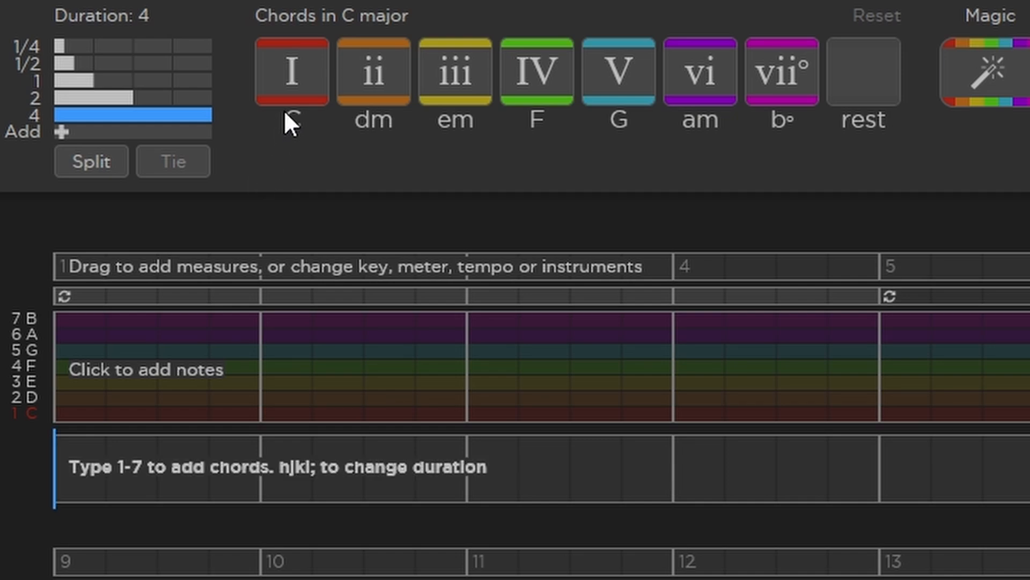
pyautogui.click(281, 94)
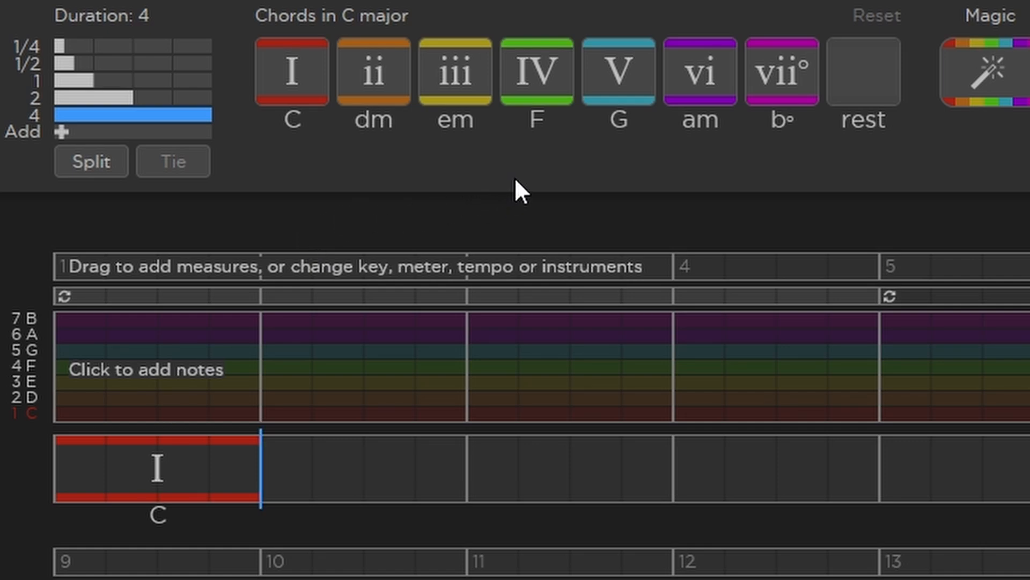
# Add 4-beat IV (F), V (G) and IV (F) chords in measures 2 to 4 of the chord lane
pyautogui.click(539, 79)
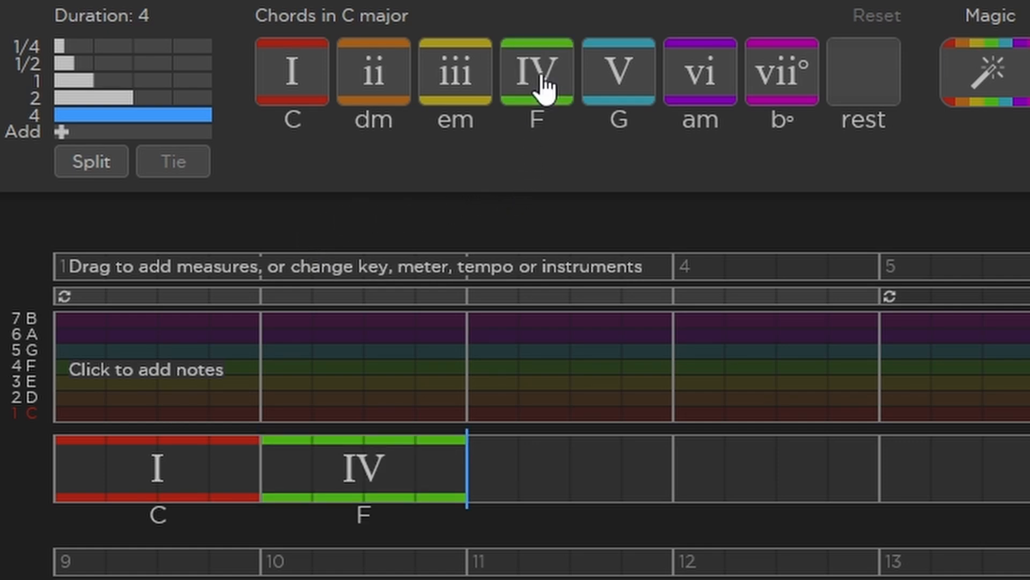
pyautogui.click(599, 88)
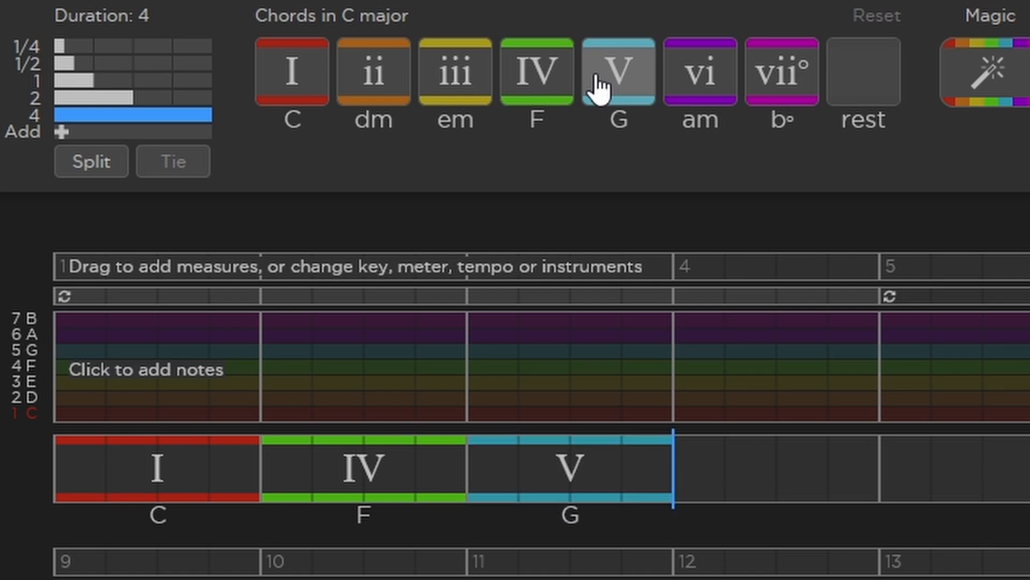
pyautogui.click(556, 99)
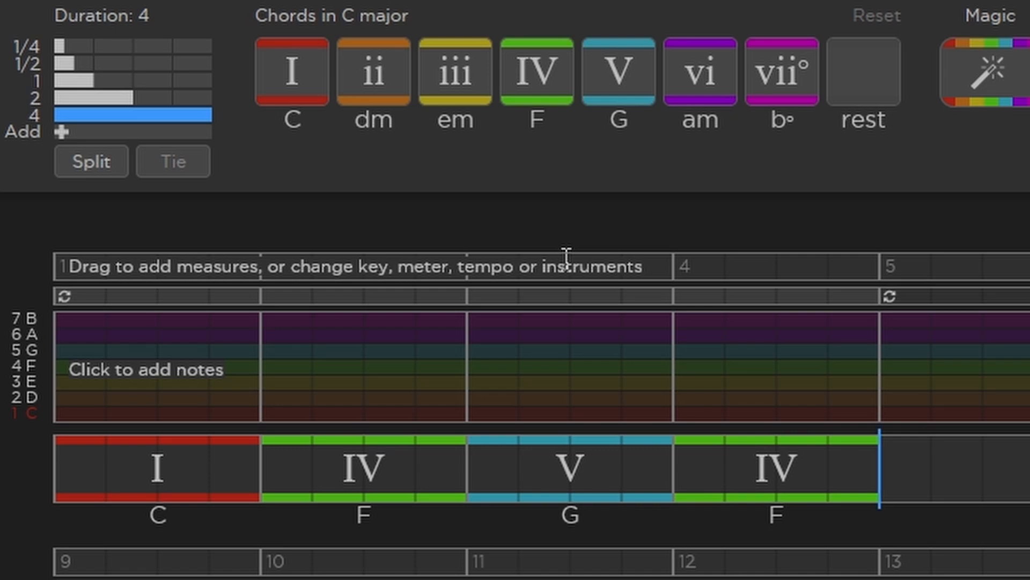
# Add 4-beat ii (dm), iii (em), IV (F) and vi (am) chords in measures 5 to 8
pyautogui.press('2')
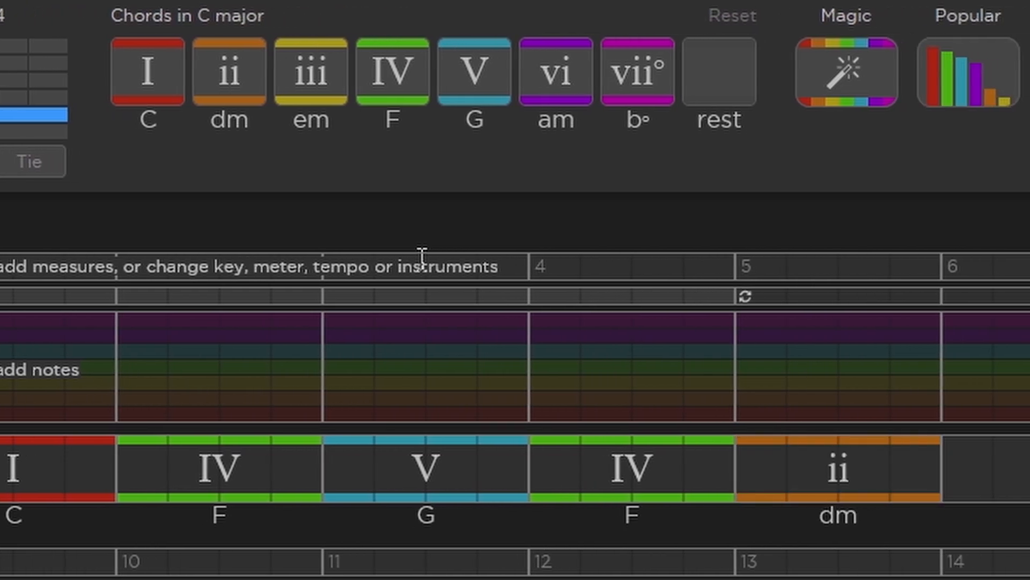
pyautogui.press('3')
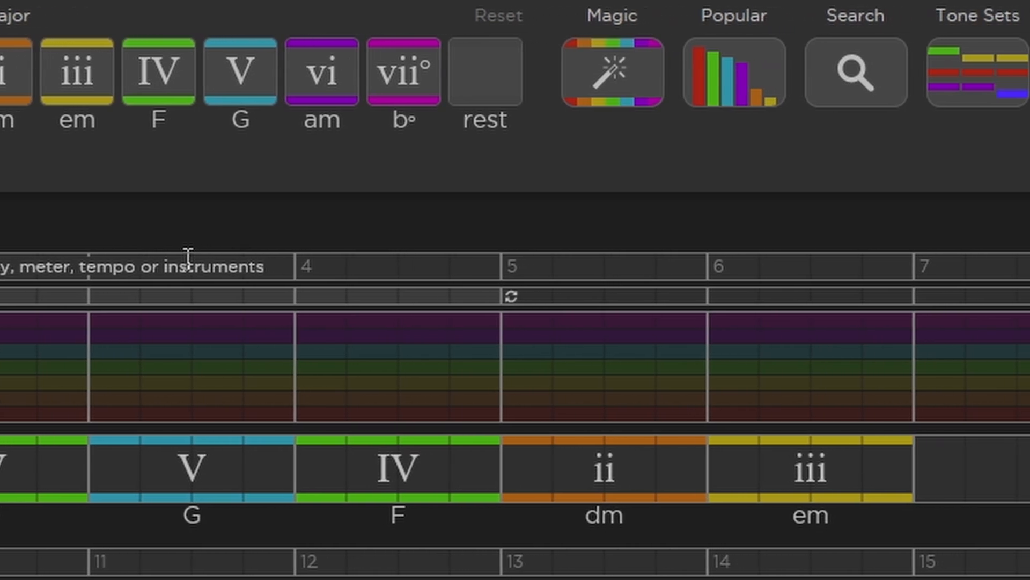
pyautogui.press('4')
pyautogui.press('6')
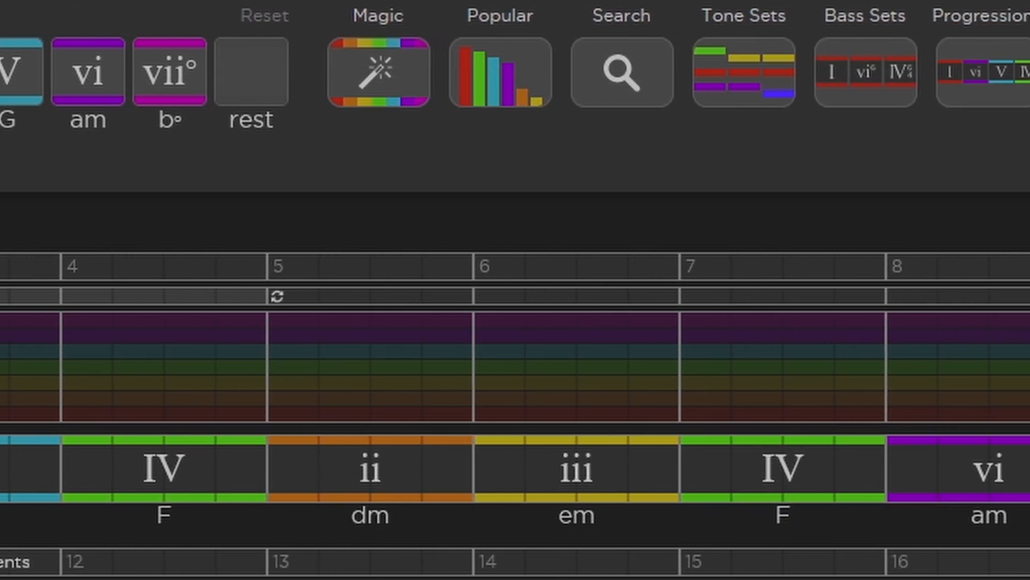
# Delete the four chords in measures 5 to 8 of the chord lane
pyautogui.click(331, 424)
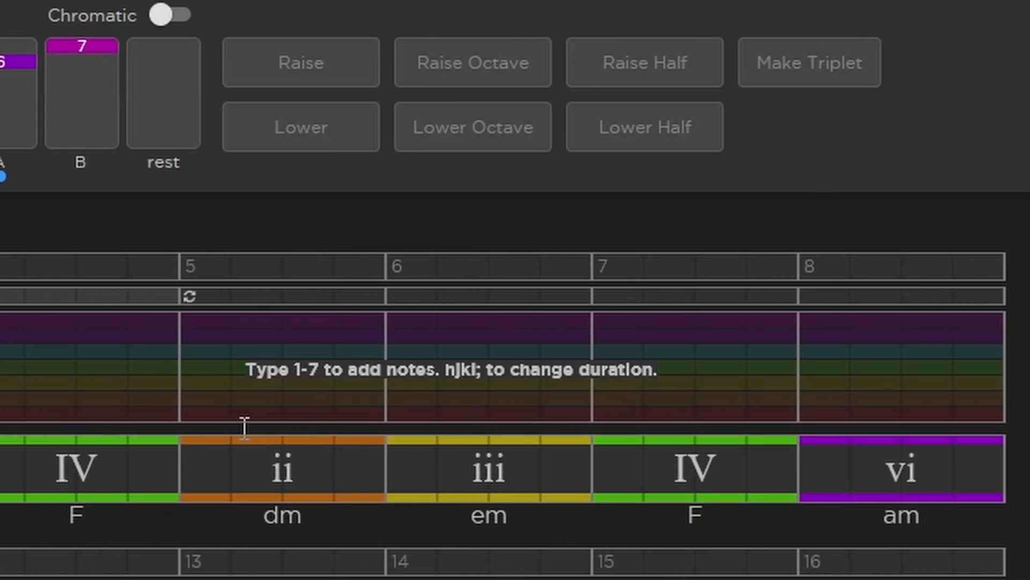
pyautogui.moveTo(244, 427); pyautogui.dragTo(902, 502)
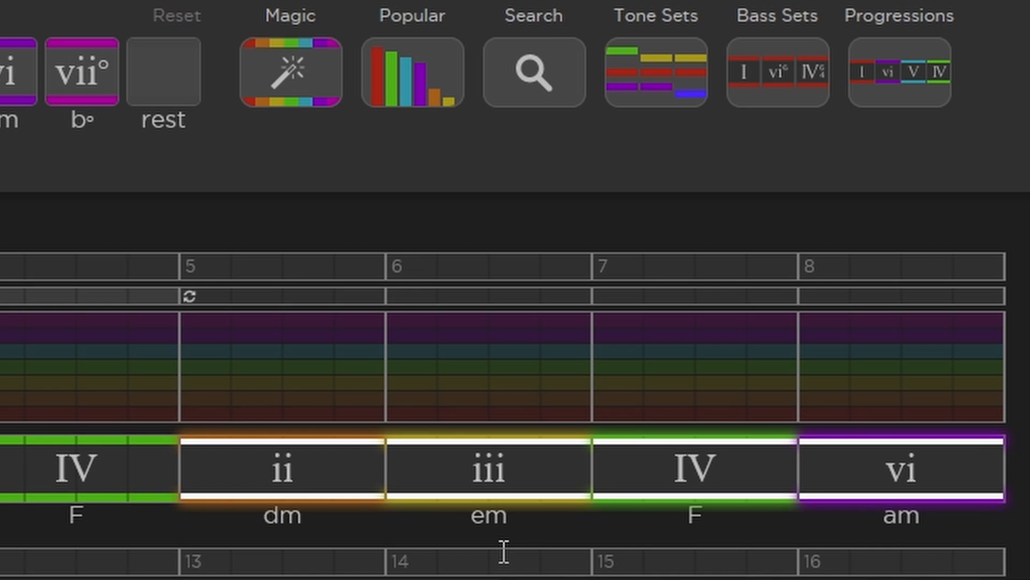
pyautogui.press('Delete')
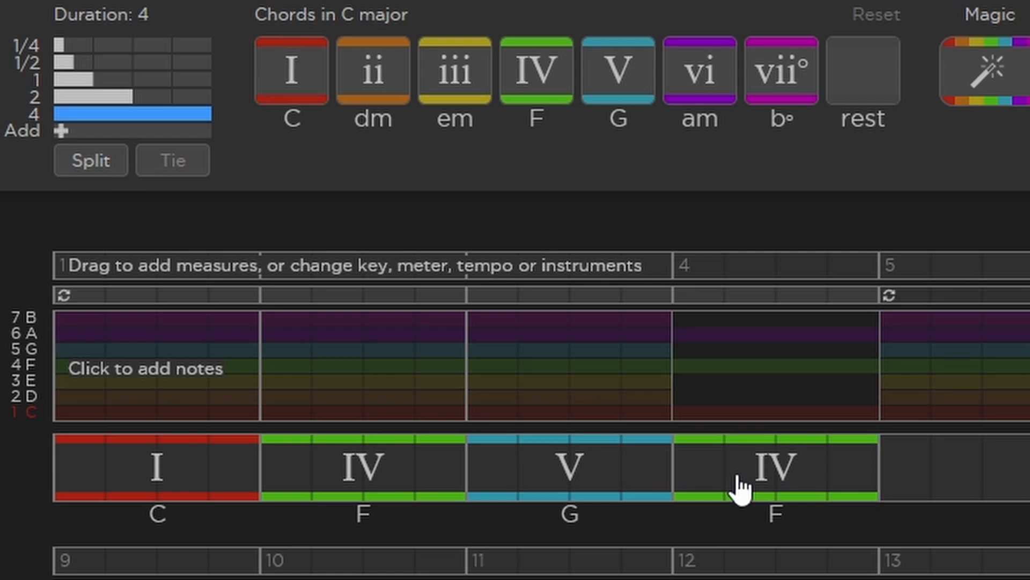
# Select the I chord in measure 1, and place the cursor at the start of the melody lane and of the chord lane
pyautogui.click(126, 448)
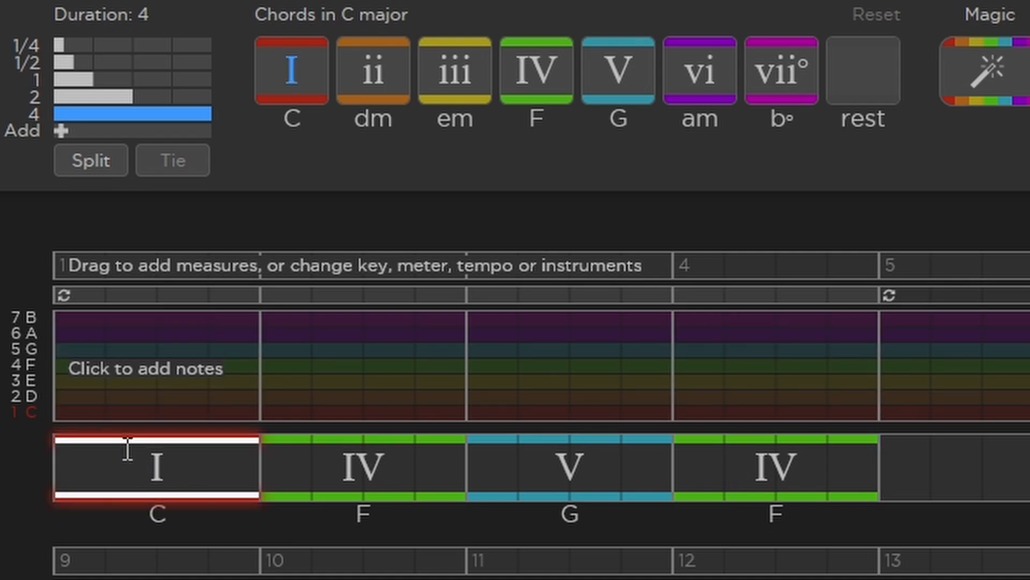
pyautogui.click(62, 378)
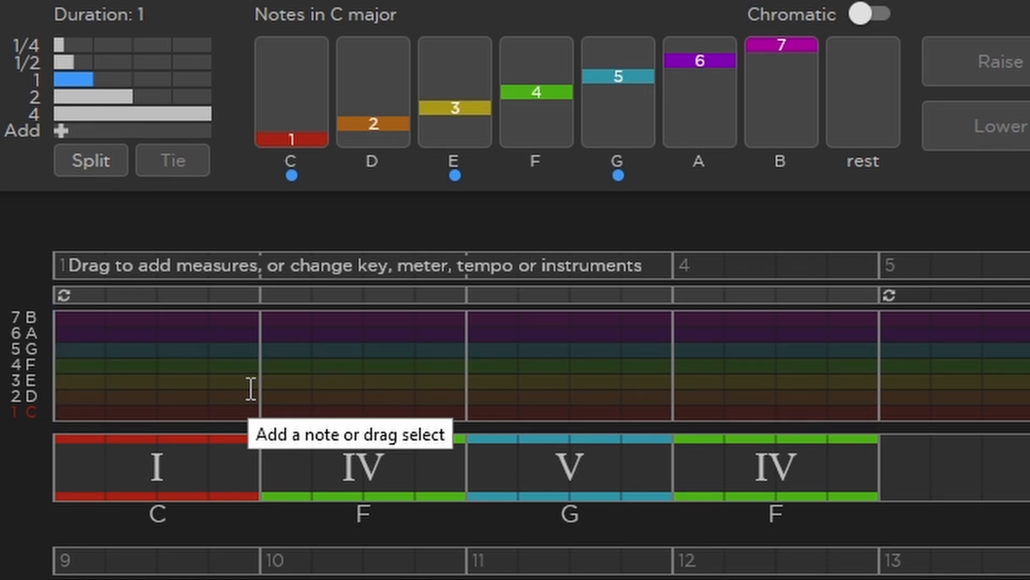
pyautogui.click(56, 455)
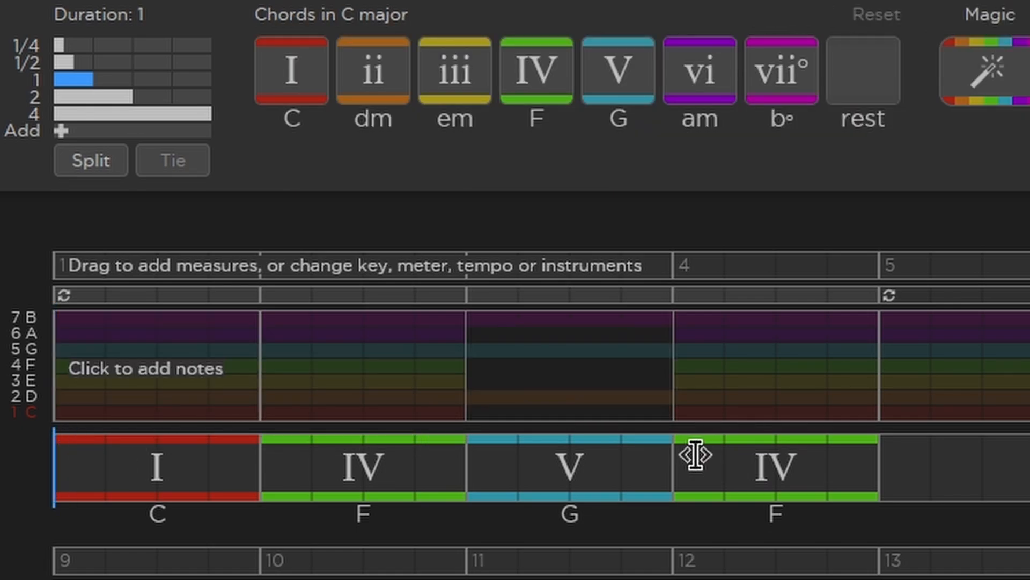
# Shorten the IV chord in measure 4 to 2 beats, and restore its duration to 4 beats
pyautogui.moveTo(805, 479); pyautogui.dragTo(734, 487)
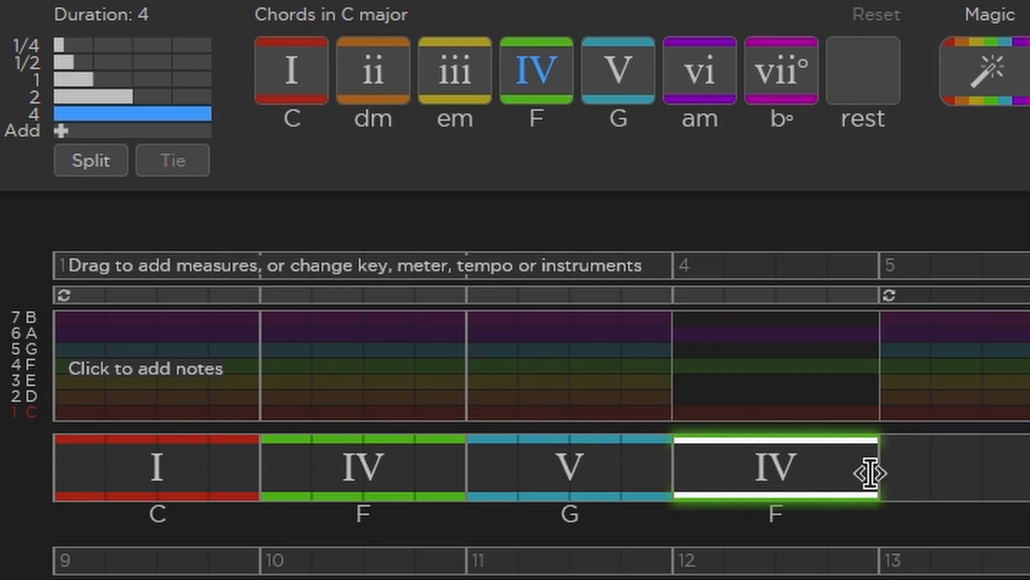
pyautogui.moveTo(871, 473)
pyautogui.mouseDown()
pyautogui.moveTo(943, 476)
pyautogui.moveTo(872, 480)
pyautogui.mouseUp()
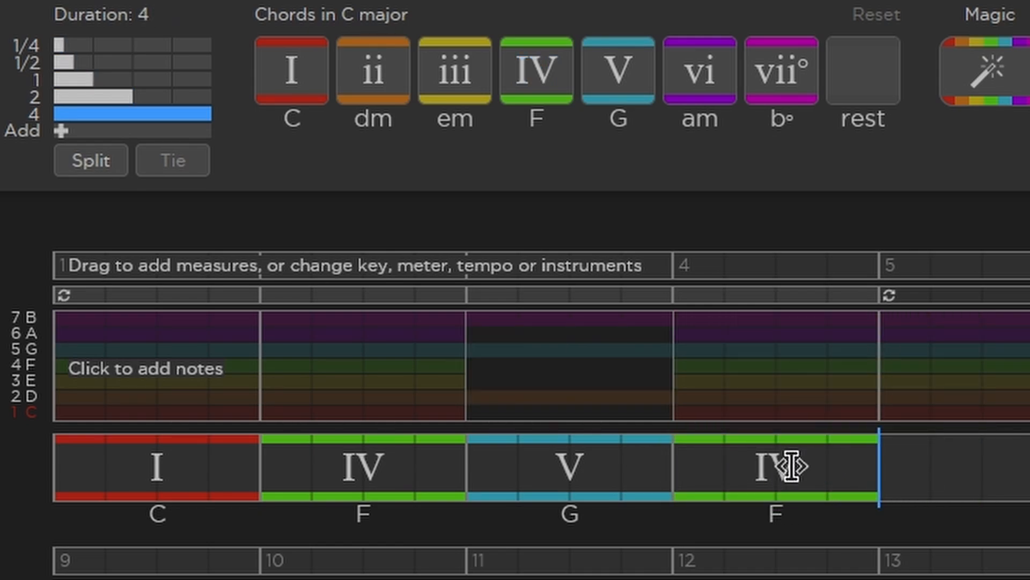
pyautogui.click(794, 481)
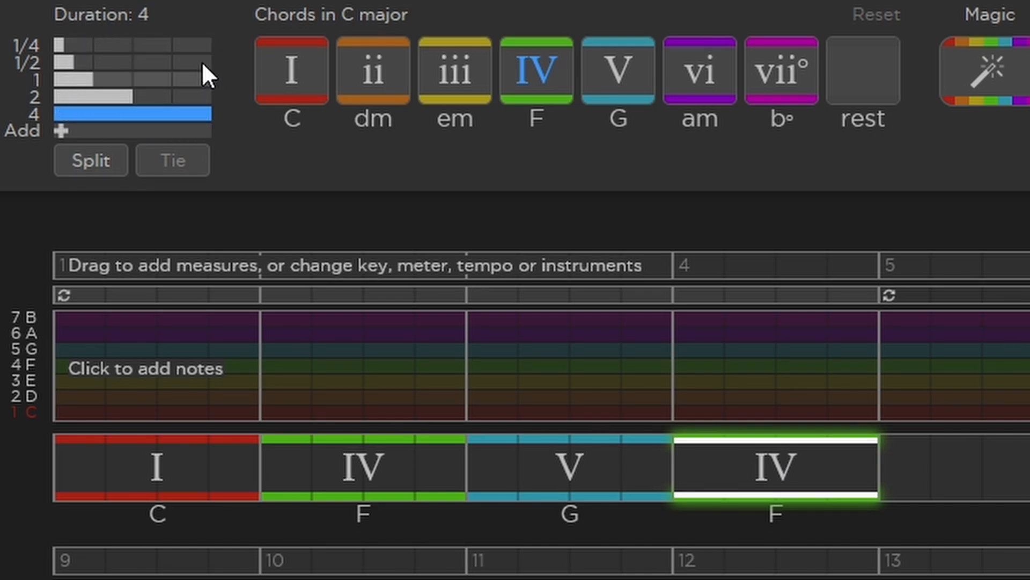
pyautogui.click(103, 96)
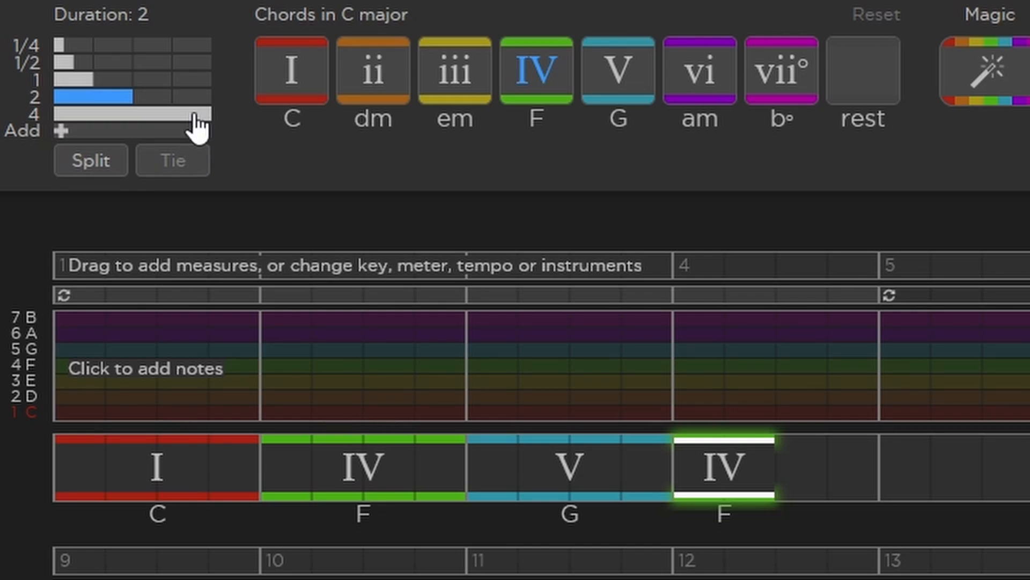
pyautogui.click(194, 115)
# Copy the V and IV chords from measures 3 and 4, and paste them near the start of measure 5
pyautogui.click(892, 465)
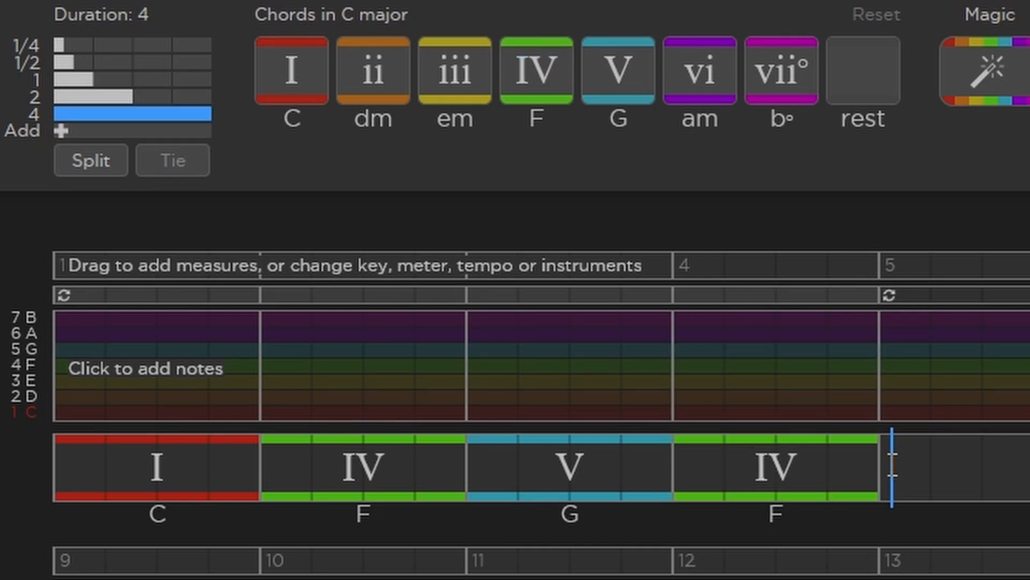
pyautogui.moveTo(892, 464); pyautogui.dragTo(538, 477)
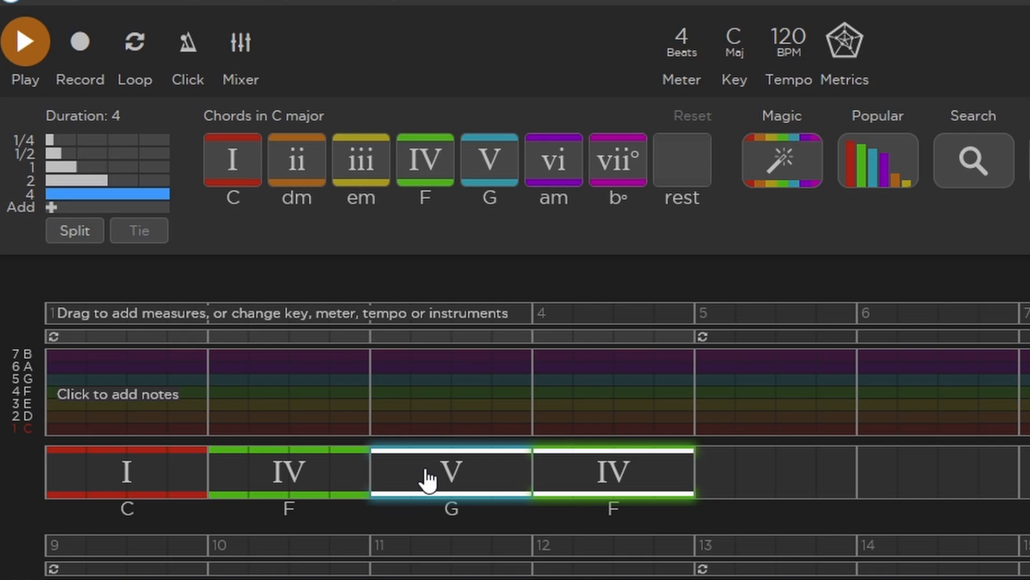
pyautogui.click(706, 477)
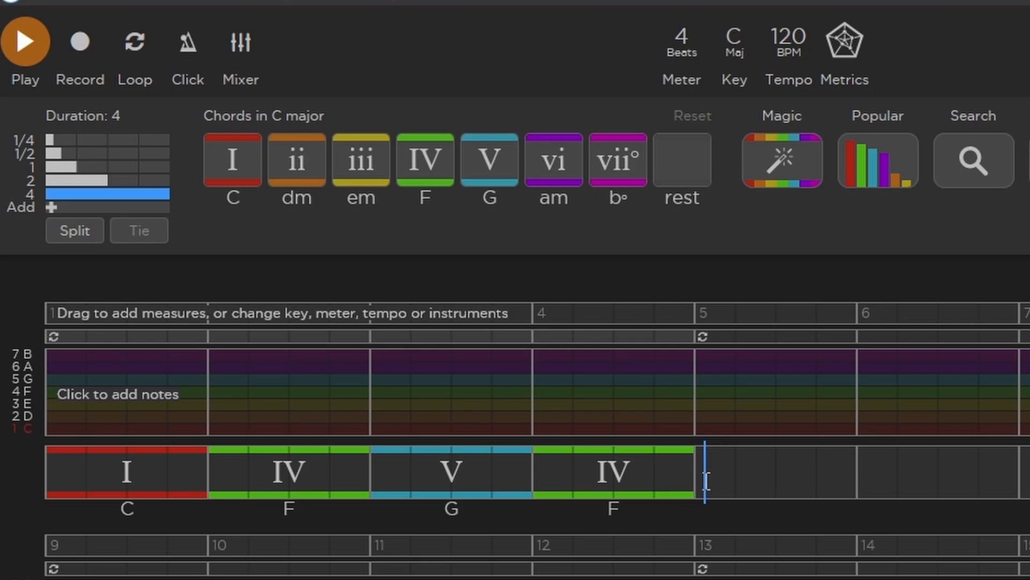
pyautogui.hotkey('ctrl', 'v')
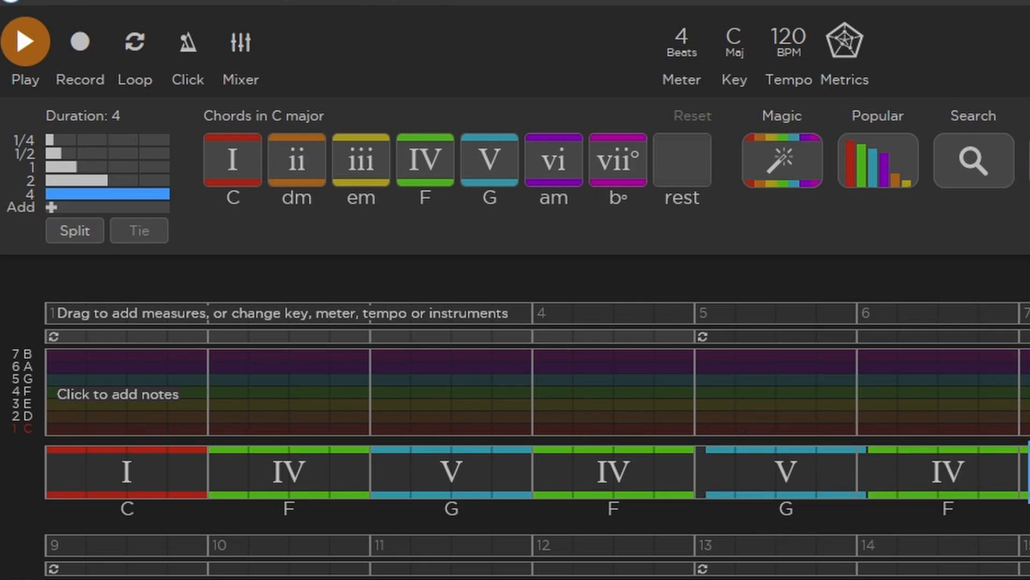
# Delete the pasted V and IV chords after measure 4
pyautogui.hotkey('shift', 'Left')
pyautogui.hotkey('shift', 'Left')
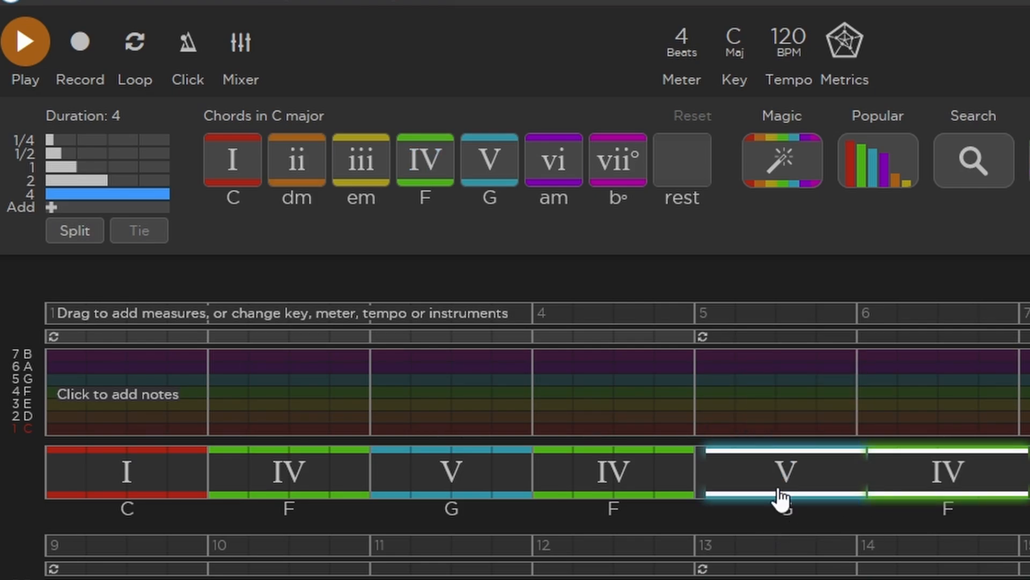
pyautogui.press('Delete')
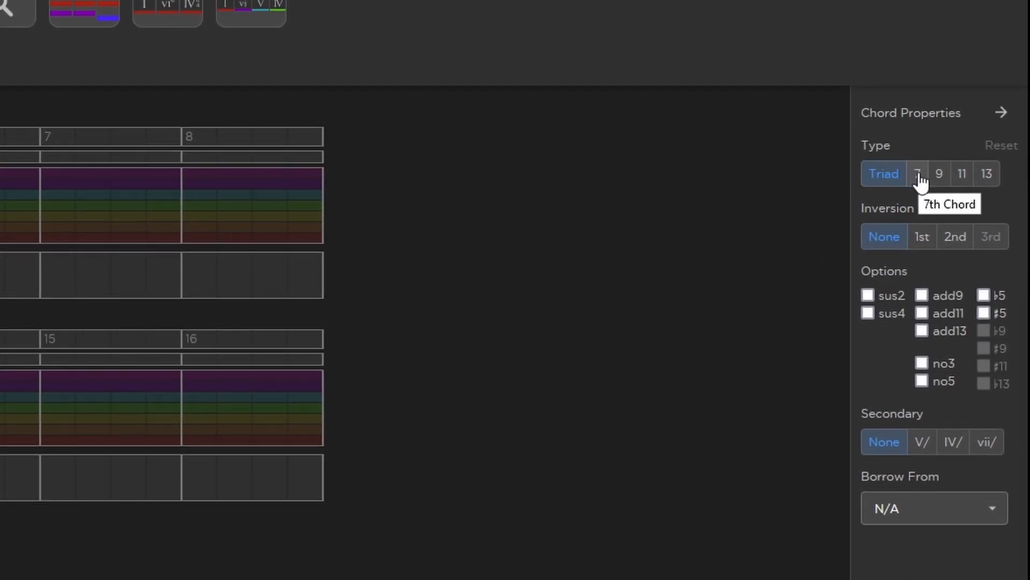
# Insert a 4-beat I7 (Cmaj7) seventh chord near the start of measure 5, and delete it
pyautogui.click(919, 175)
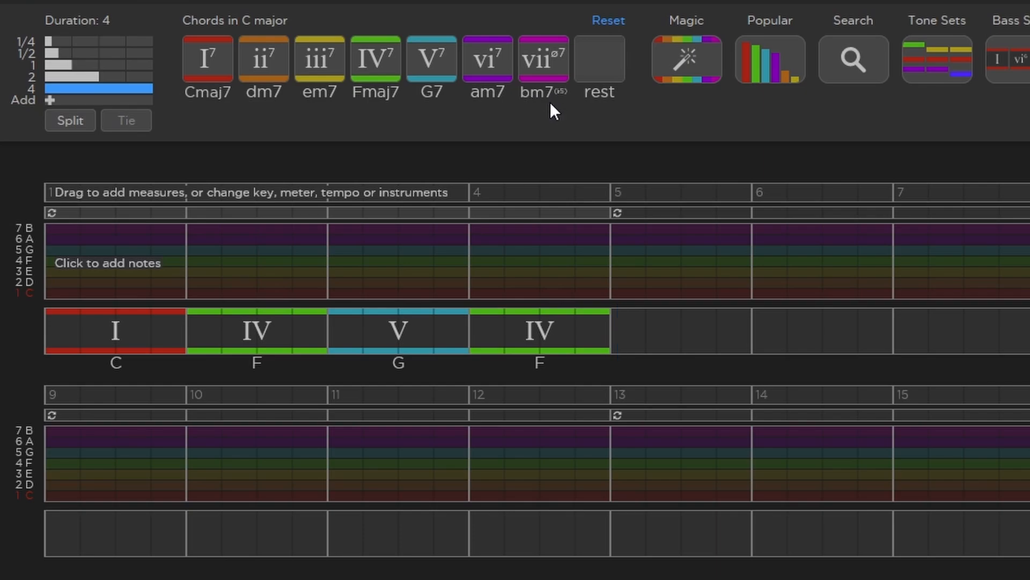
pyautogui.click(212, 60)
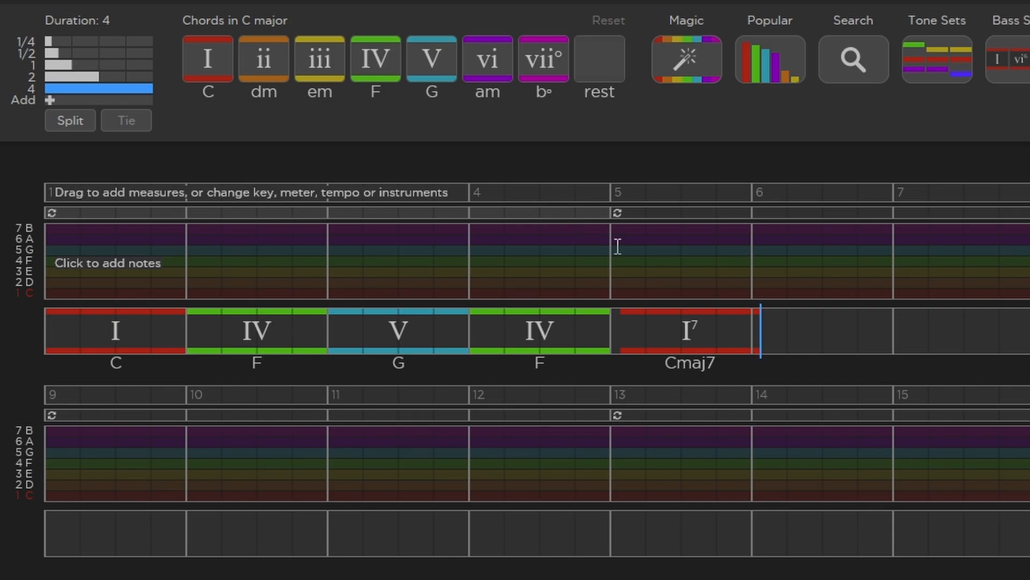
pyautogui.click(710, 333)
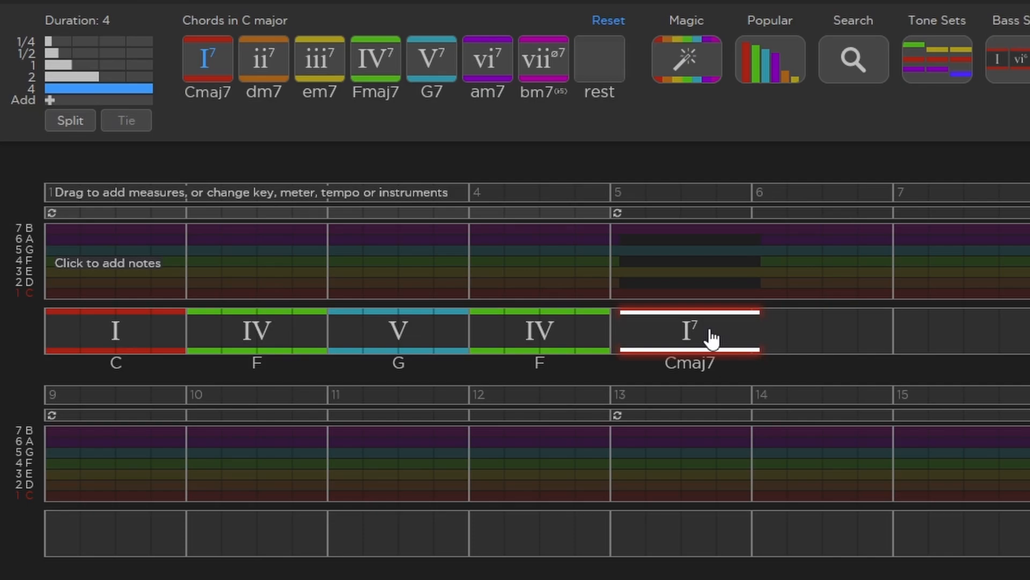
pyautogui.press('Delete')
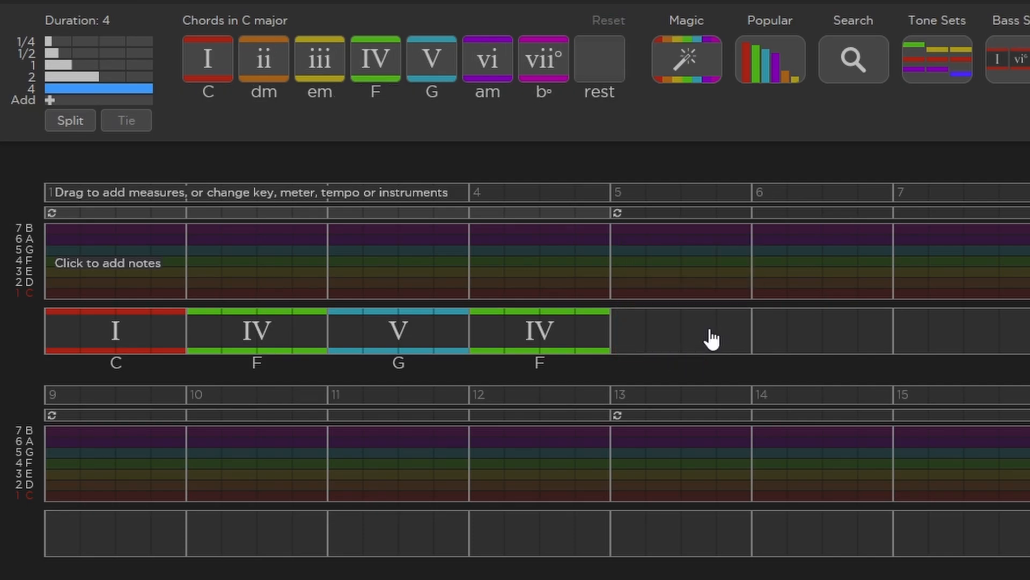
# Apply the sus4 option to the IV chord in measure 4, and remove it
pyautogui.click(554, 346)
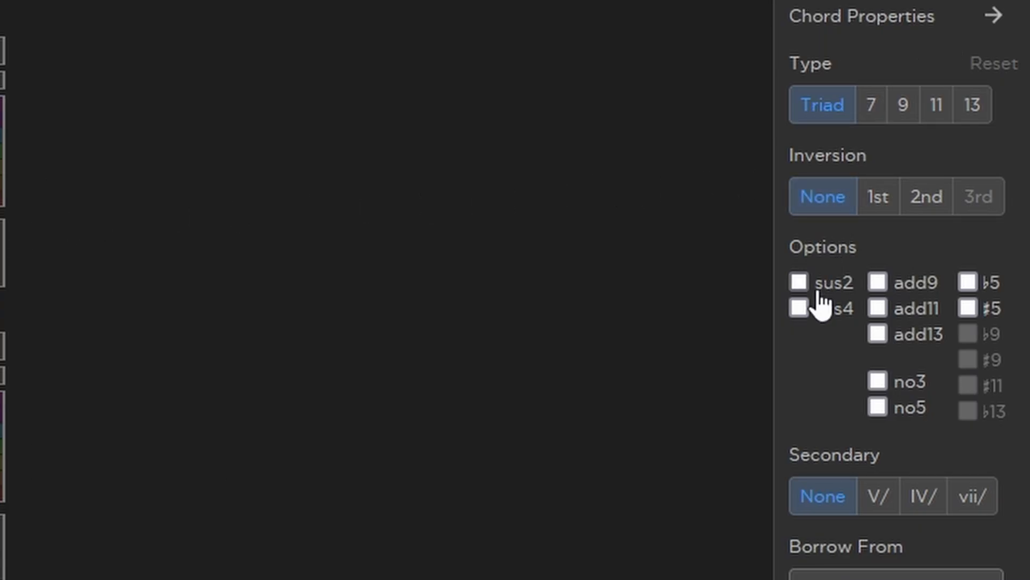
pyautogui.click(799, 309)
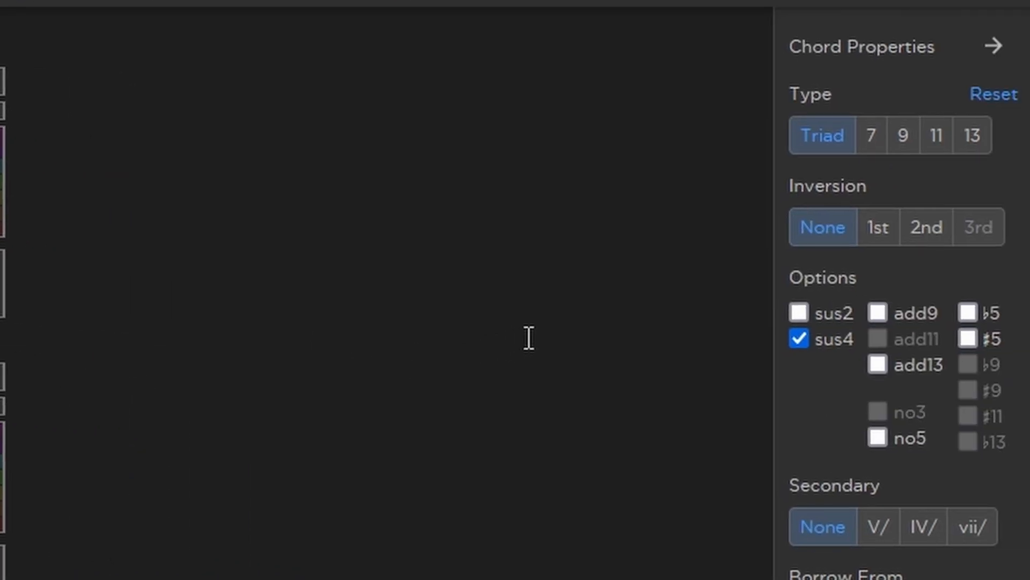
pyautogui.click(799, 339)
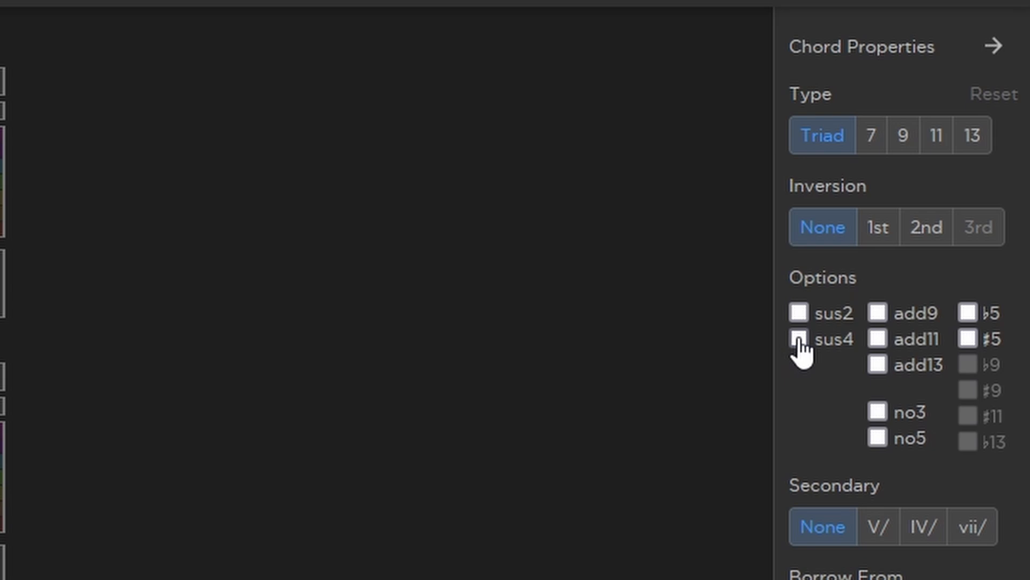
# Change the IV chord in measure 4 to a 7th chord, toggle sus4 on and off, and restore the triad type
pyautogui.click(870, 160)
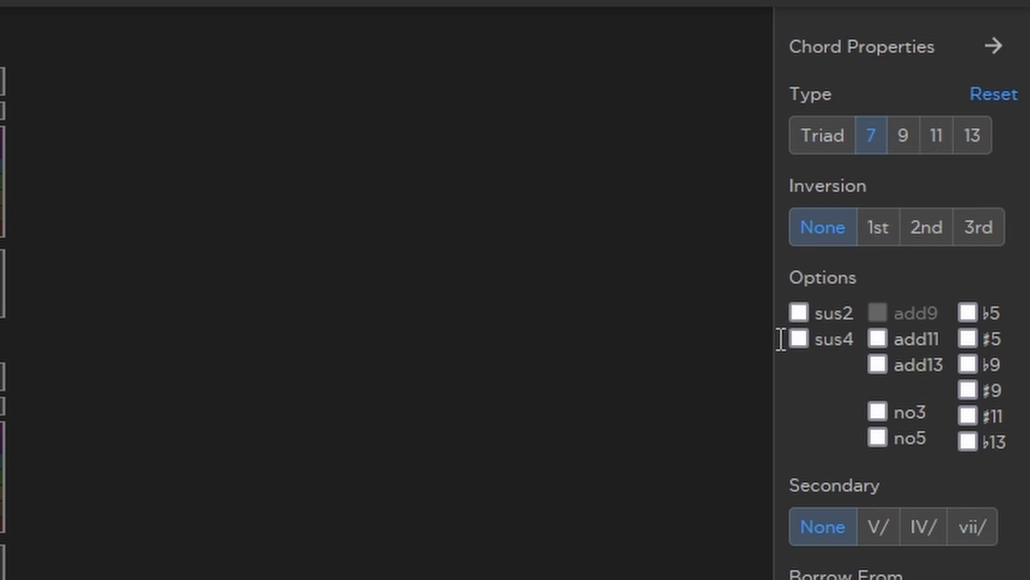
pyautogui.click(800, 343)
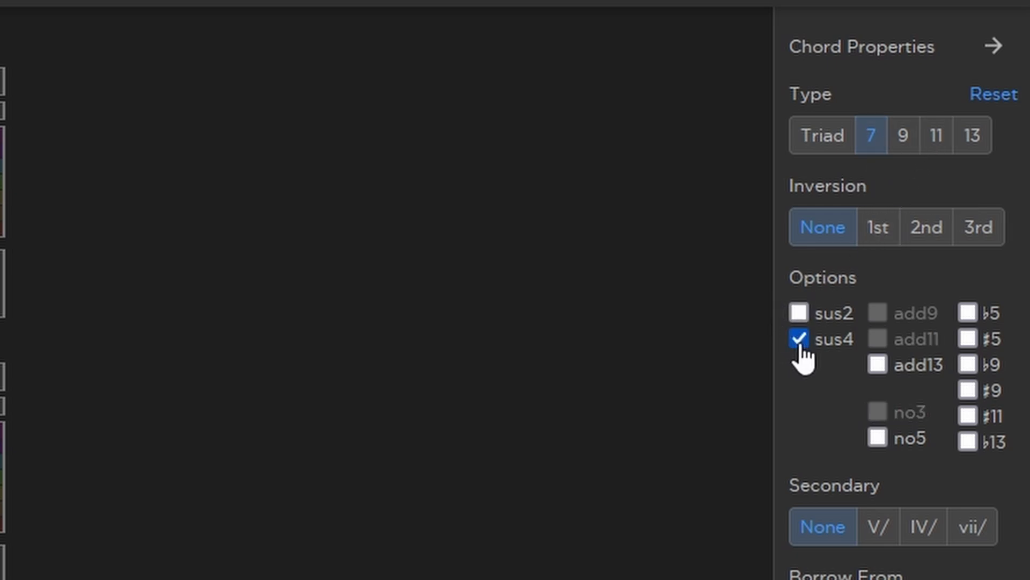
pyautogui.click(800, 342)
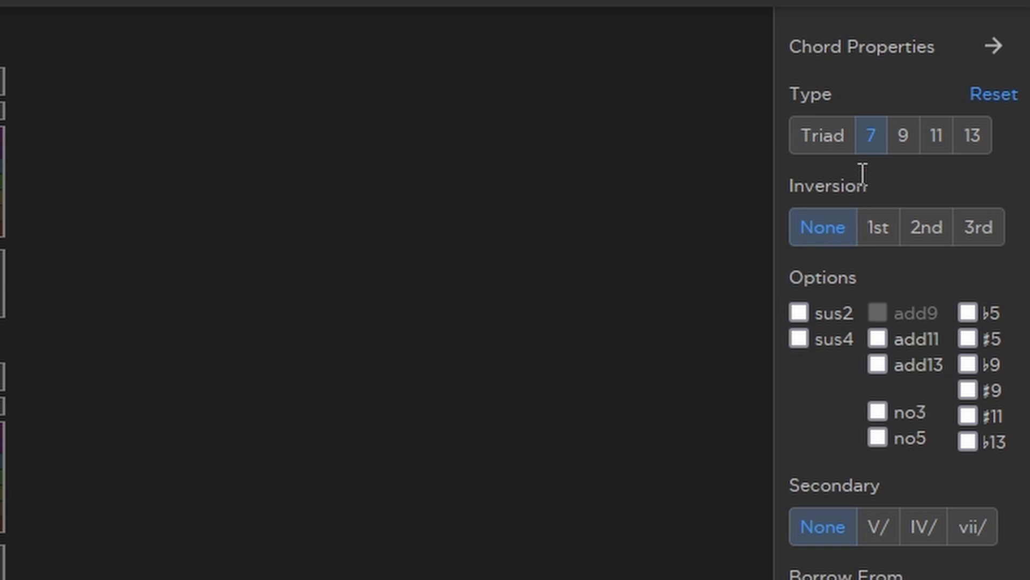
pyautogui.click(821, 144)
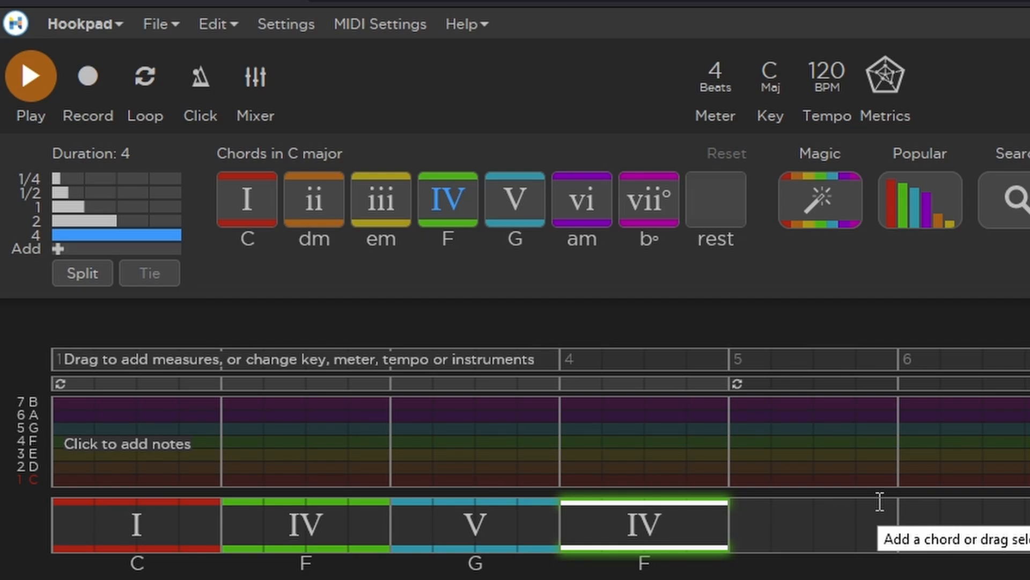
# Deselect the IV chord in measure 4, and change the project's master key to G major
pyautogui.click(834, 523)
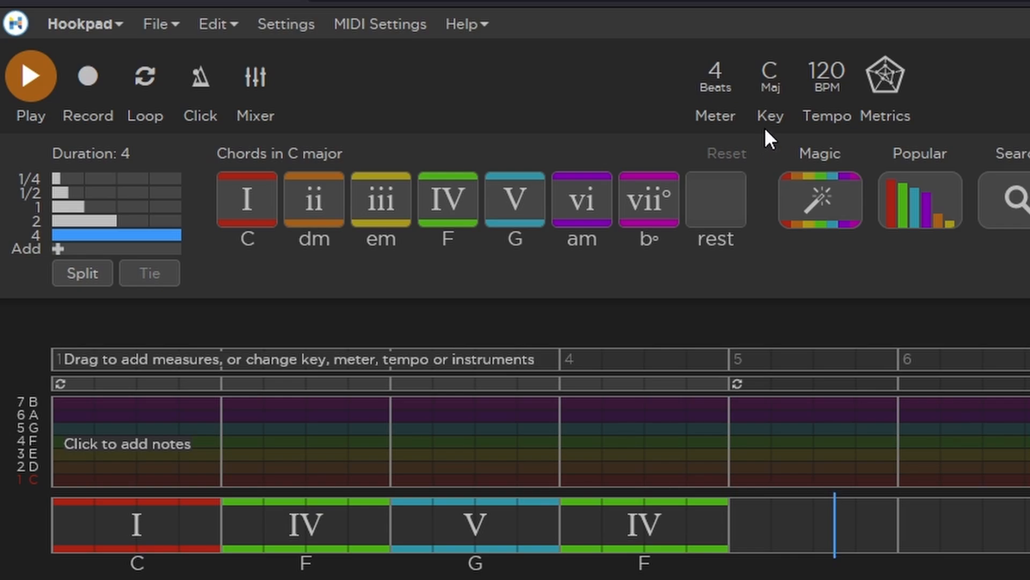
pyautogui.click(771, 96)
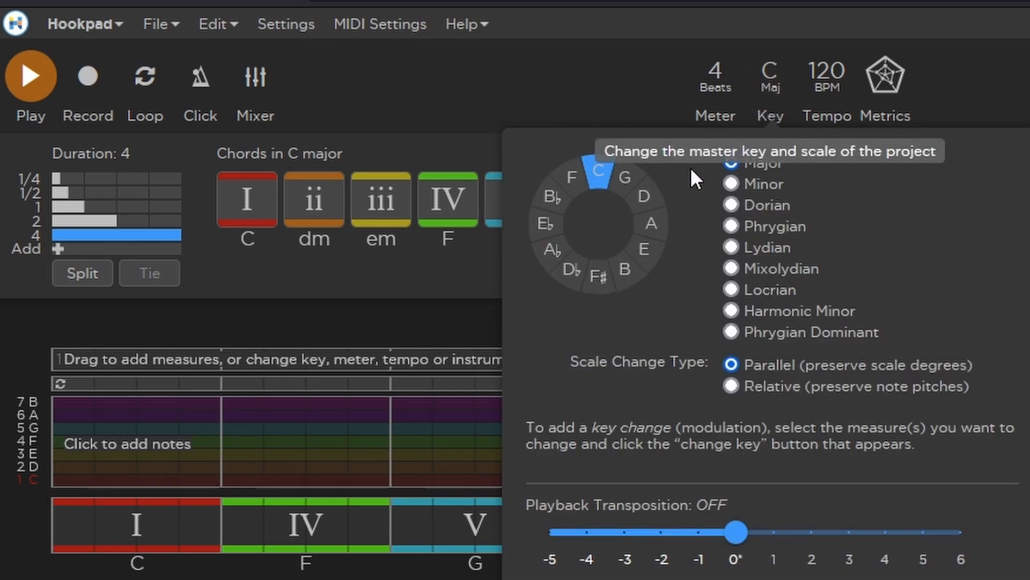
pyautogui.click(636, 187)
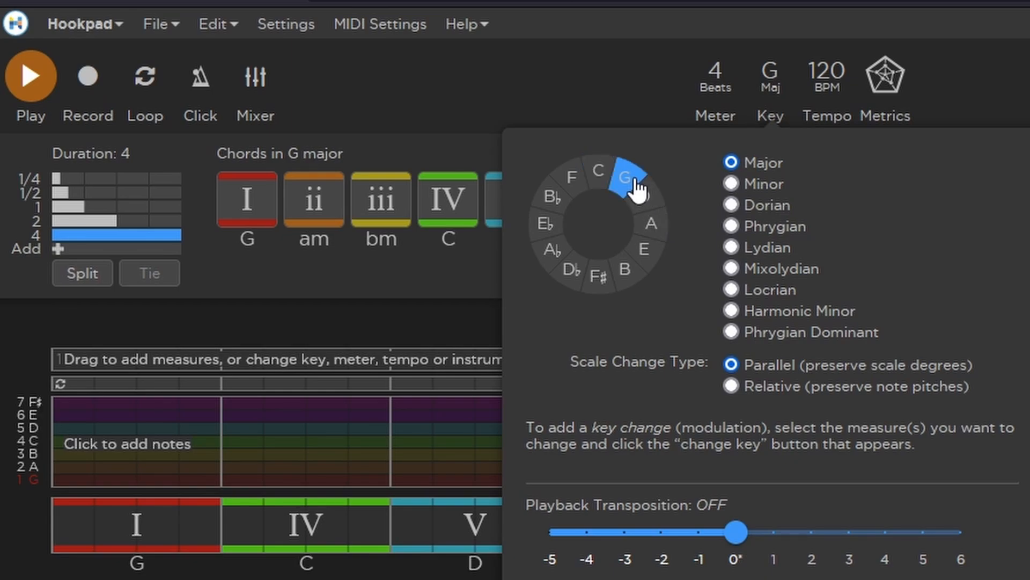
pyautogui.click(768, 85)
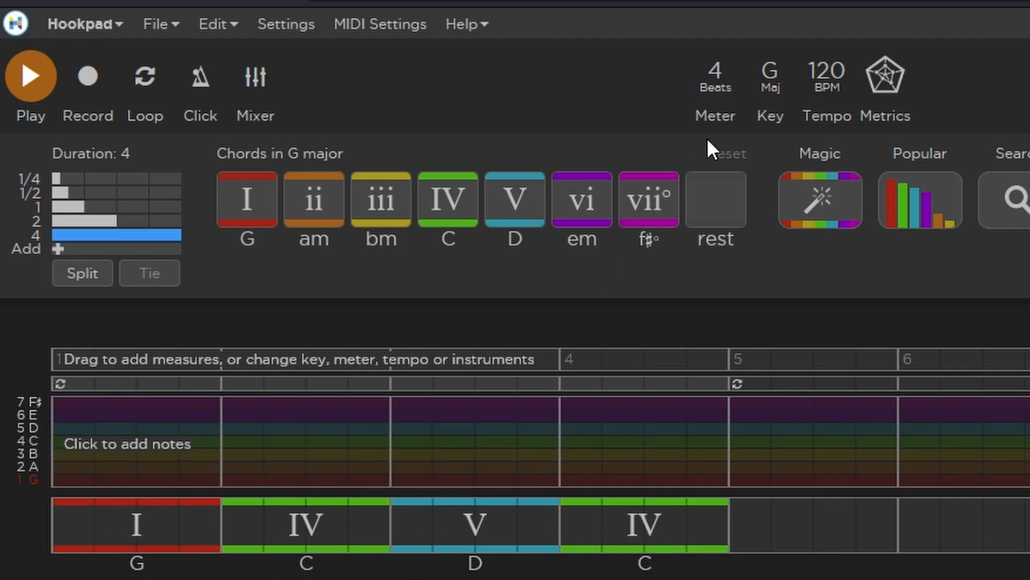
# Try A as the project's master key, and set it back to C major
pyautogui.click(771, 84)
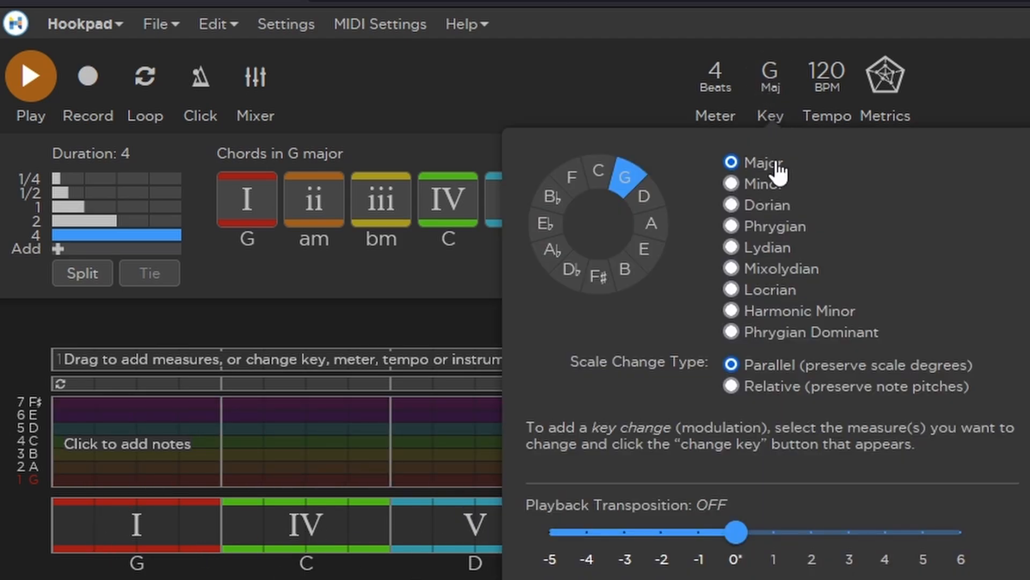
pyautogui.click(650, 225)
pyautogui.click(604, 186)
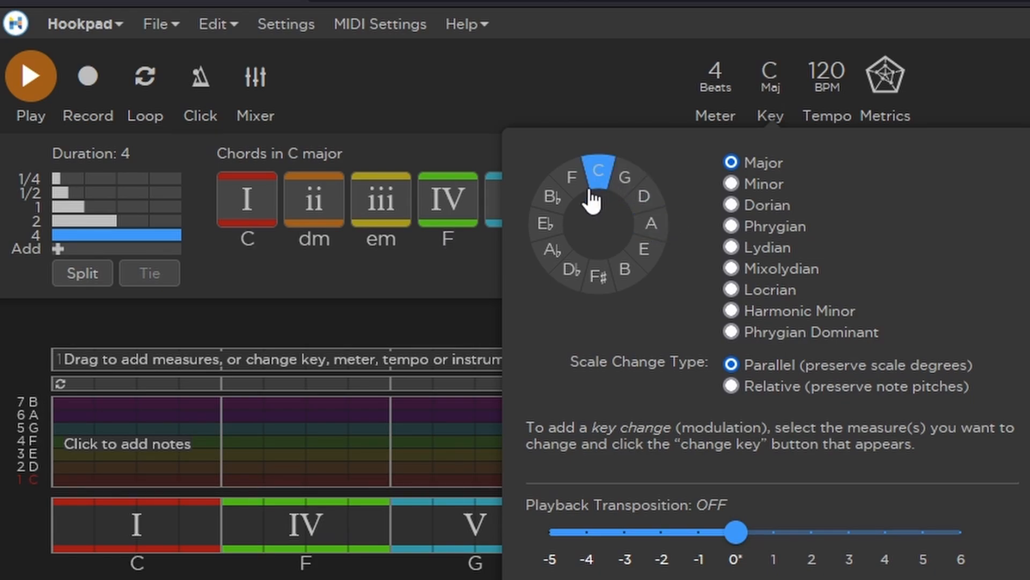
pyautogui.click(463, 320)
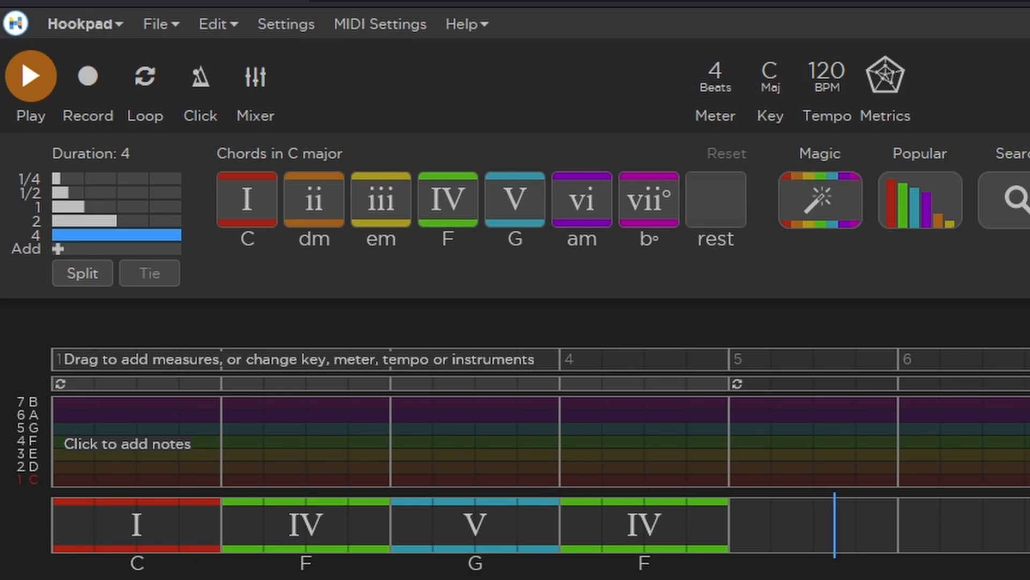
# Place the melody insertion point at the start of measure 1, and switch the chromatic notes on and off
pyautogui.click(60, 438)
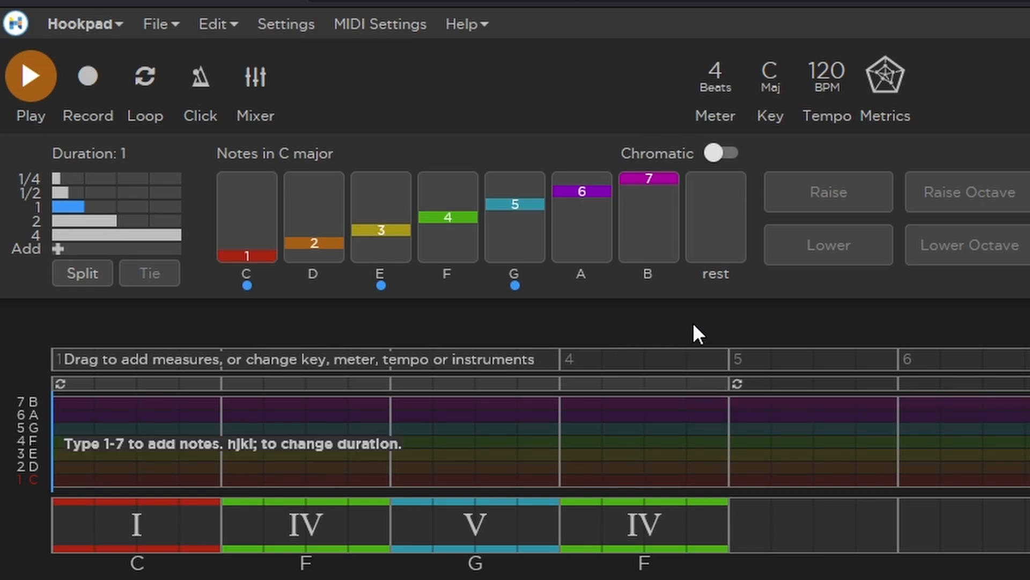
pyautogui.click(714, 154)
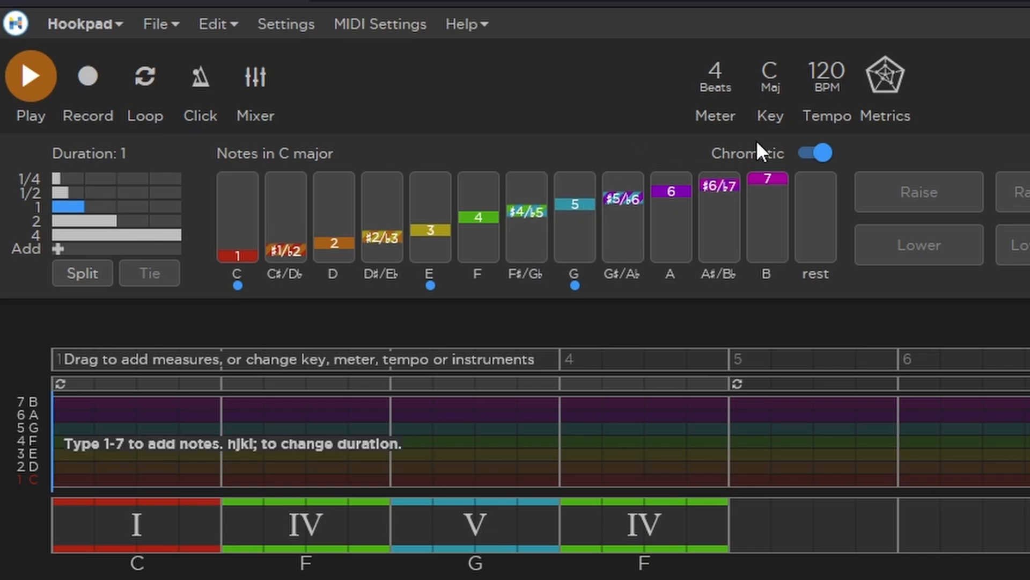
pyautogui.click(815, 154)
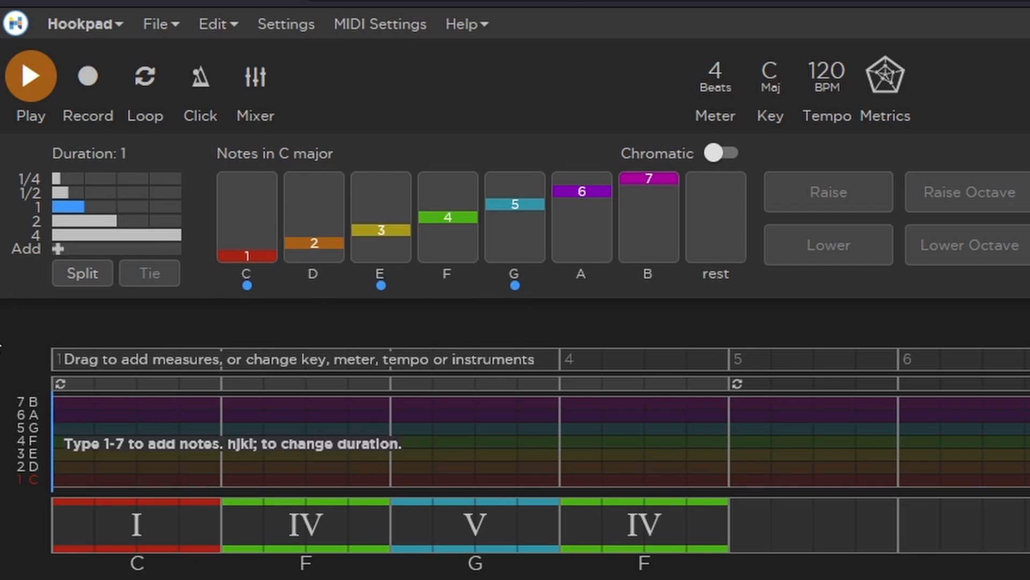
# Add the one-beat melody notes C, D, E, D to fill measure 1
pyautogui.click(244, 263)
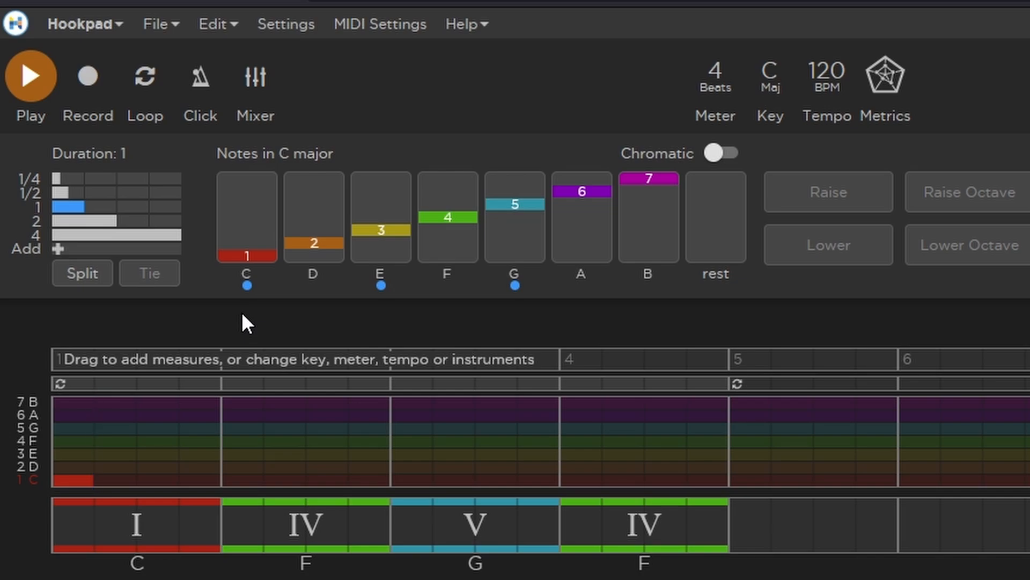
pyautogui.click(314, 250)
pyautogui.click(383, 235)
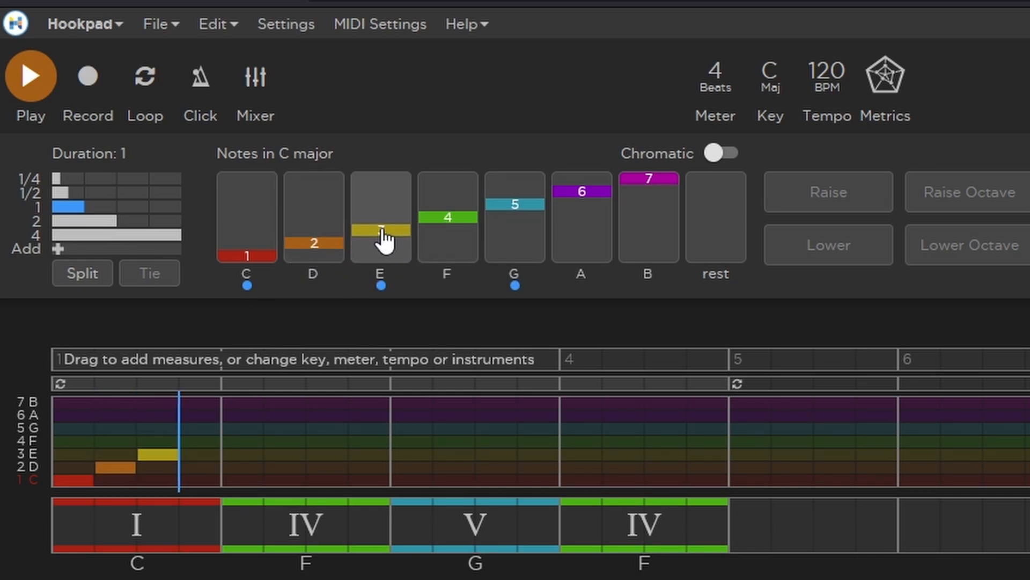
pyautogui.click(317, 247)
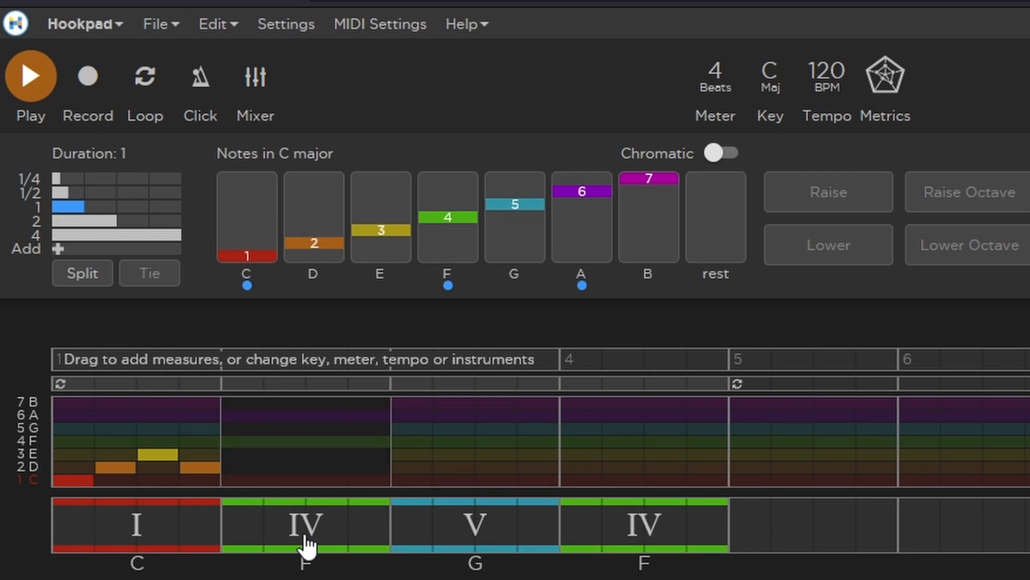
# Add the one-beat melody notes F, C and low A in measure 2
pyautogui.click(461, 247)
pyautogui.click(258, 250)
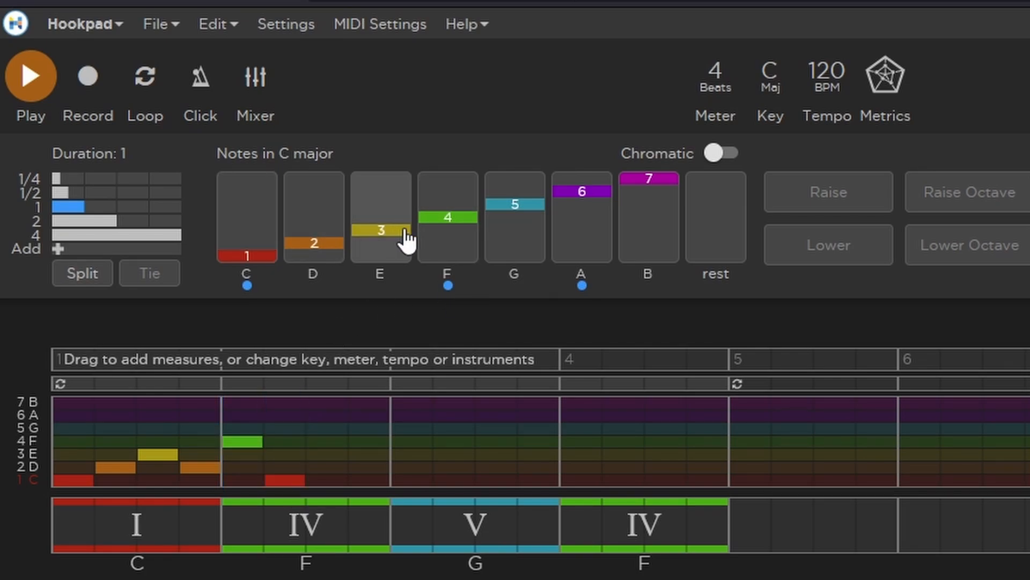
pyautogui.click(572, 248)
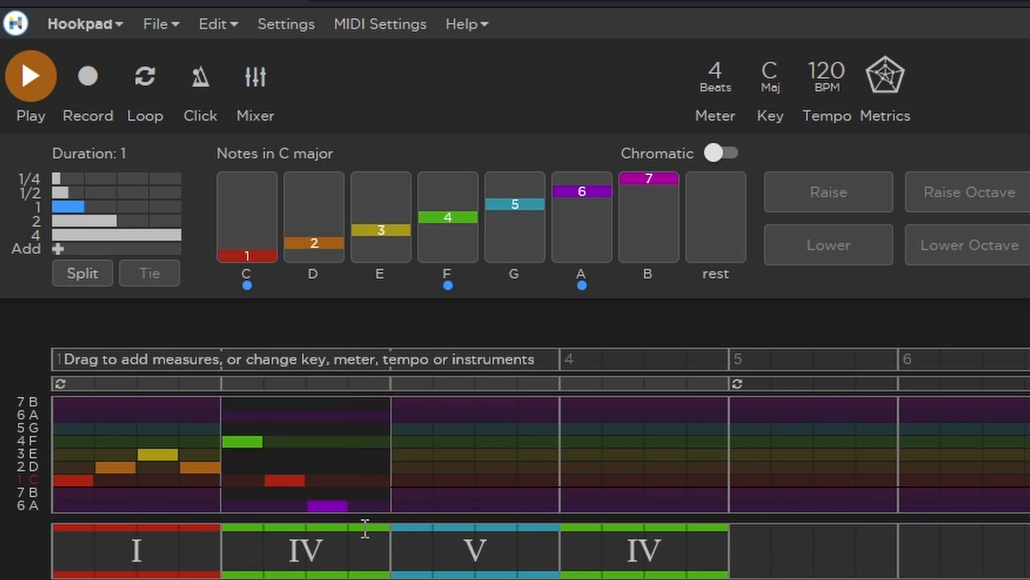
# Raise the low A note in measure 2 by two diatonic steps, and lower it back by two
pyautogui.click(336, 510)
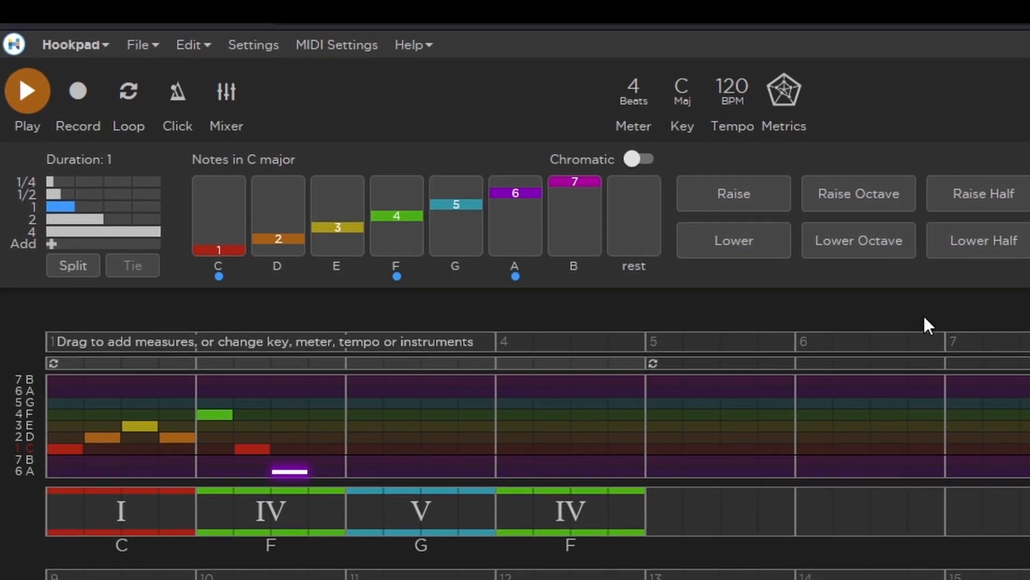
pyautogui.click(735, 203)
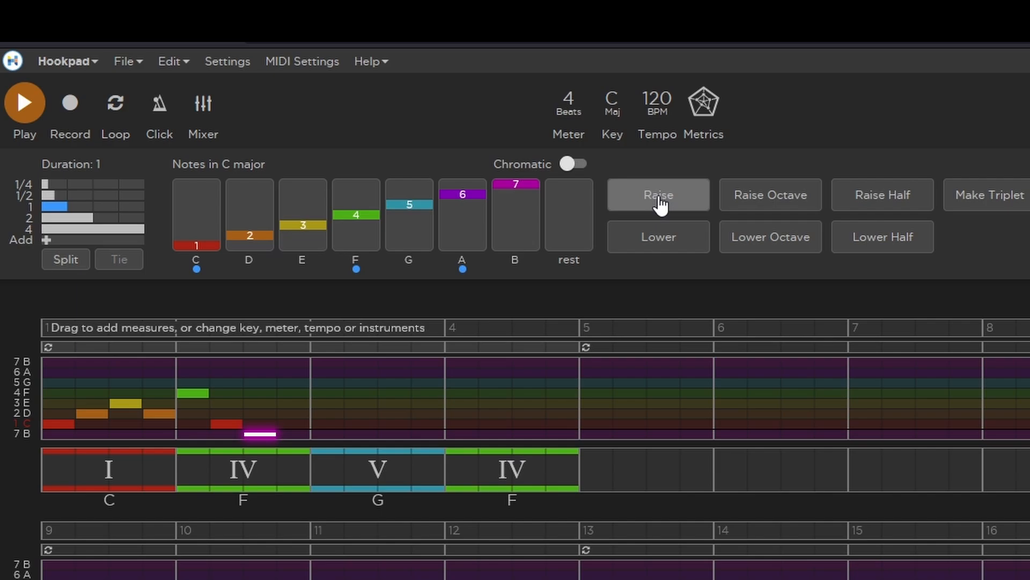
pyautogui.click(659, 202)
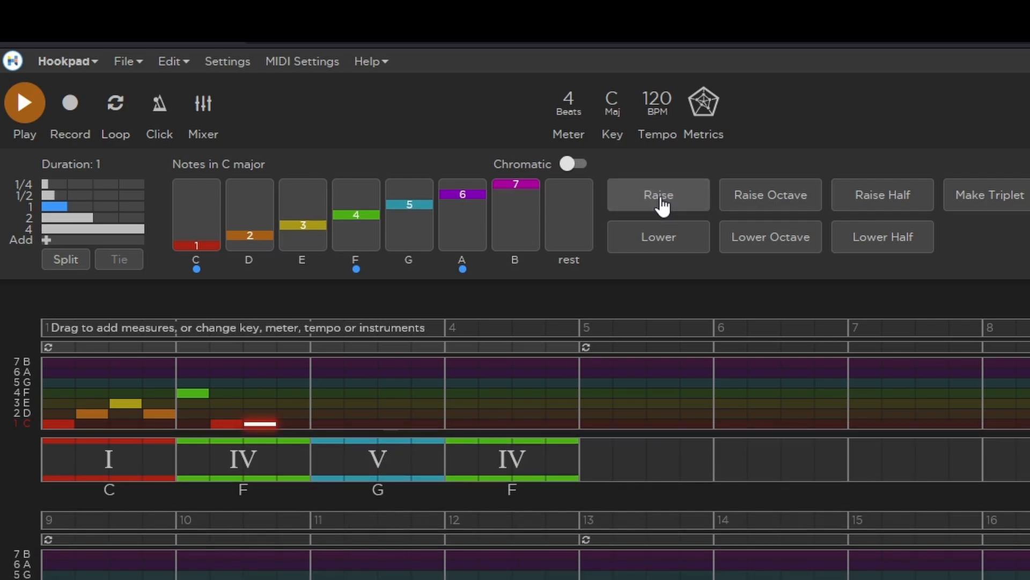
pyautogui.click(670, 239)
pyautogui.click(672, 241)
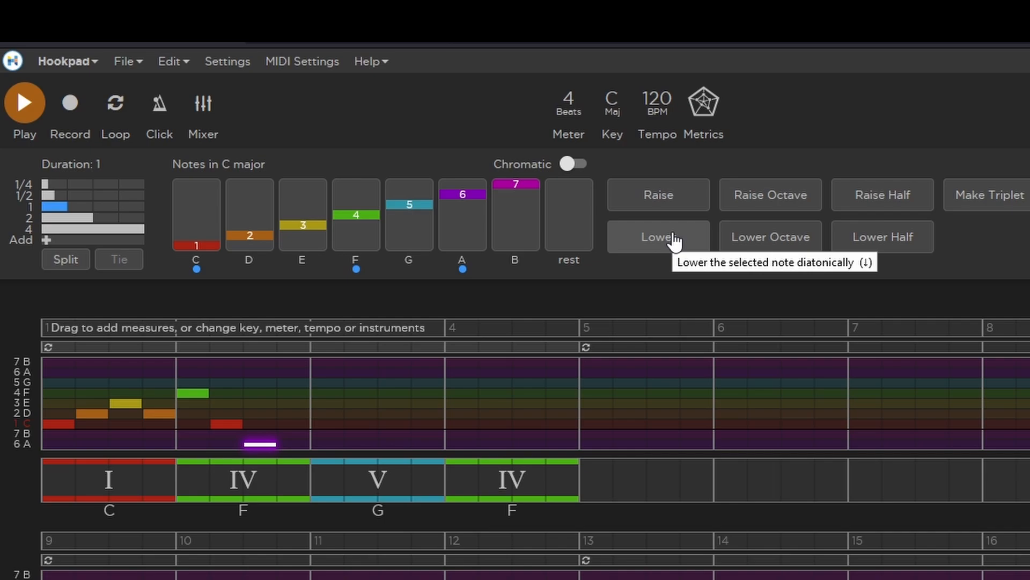
# Raise and lower the low A note by an octave, and by a half step
pyautogui.click(775, 194)
pyautogui.click(773, 235)
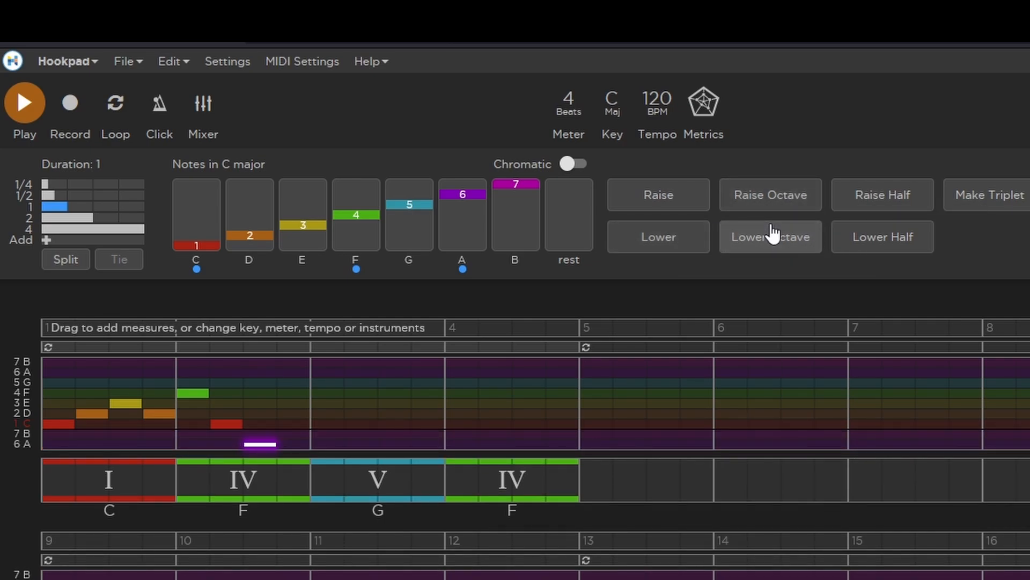
pyautogui.click(853, 203)
pyautogui.click(869, 242)
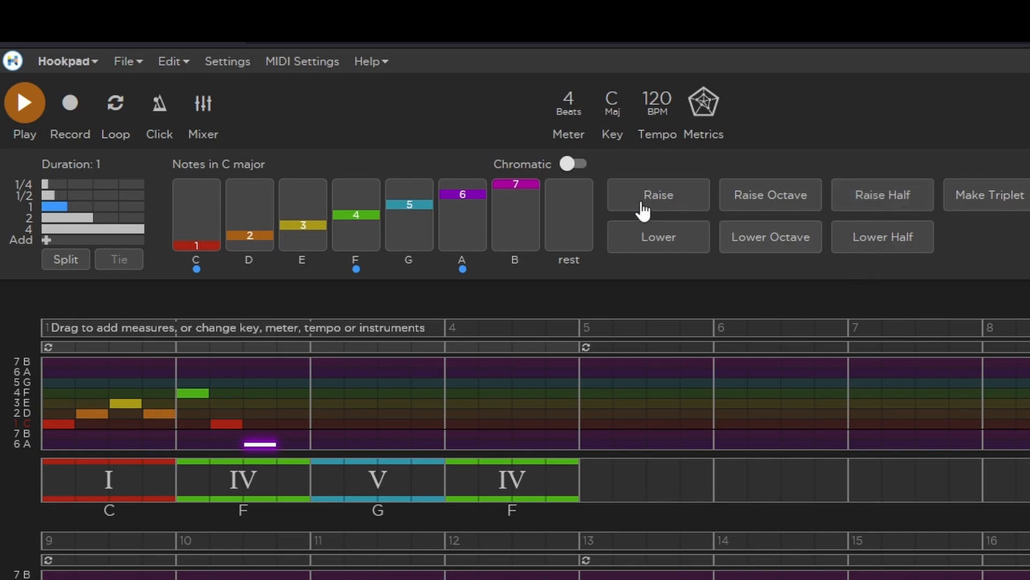
# Switch the chromatic notes on and off again, and deselect the low A note
pyautogui.click(568, 164)
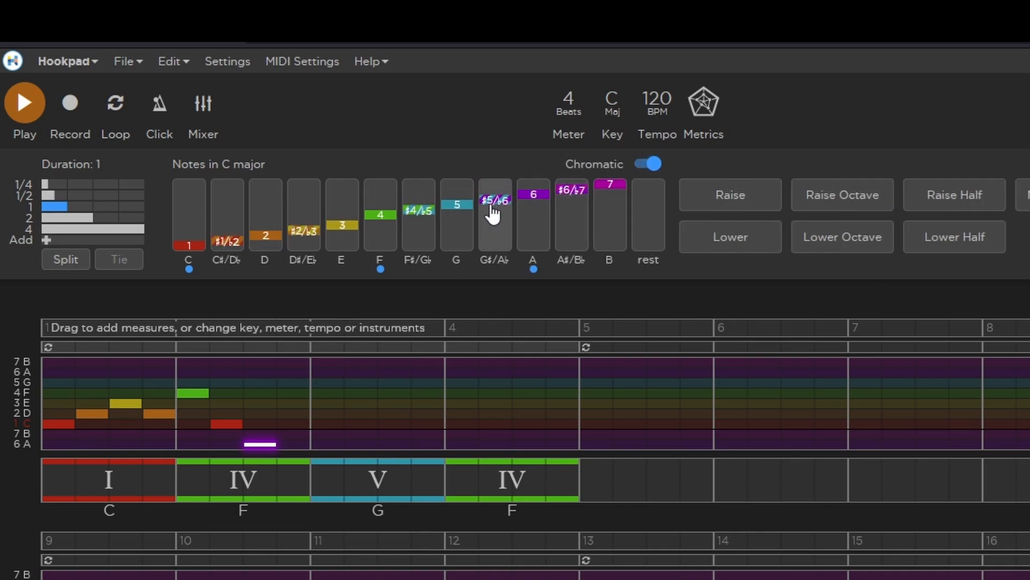
pyautogui.click(652, 164)
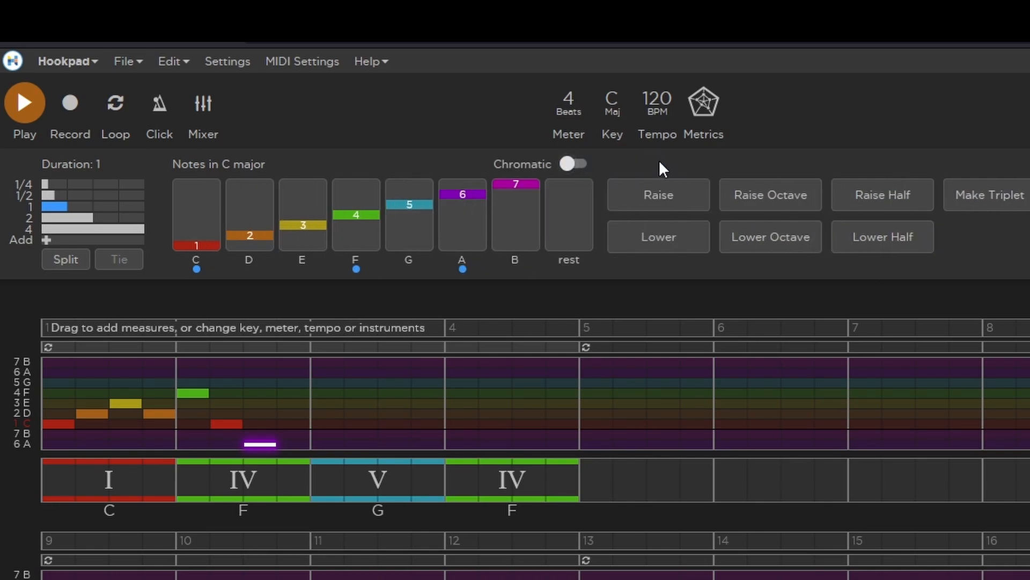
pyautogui.click(285, 434)
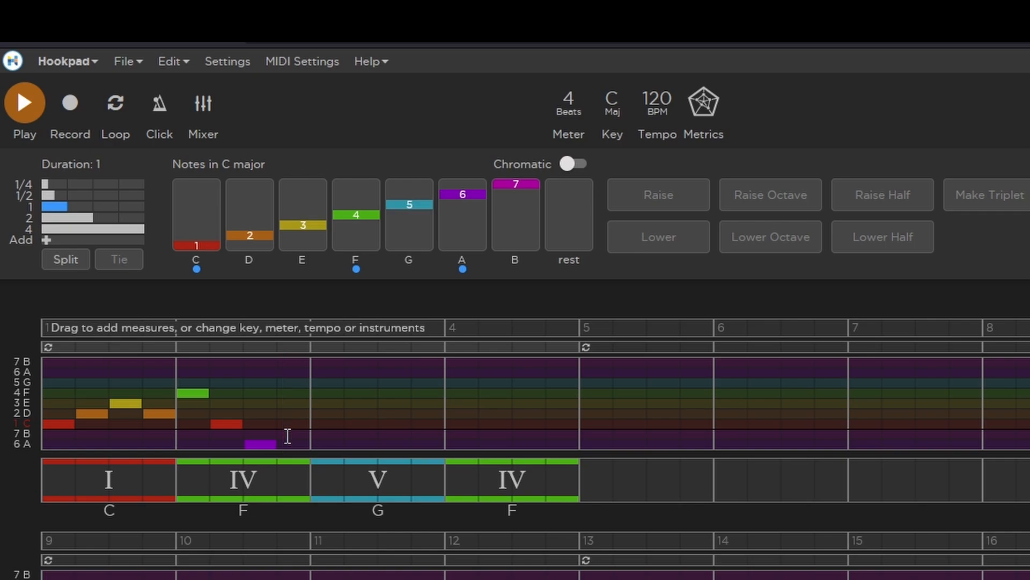
# Turn the low A note in measure 2 into a triplet, and set its second note's duration to 2/3 beat
pyautogui.click(261, 444)
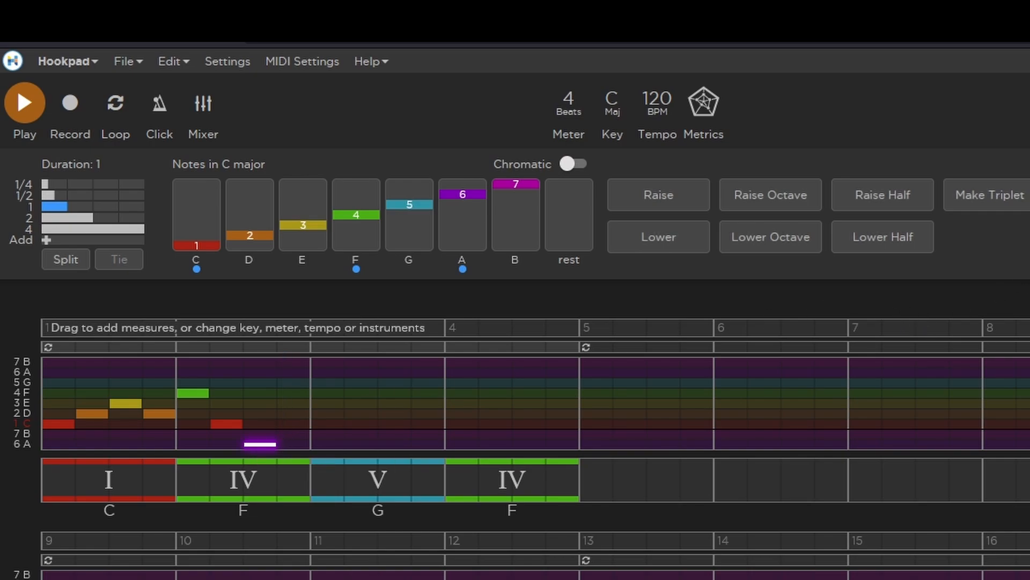
pyautogui.click(988, 198)
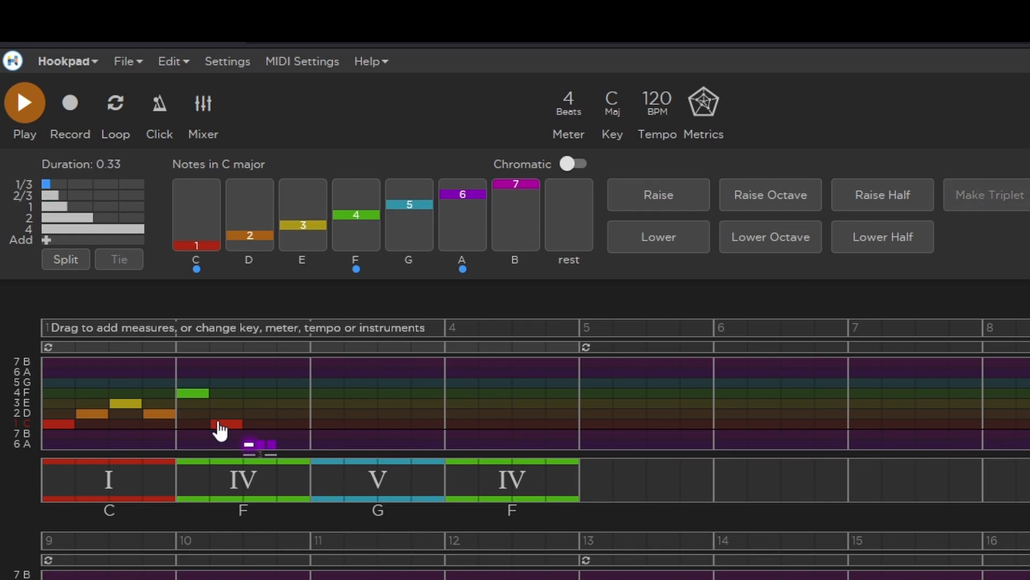
pyautogui.click(275, 440)
pyautogui.click(260, 445)
pyautogui.click(52, 195)
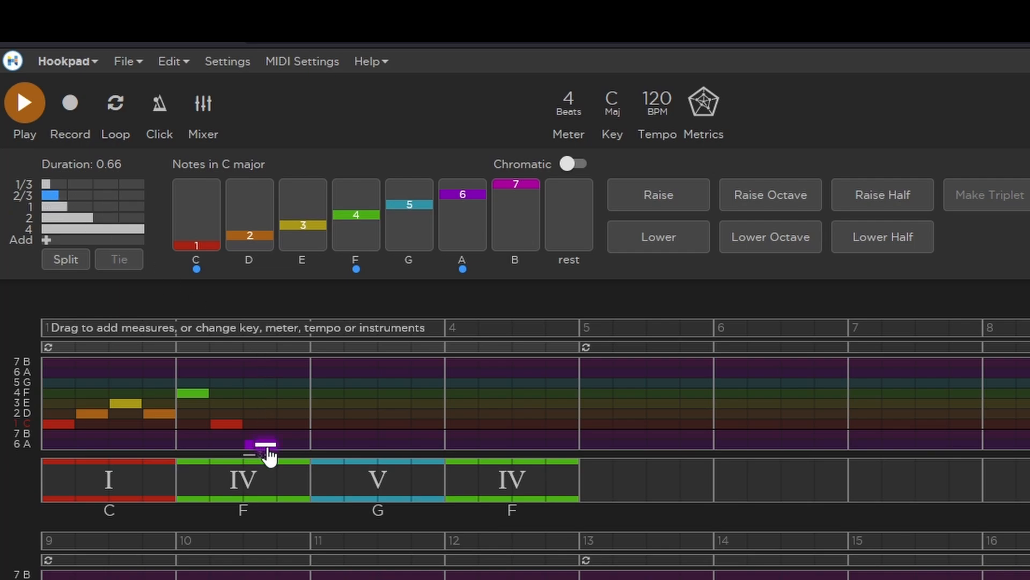
# Set the first triplet note's duration to 2/3 beat and the following A note's duration to 1 beat
pyautogui.click(247, 444)
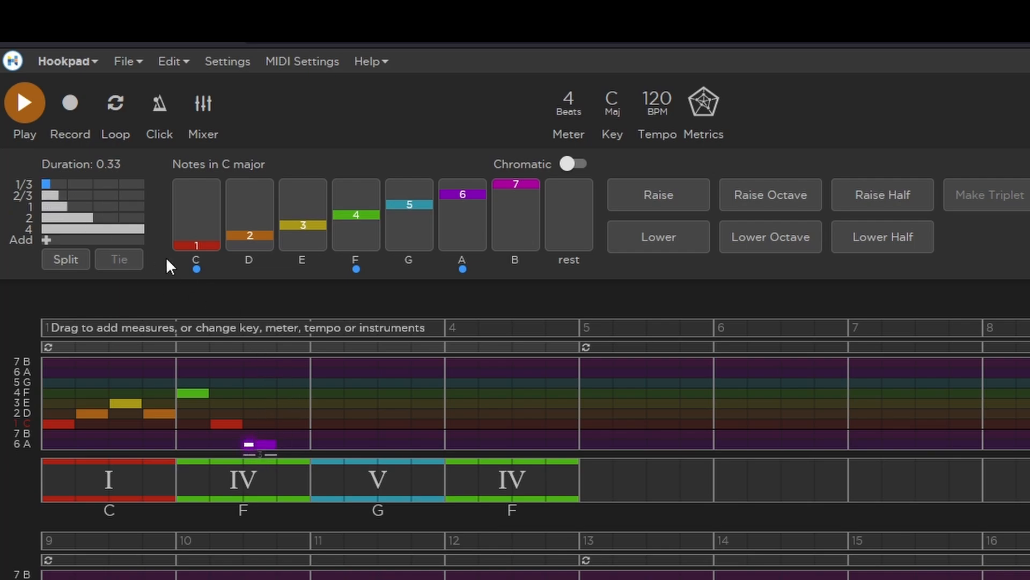
pyautogui.click(51, 195)
pyautogui.click(64, 208)
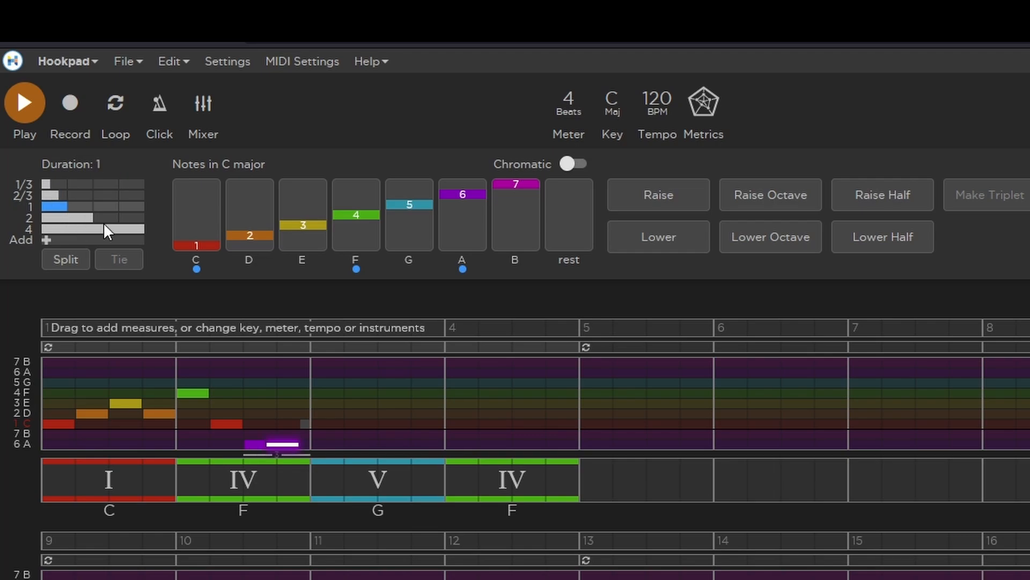
# Select the C note and the low A notes in measure 2, and delete them
pyautogui.click(290, 407)
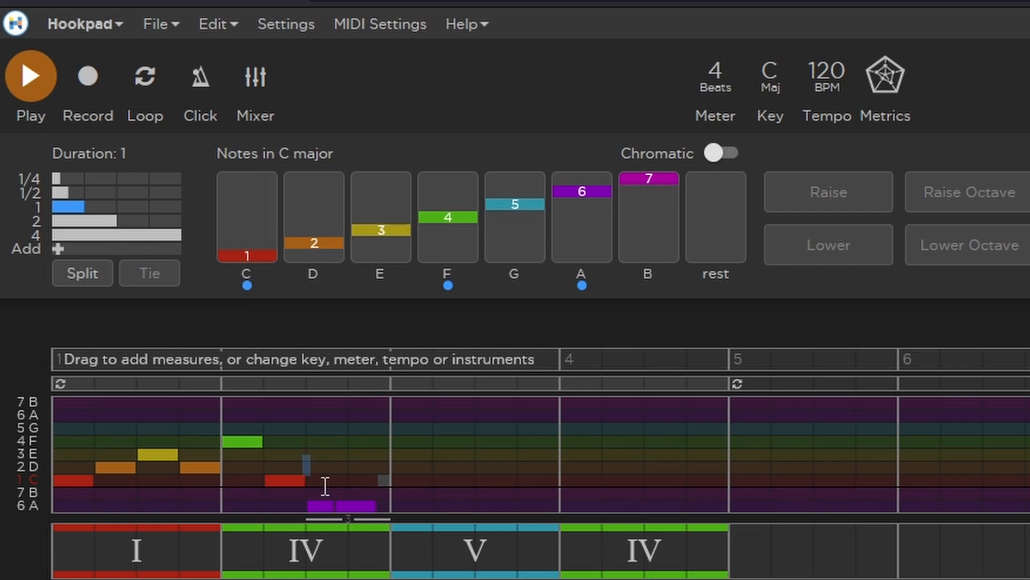
pyautogui.moveTo(305, 456); pyautogui.dragTo(373, 515)
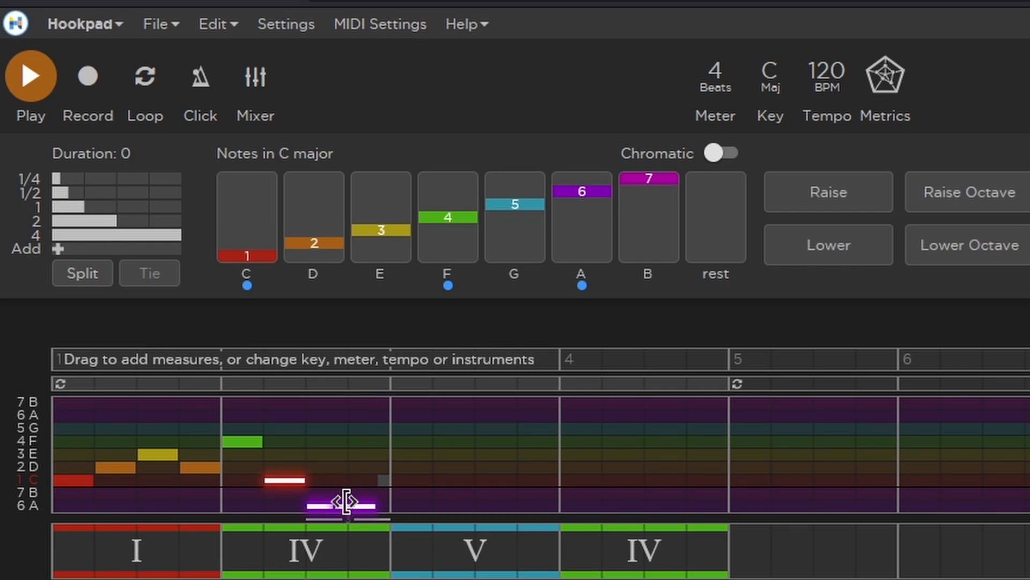
pyautogui.press('Delete')
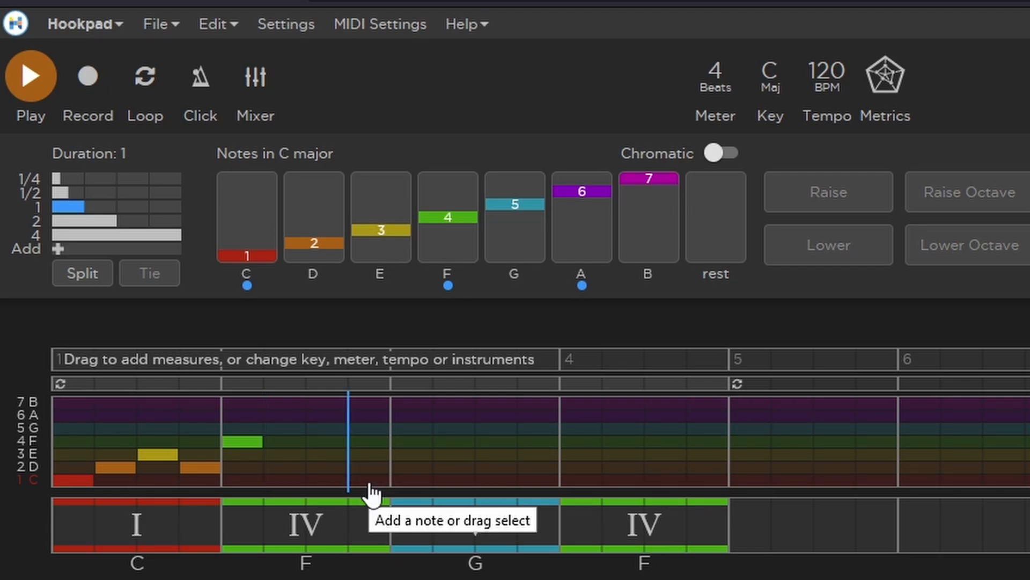
# Copy the D, E, D, F notes from measures 1 and 2, and paste them at the start of measure 3
pyautogui.moveTo(314, 470); pyautogui.dragTo(103, 428)
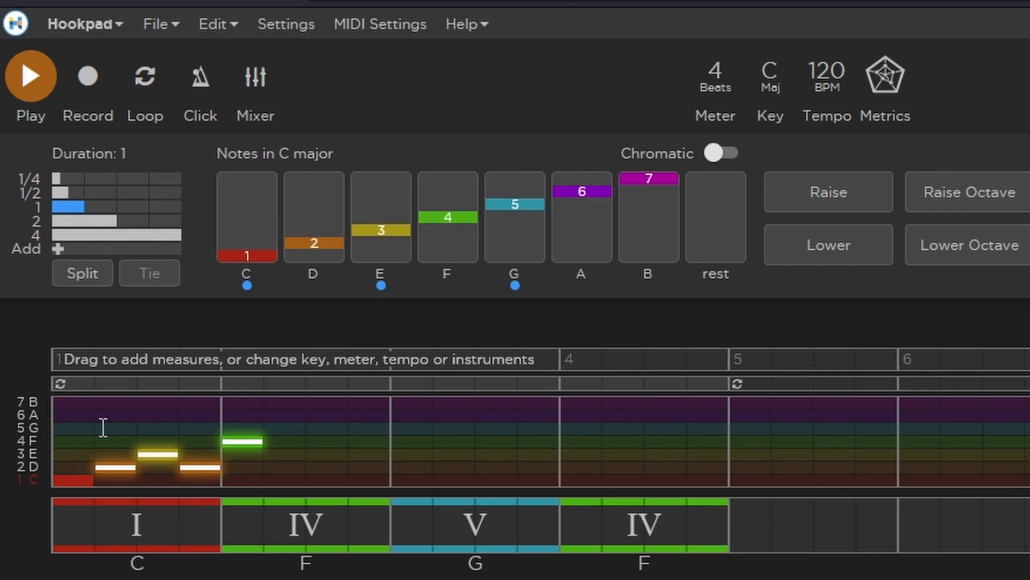
pyautogui.click(395, 464)
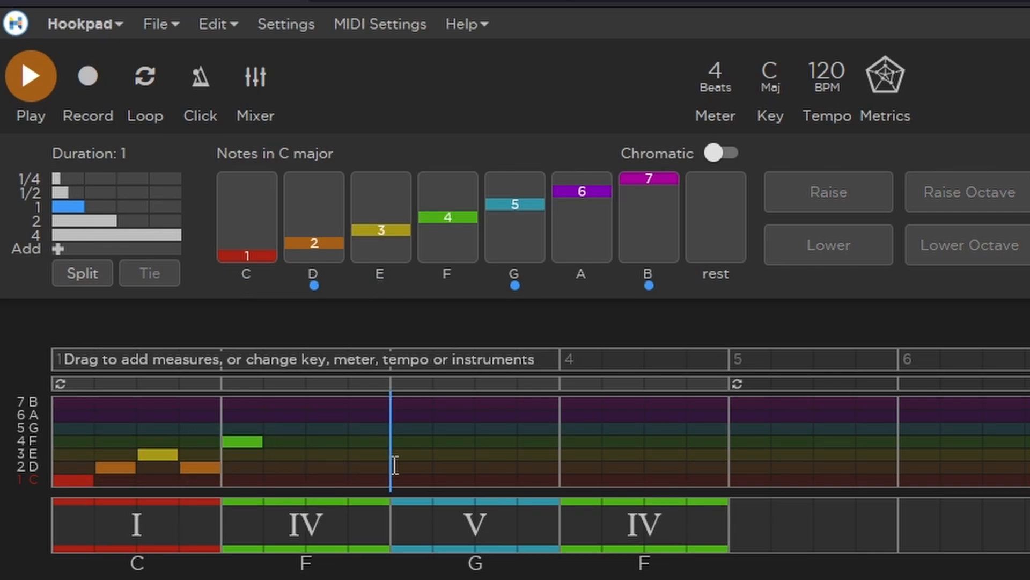
pyautogui.hotkey('ctrl', 'v')
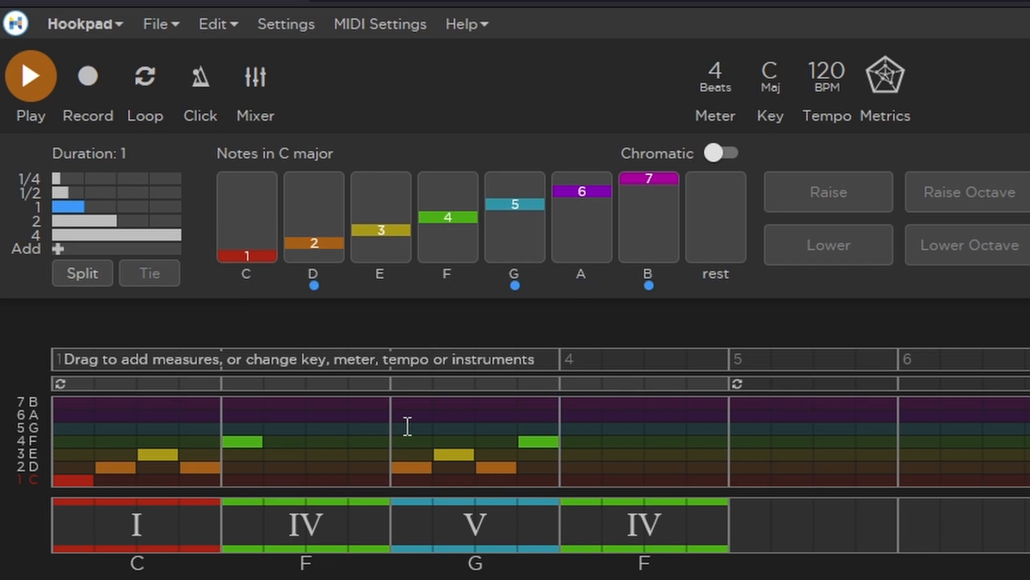
# Select the four pasted notes in measure 3 and raise them by one scale step
pyautogui.moveTo(406, 426); pyautogui.dragTo(572, 478)
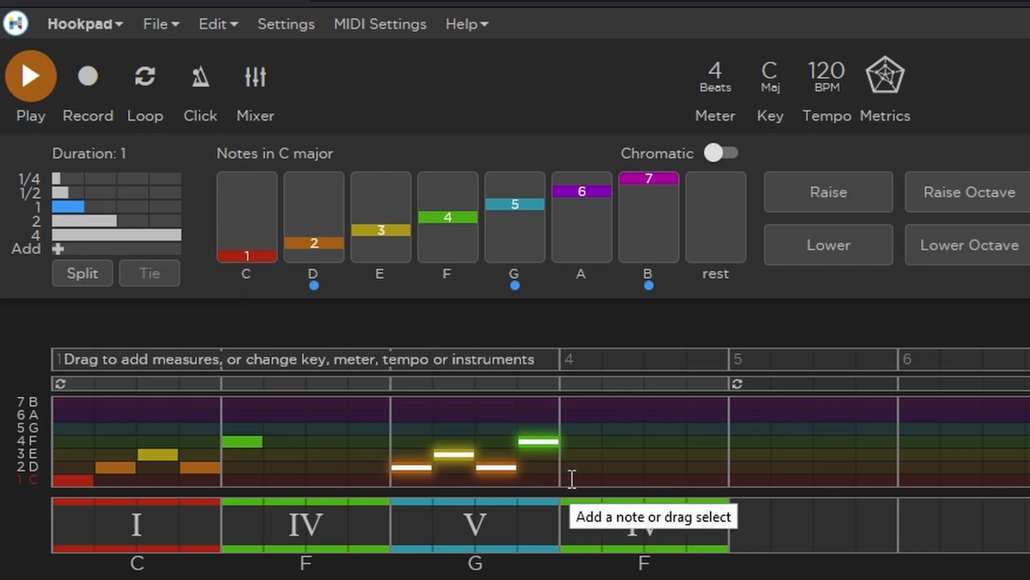
pyautogui.press('Up')
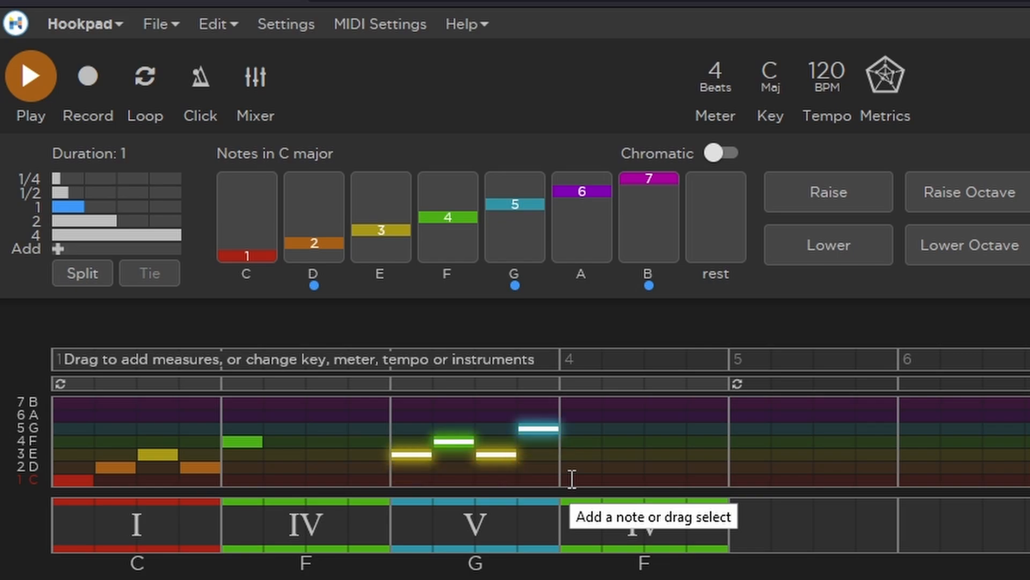
pyautogui.click(537, 472)
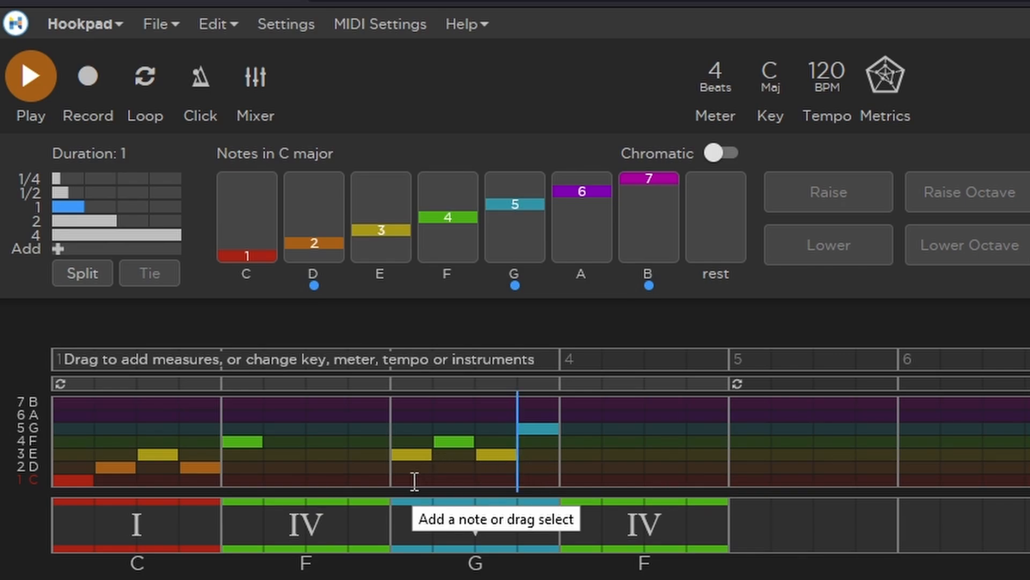
# Add two consecutive one-beat rests to the melody in measure 4
pyautogui.click(571, 450)
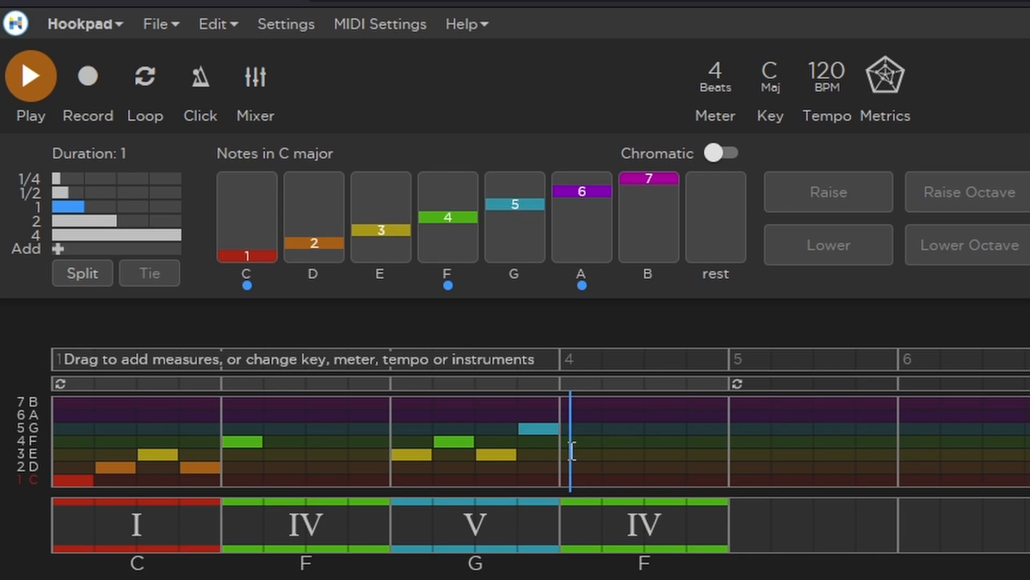
pyautogui.click(718, 238)
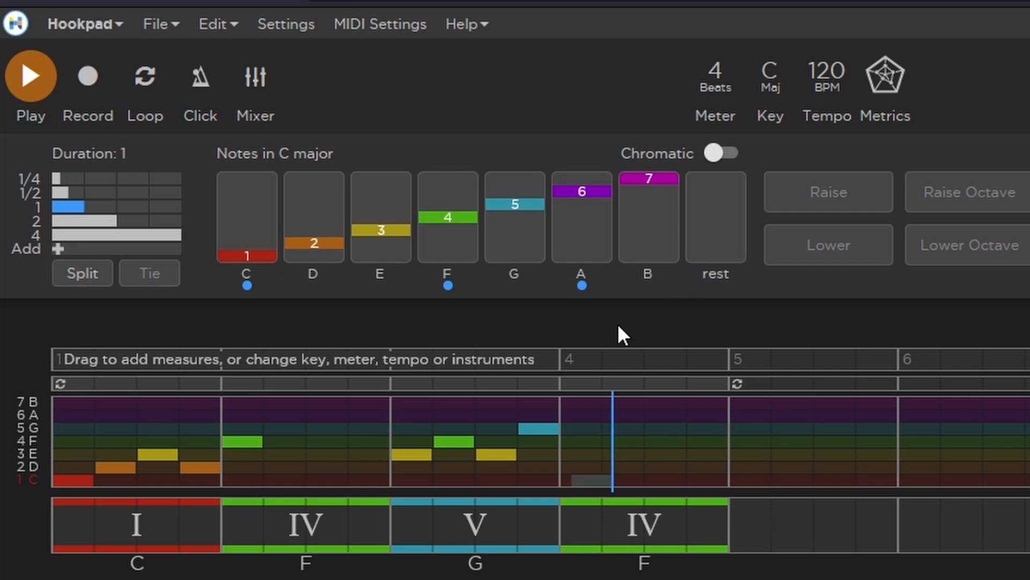
pyautogui.click(742, 250)
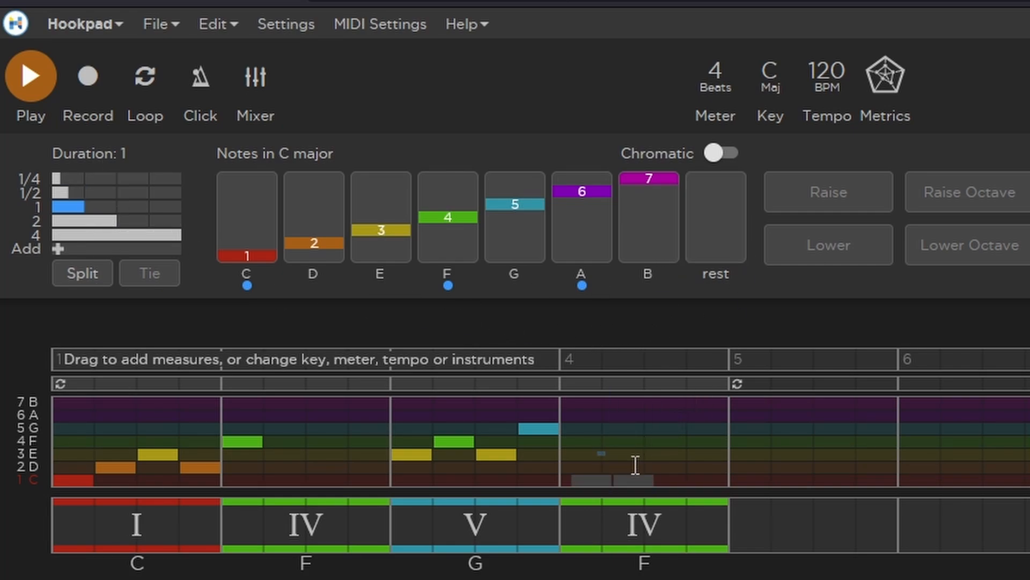
# Select both rests in measure 4 and set their duration to 2 beats
pyautogui.moveTo(597, 451); pyautogui.dragTo(664, 492)
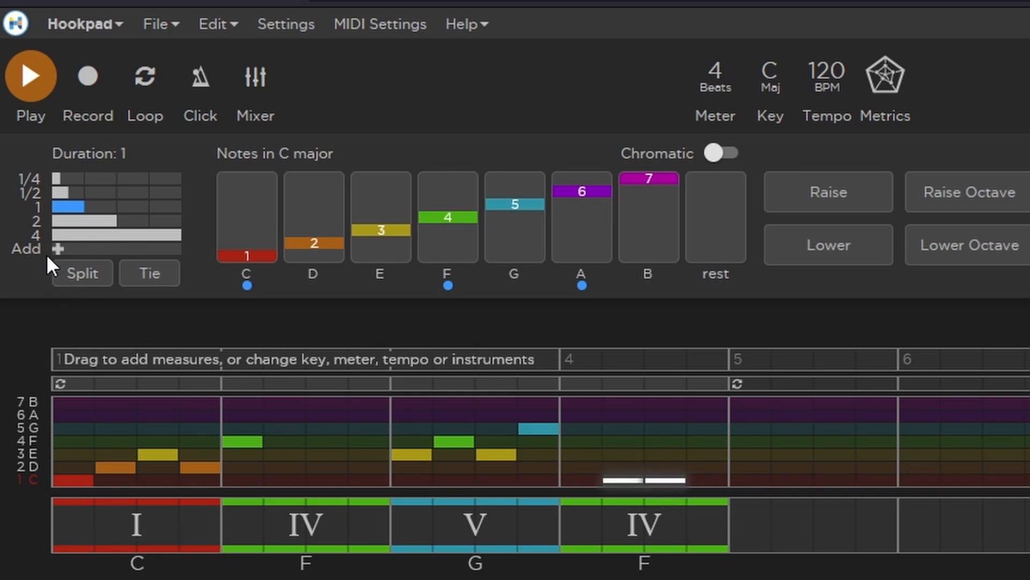
pyautogui.click(108, 221)
pyautogui.click(644, 432)
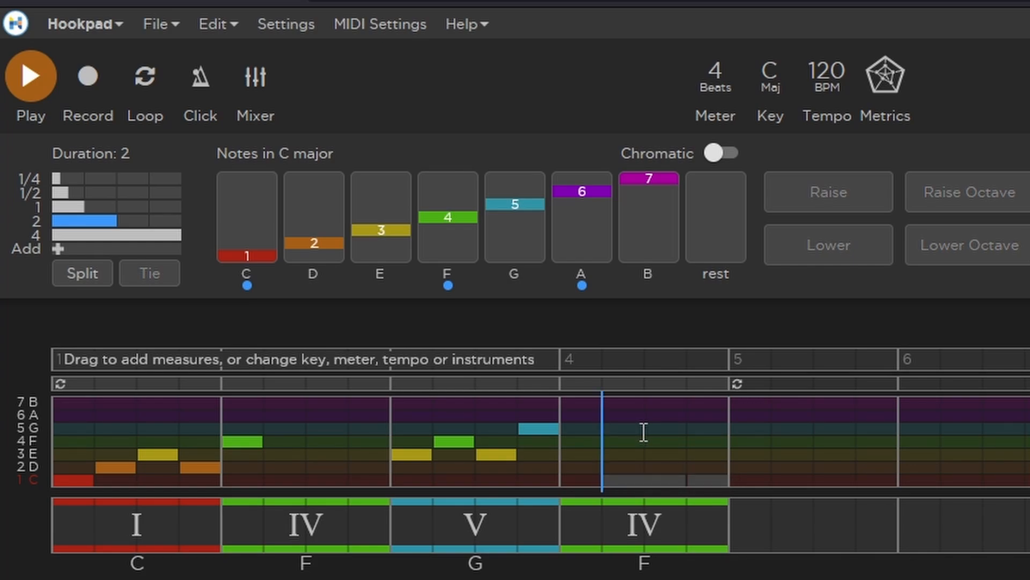
# Change the song's key to G major and set it back to C major
pyautogui.click(770, 75)
pyautogui.click(623, 183)
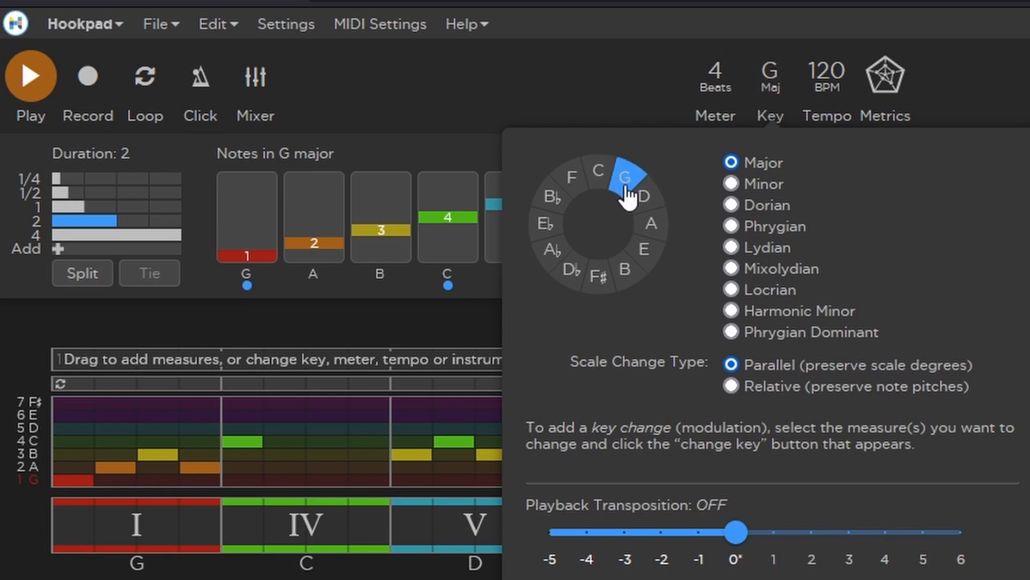
pyautogui.press('Escape')
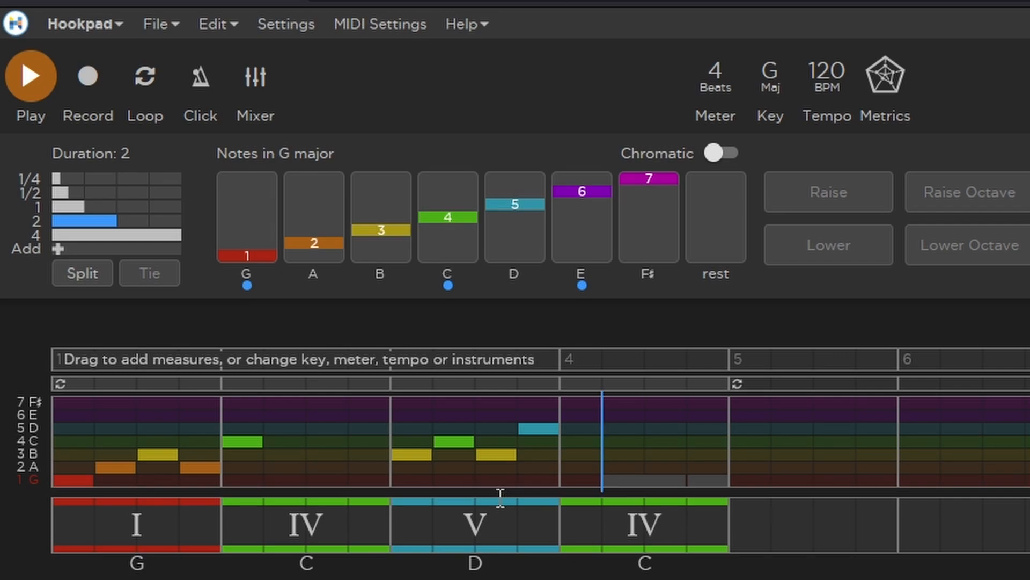
pyautogui.click(764, 88)
pyautogui.click(599, 180)
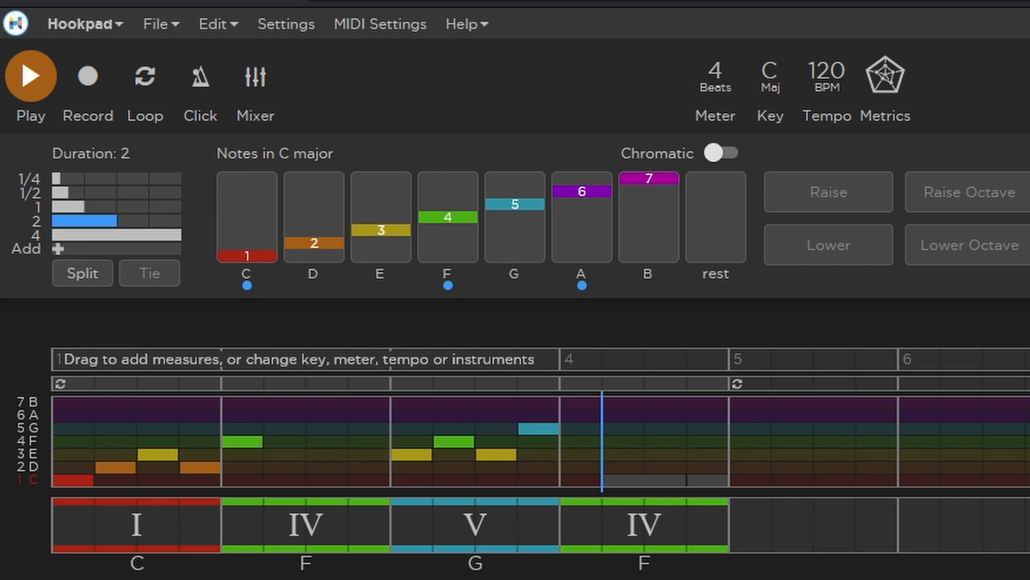
# Select measures 5 and 6 and remove them from the score
pyautogui.moveTo(183, 358); pyautogui.dragTo(612, 368)
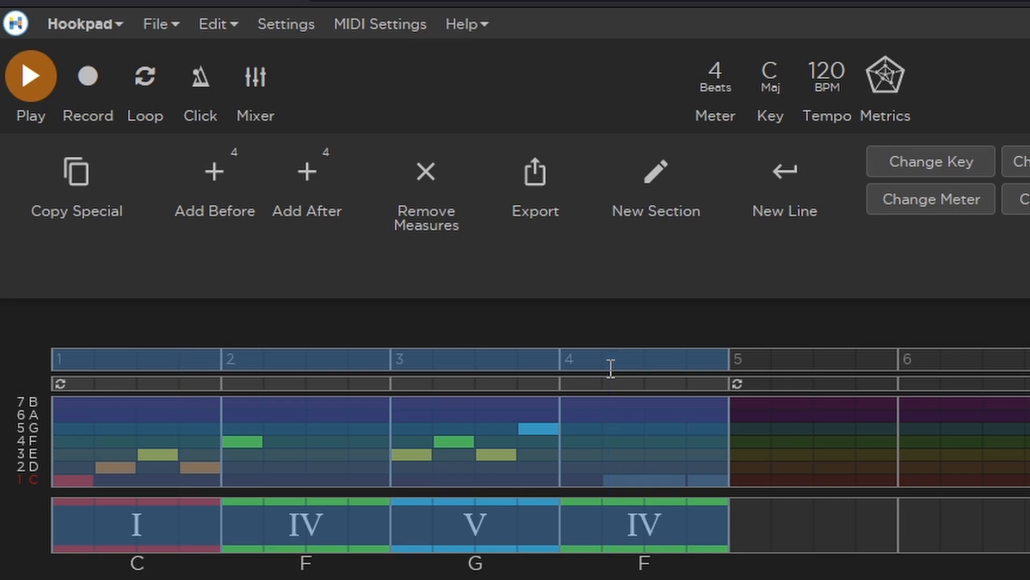
pyautogui.moveTo(771, 368); pyautogui.dragTo(932, 372)
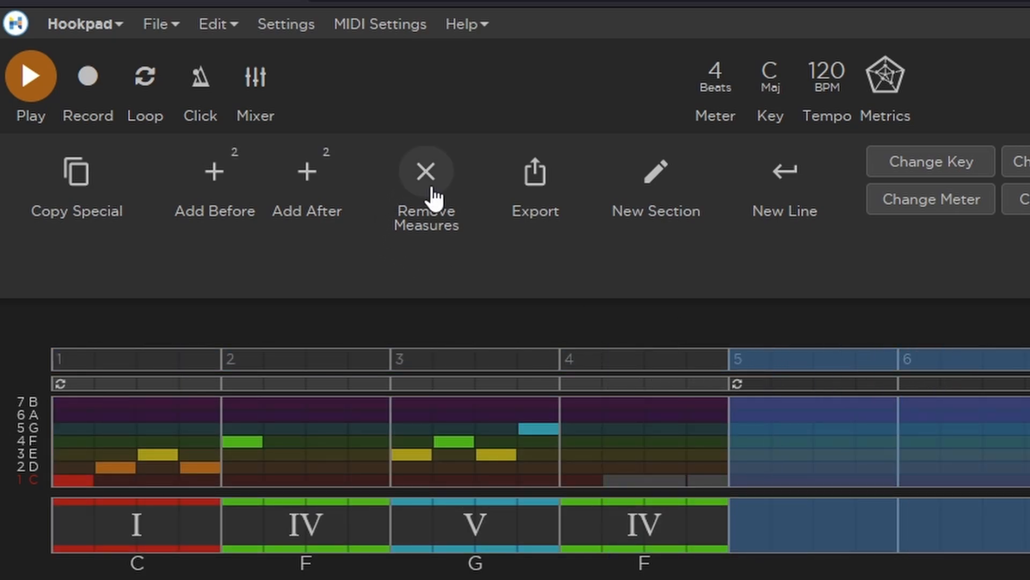
pyautogui.click(436, 198)
pyautogui.moveTo(797, 360); pyautogui.dragTo(994, 365)
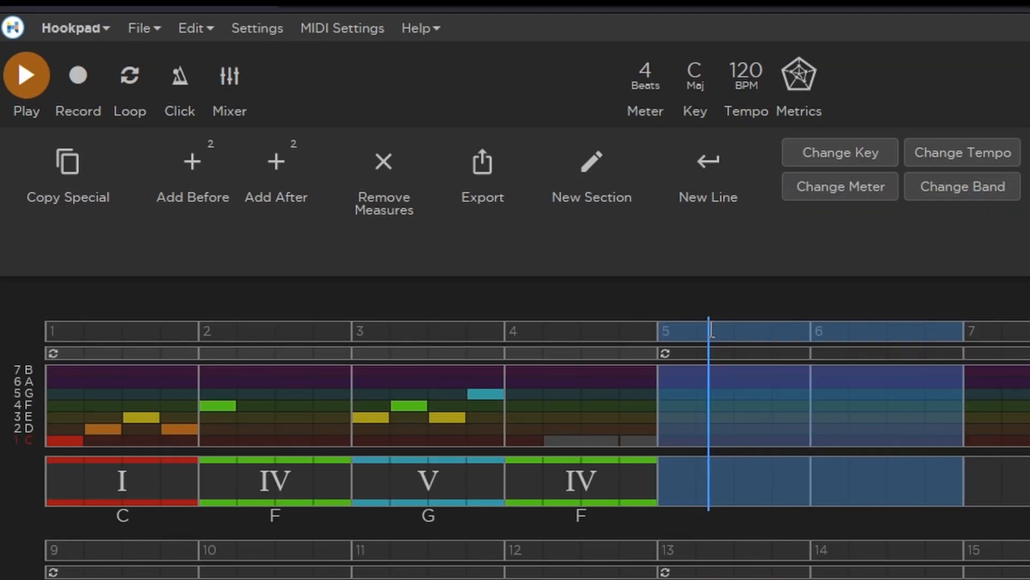
pyautogui.click(788, 358)
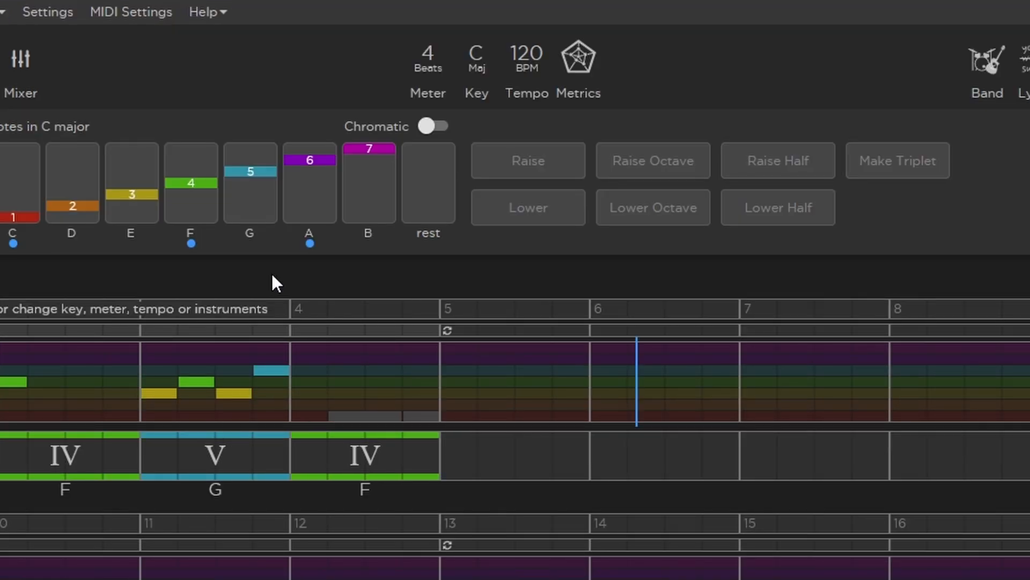
# Reduce the line wrap to 4 measures in the project settings and set it back to 8 measures
pyautogui.click(50, 11)
pyautogui.scroll(10, 834, 265)
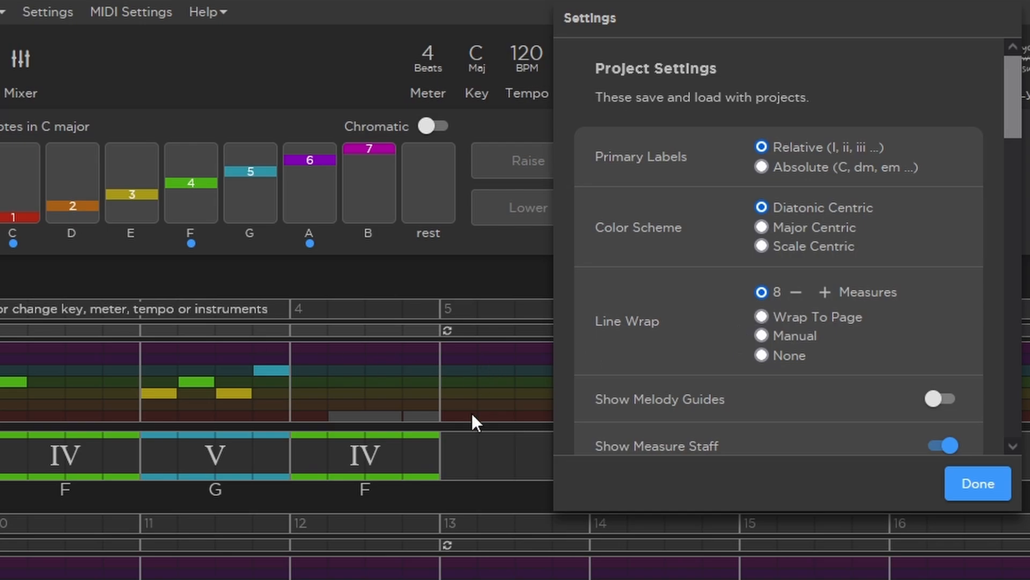
pyautogui.click(796, 293)
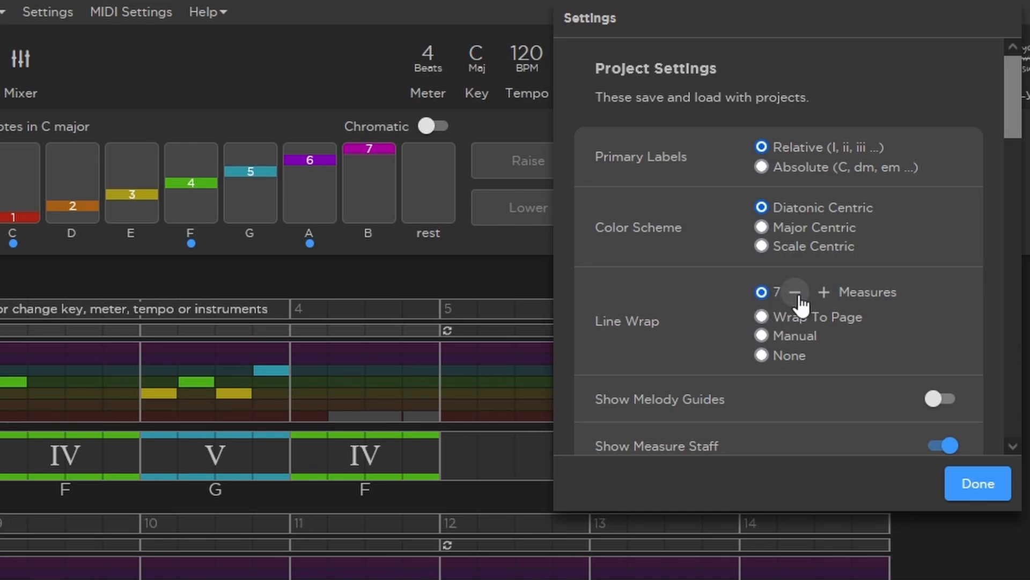
pyautogui.click(797, 293)
pyautogui.click(796, 293)
pyautogui.click(796, 293)
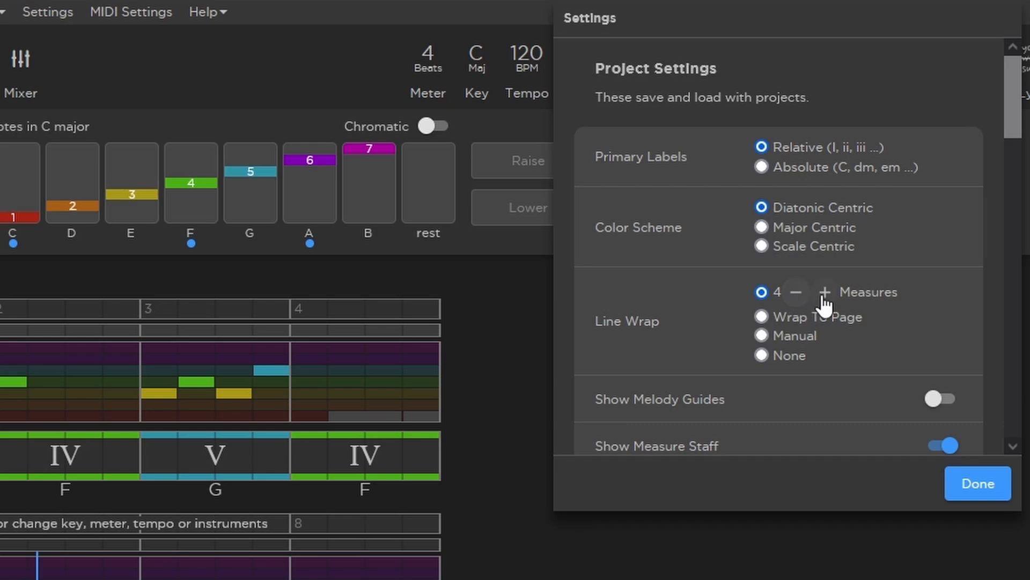
pyautogui.click(824, 293)
pyautogui.click(824, 292)
pyautogui.click(824, 292)
pyautogui.click(824, 292)
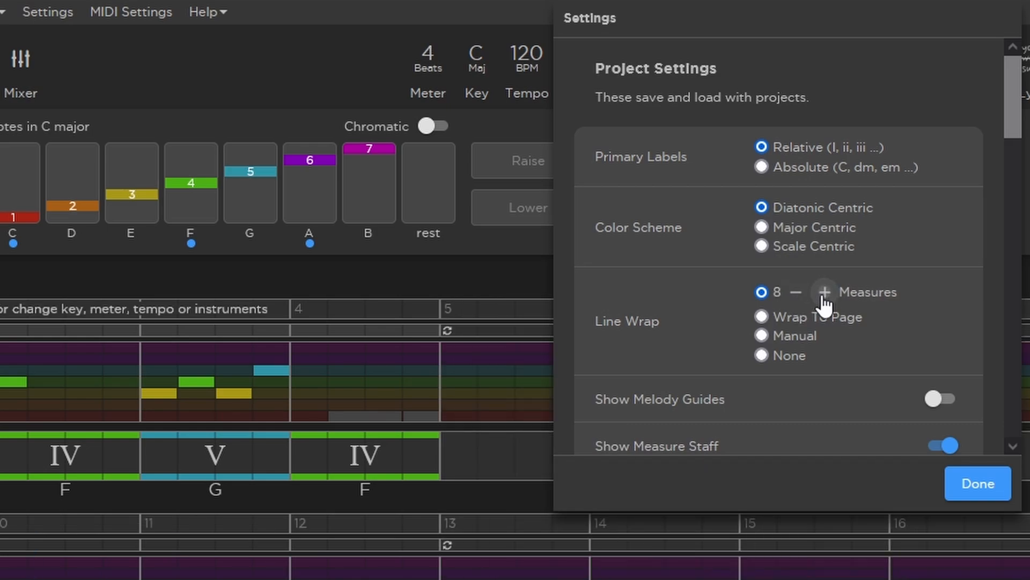
# Switch the note staff, loop staff and chord staff off and back on, one after the other, in the project settings
pyautogui.scroll(-3, 822, 299)
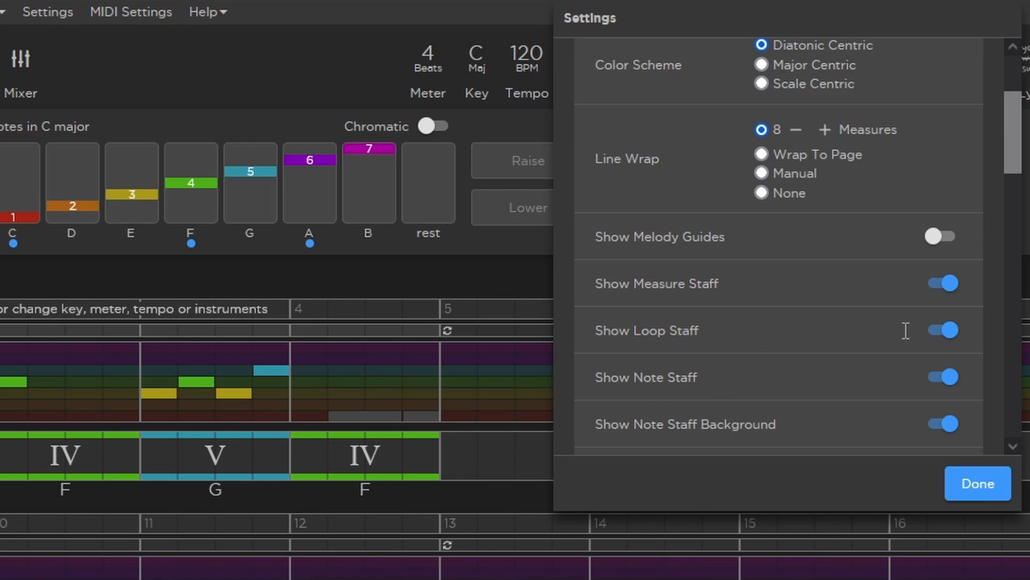
pyautogui.click(950, 378)
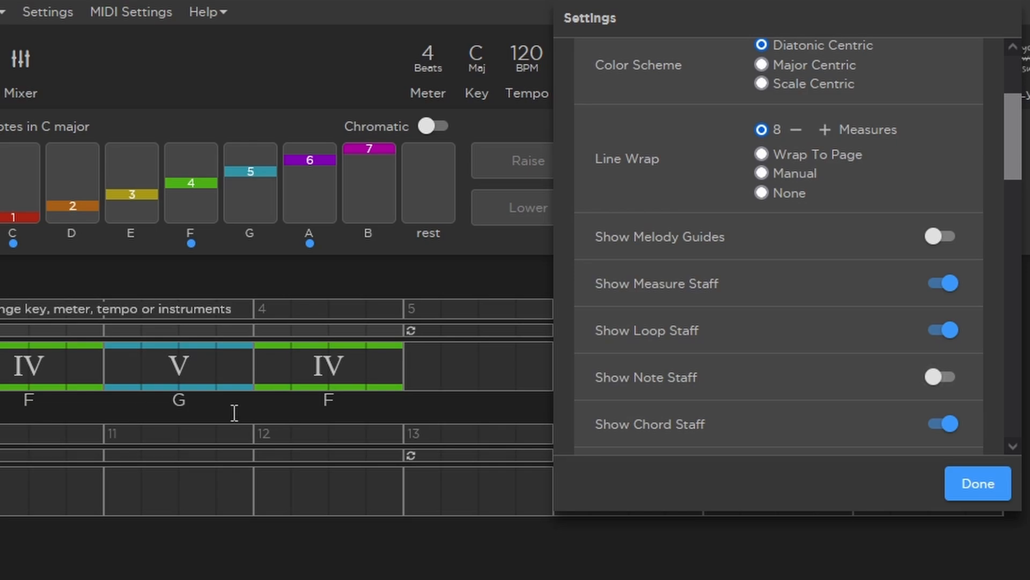
pyautogui.click(950, 387)
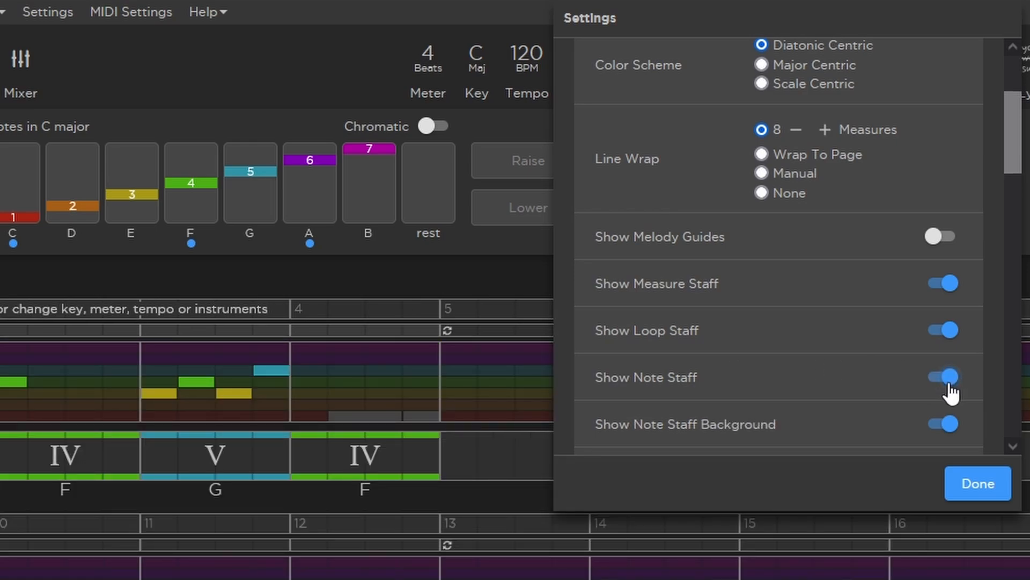
pyautogui.click(948, 329)
pyautogui.click(949, 331)
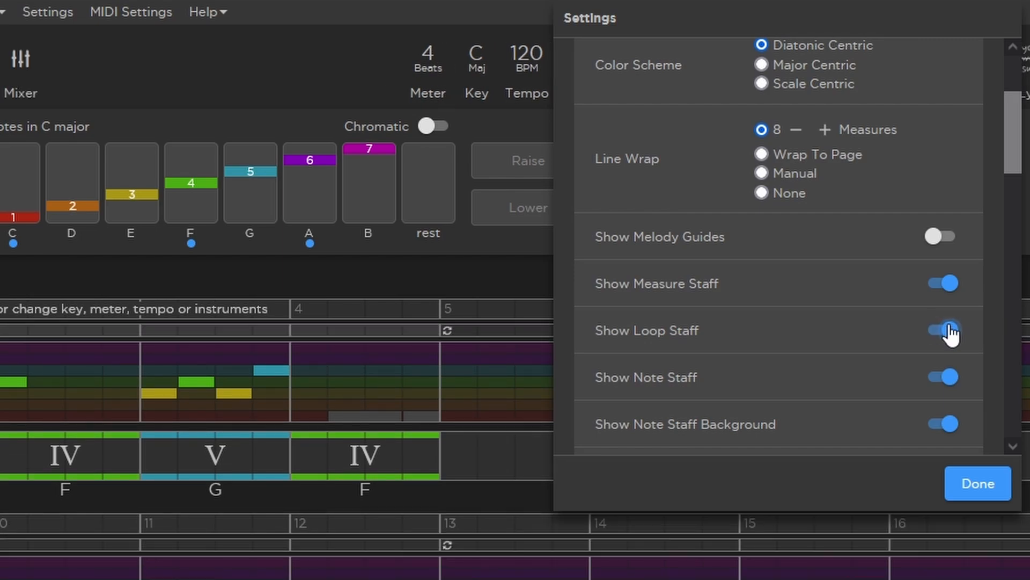
pyautogui.scroll(-5, 864, 309)
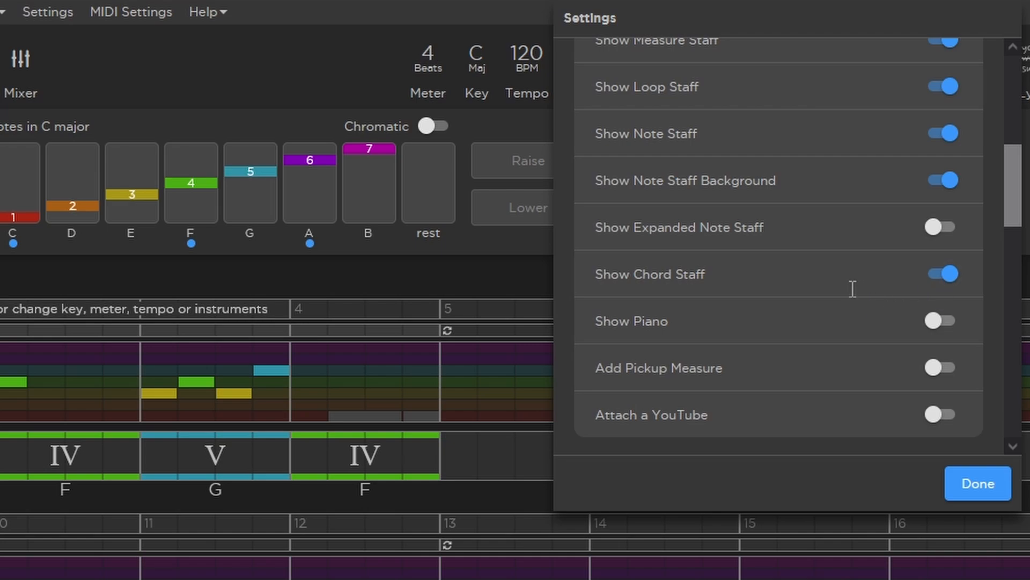
pyautogui.click(954, 275)
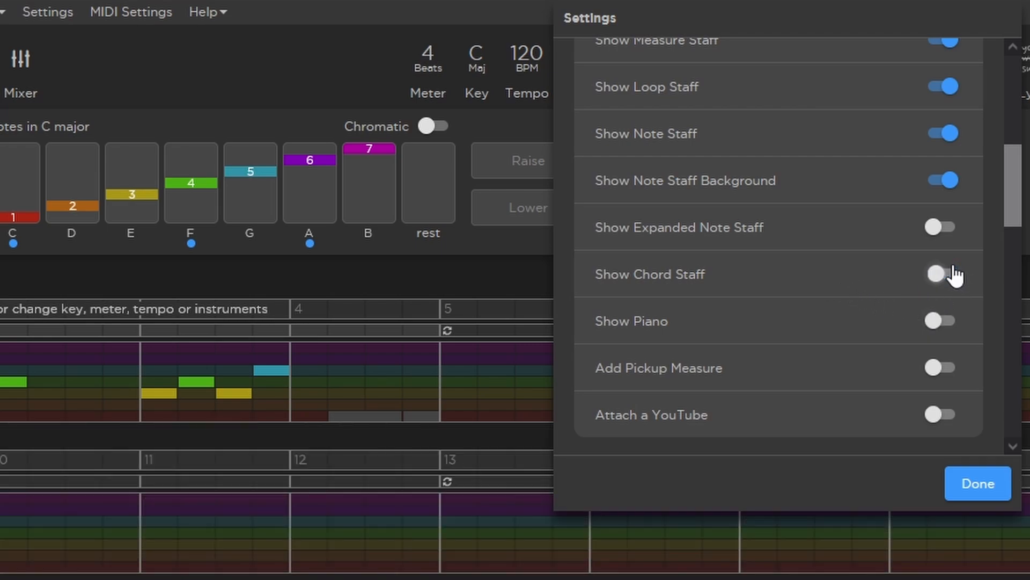
pyautogui.click(954, 275)
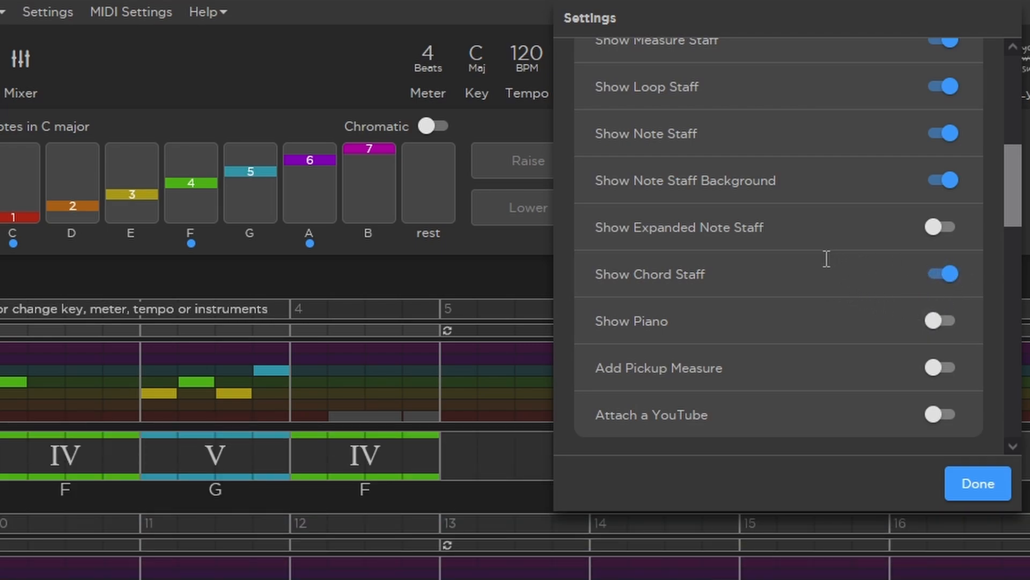
# Enable the piano display in the project settings and play the song from the start of measure 1
pyautogui.click(938, 328)
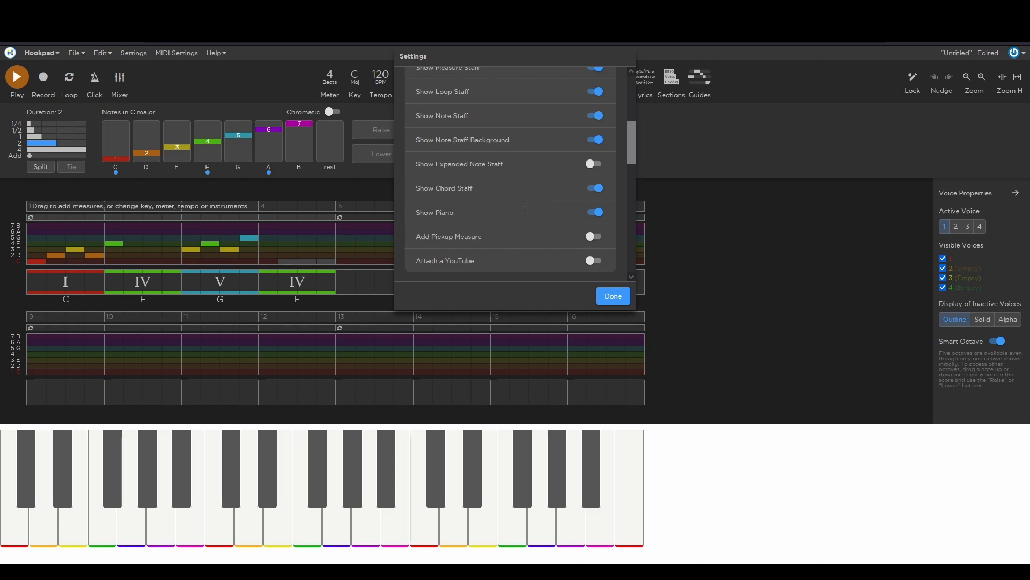
pyautogui.click(29, 275)
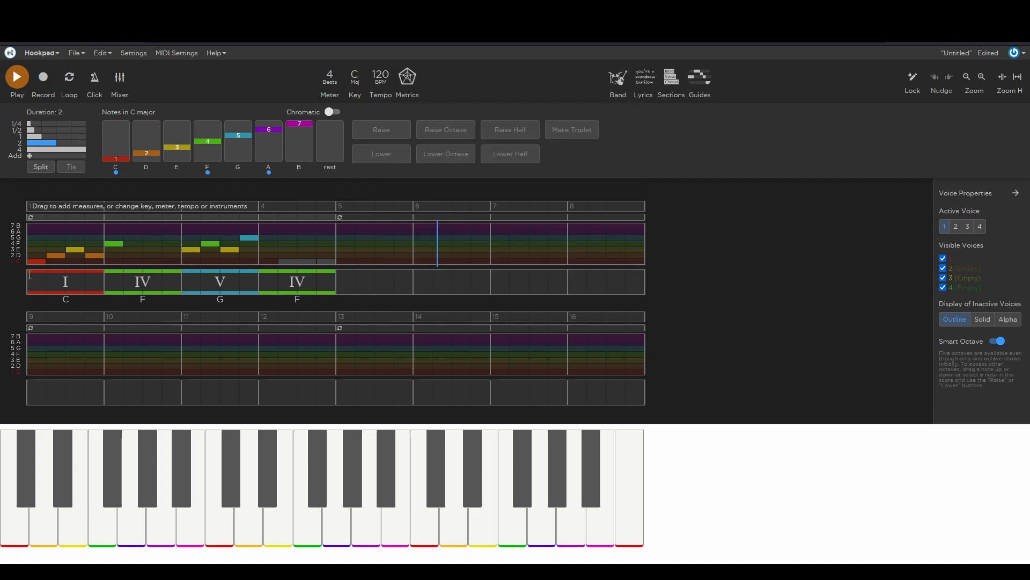
pyautogui.click(27, 252)
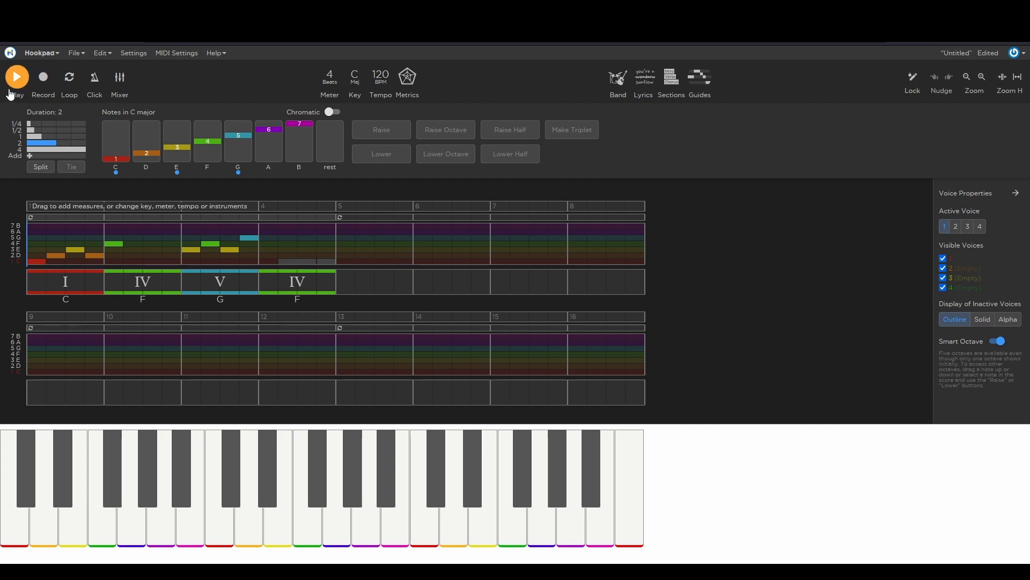
pyautogui.click(14, 87)
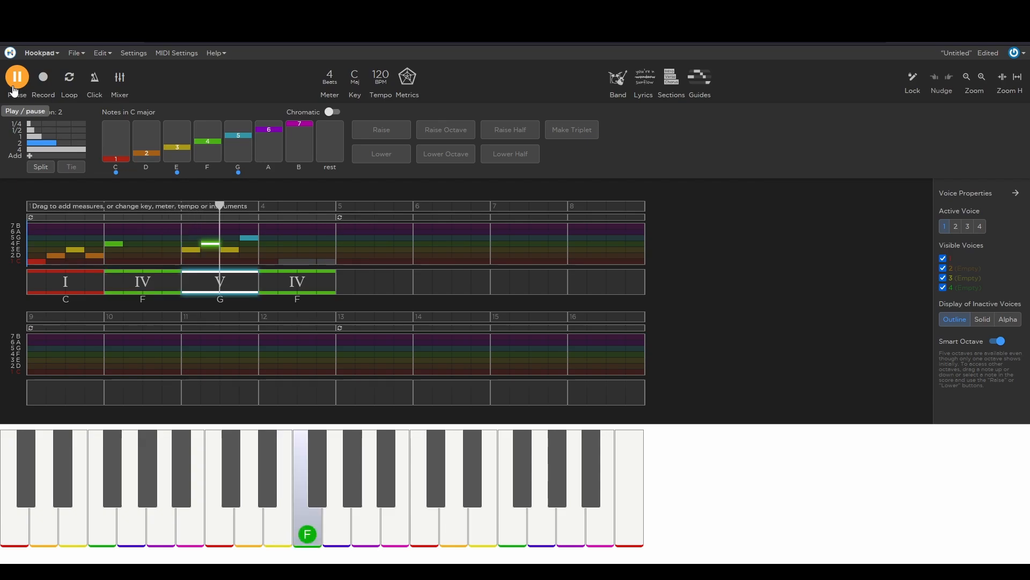
pyautogui.click(13, 88)
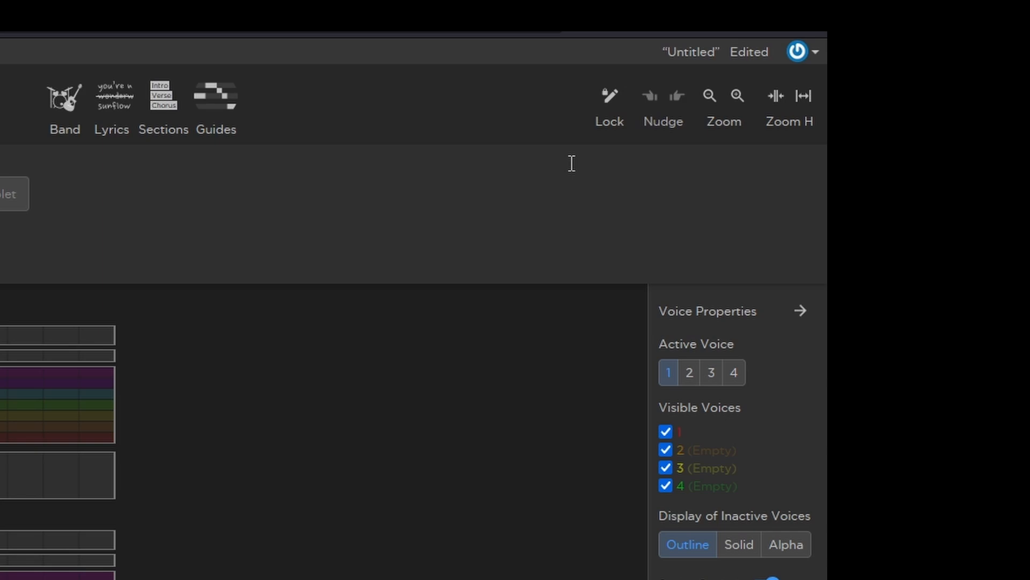
# Turn on Lock and set the type of the IV chord in measure 4 to 11
pyautogui.click(610, 108)
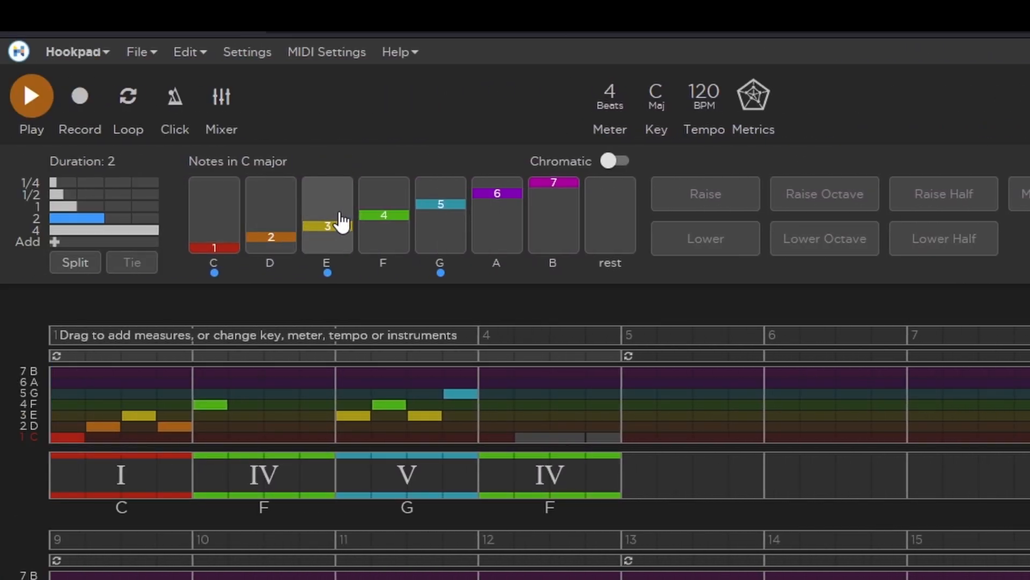
pyautogui.click(169, 474)
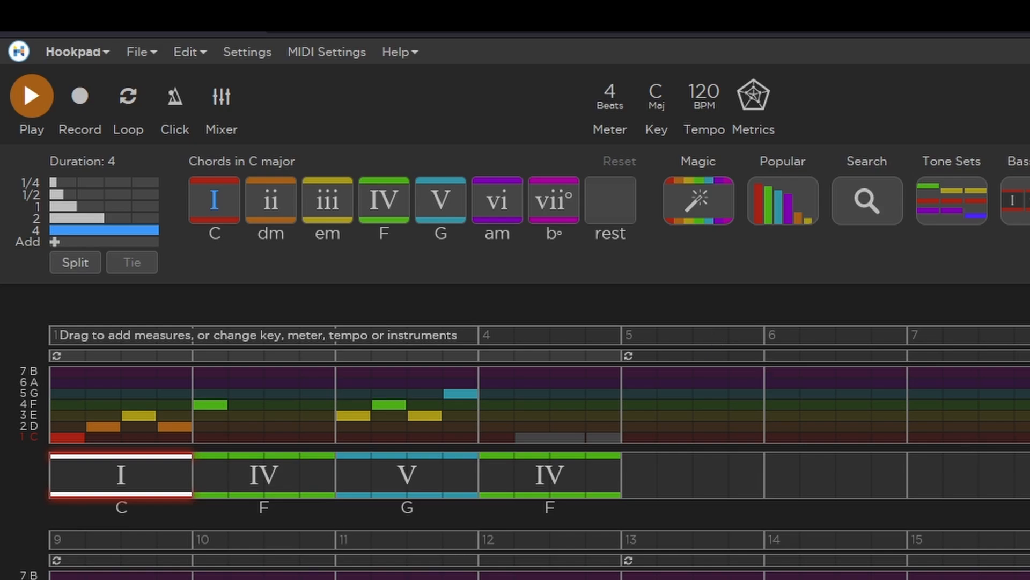
pyautogui.click(552, 476)
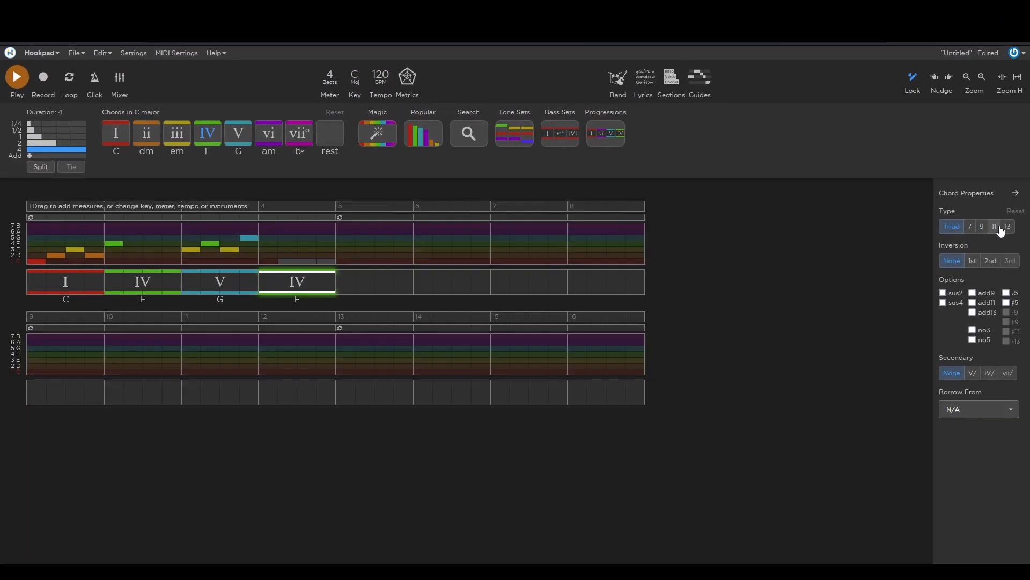
pyautogui.click(998, 228)
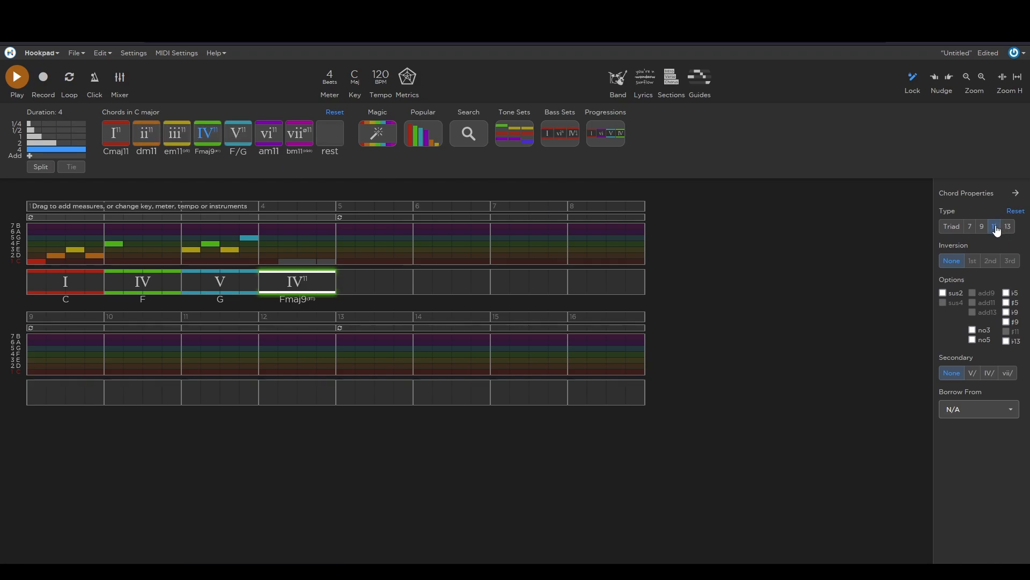
# Set the IV chord in measure 4 to Triad, nudge it two quarter-beat steps right and nudge it back to the measure start
pyautogui.click(952, 226)
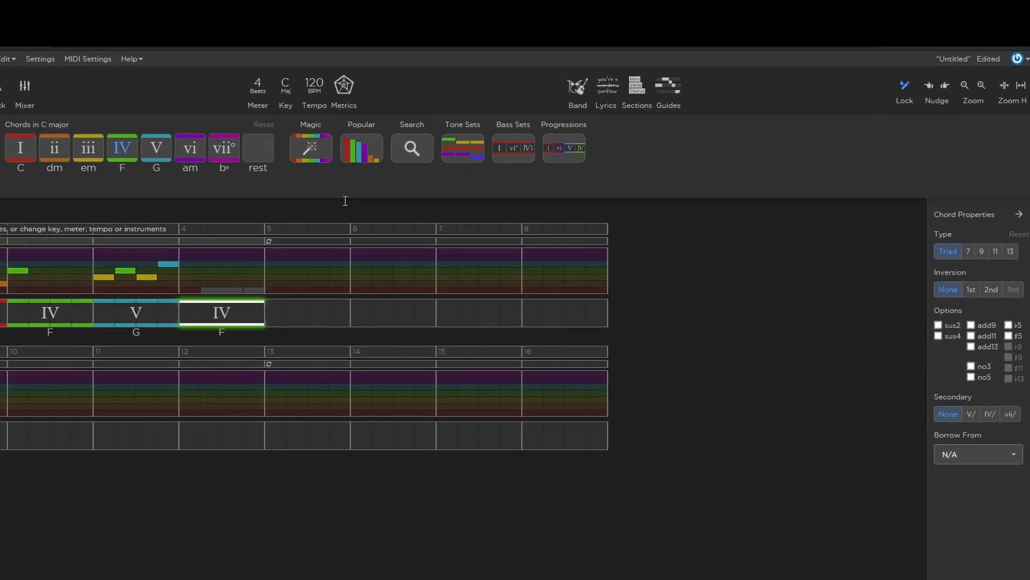
pyautogui.click(938, 104)
pyautogui.click(938, 104)
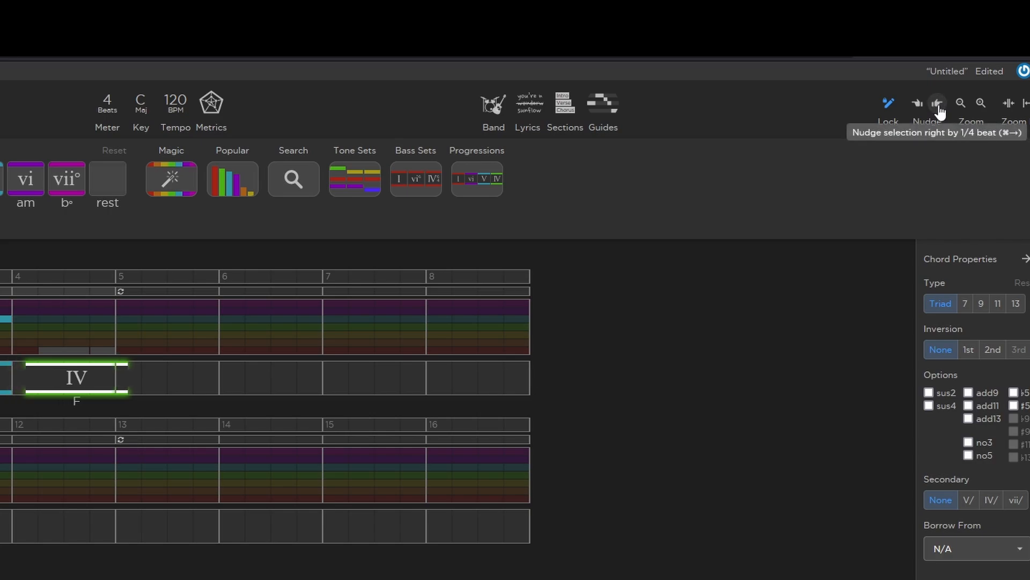
pyautogui.click(918, 105)
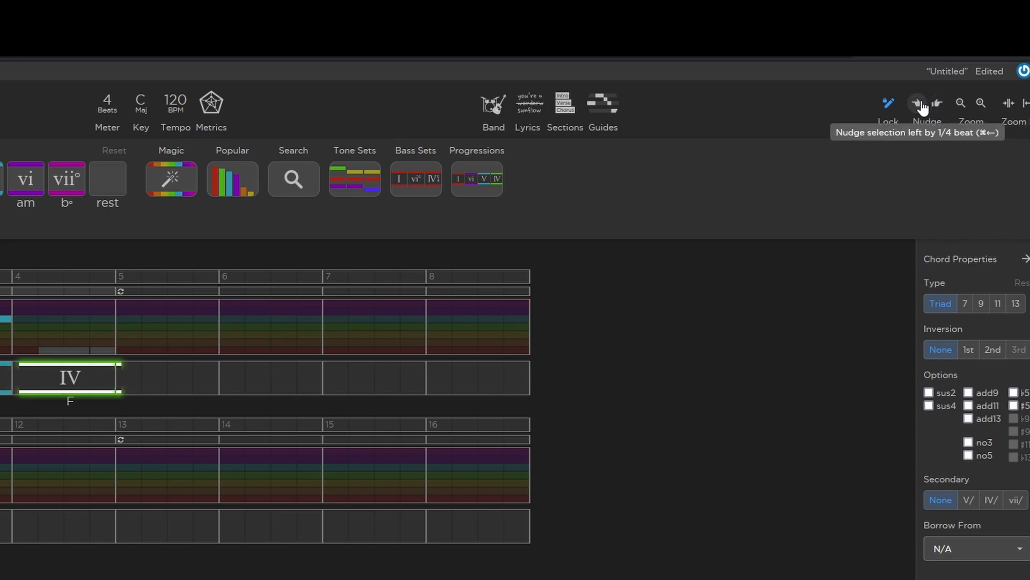
pyautogui.click(919, 105)
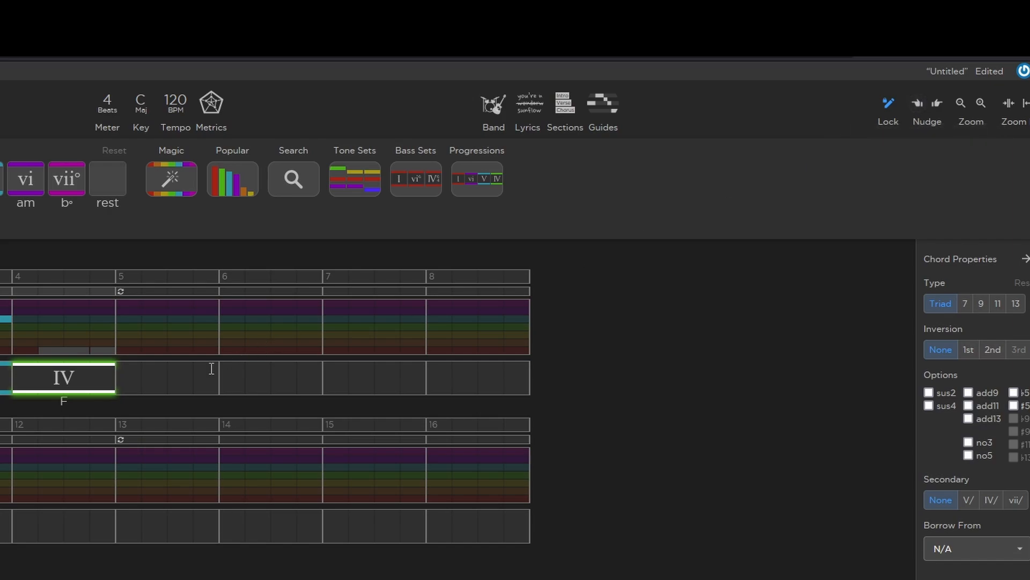
# Deselect the IV chord, then zoom the score in to 133 and back out to 110
pyautogui.click(169, 375)
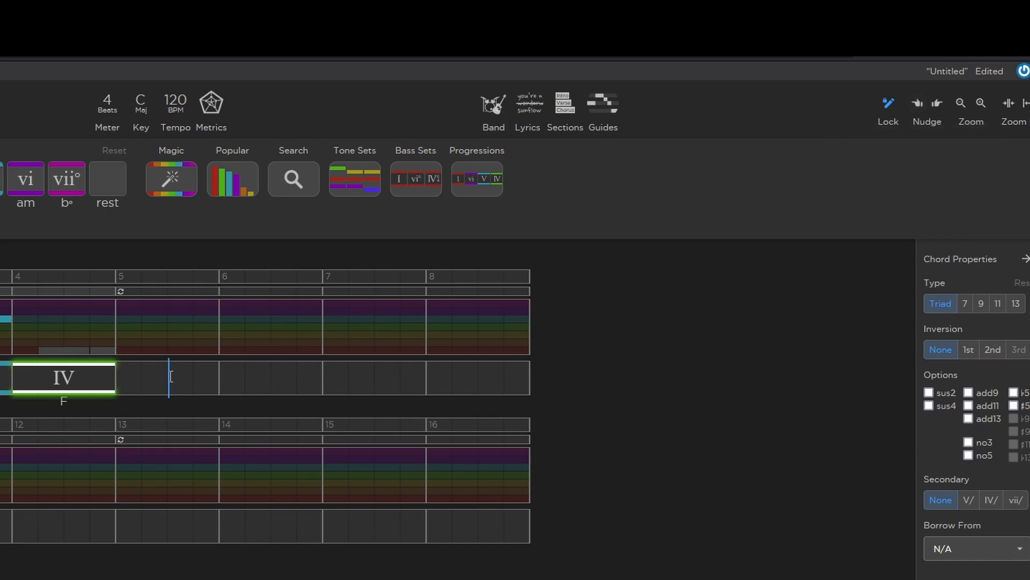
pyautogui.click(979, 105)
pyautogui.click(980, 106)
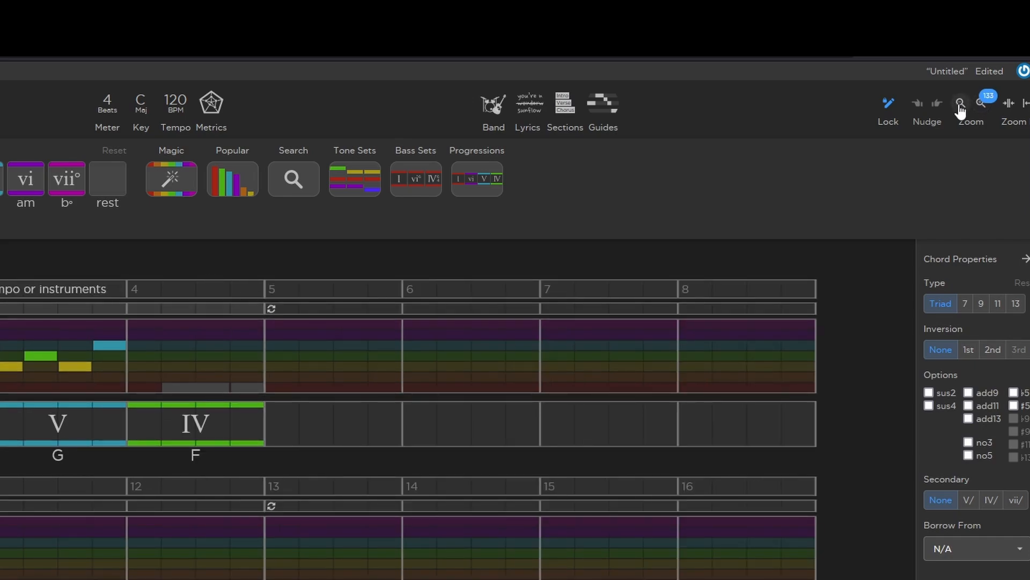
pyautogui.click(960, 107)
pyautogui.click(960, 107)
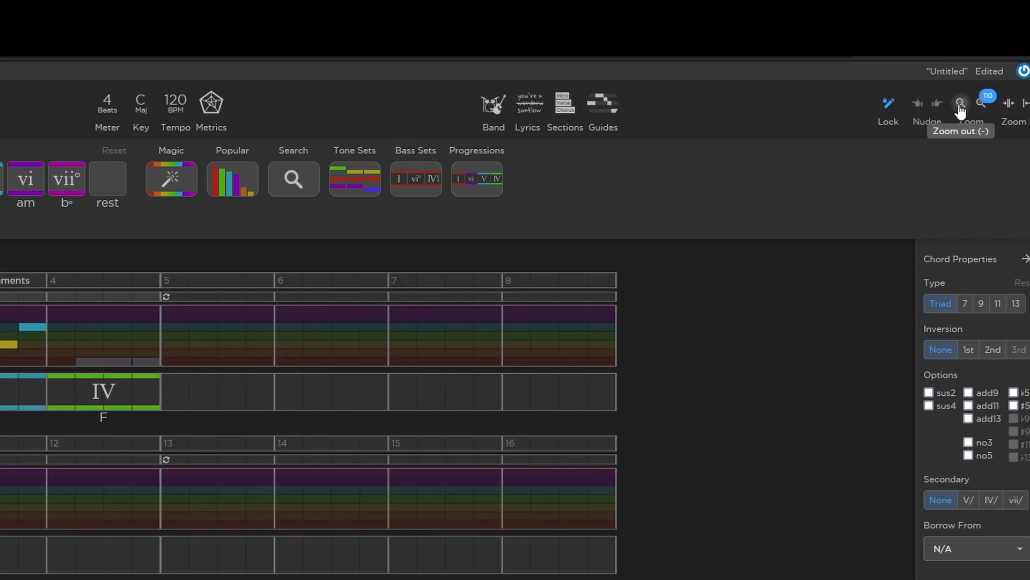
# Zoom the score in horizontally to 133%, zoom back out by the same amount, and reduce the overall zoom one step
pyautogui.click(1026, 105)
pyautogui.click(1026, 104)
pyautogui.click(1026, 104)
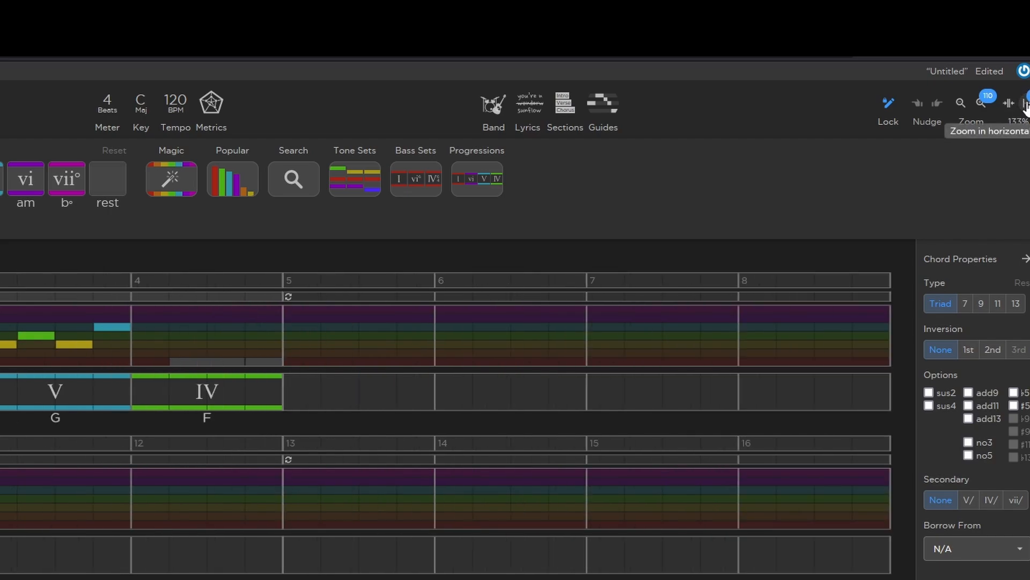
pyautogui.click(1008, 105)
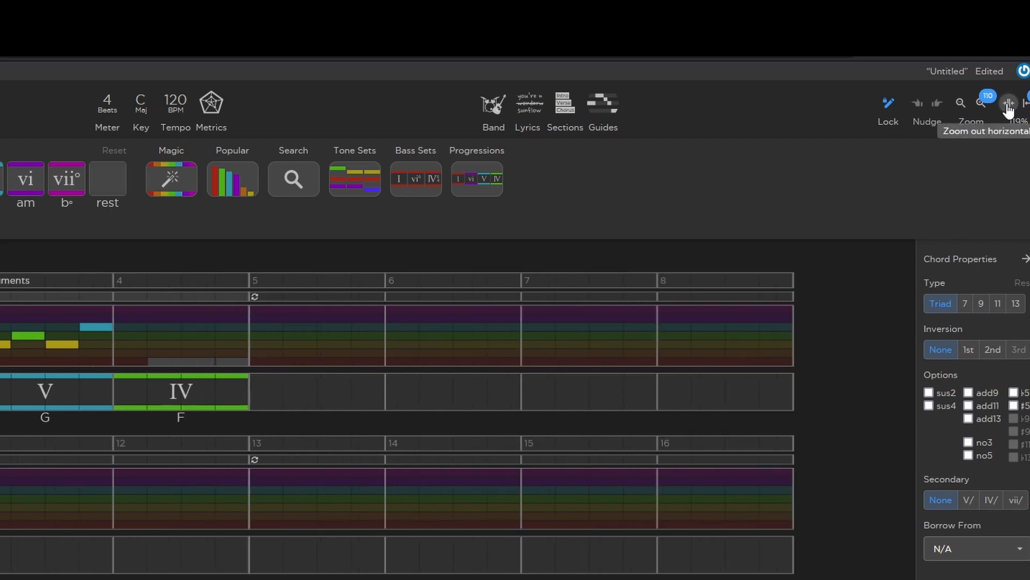
pyautogui.click(1009, 105)
pyautogui.click(1009, 105)
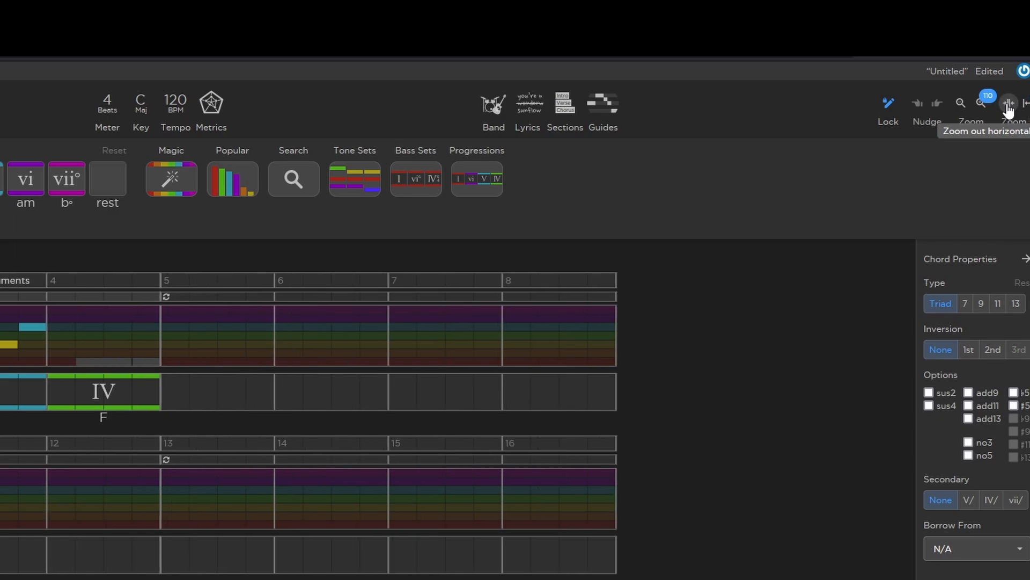
pyautogui.click(961, 104)
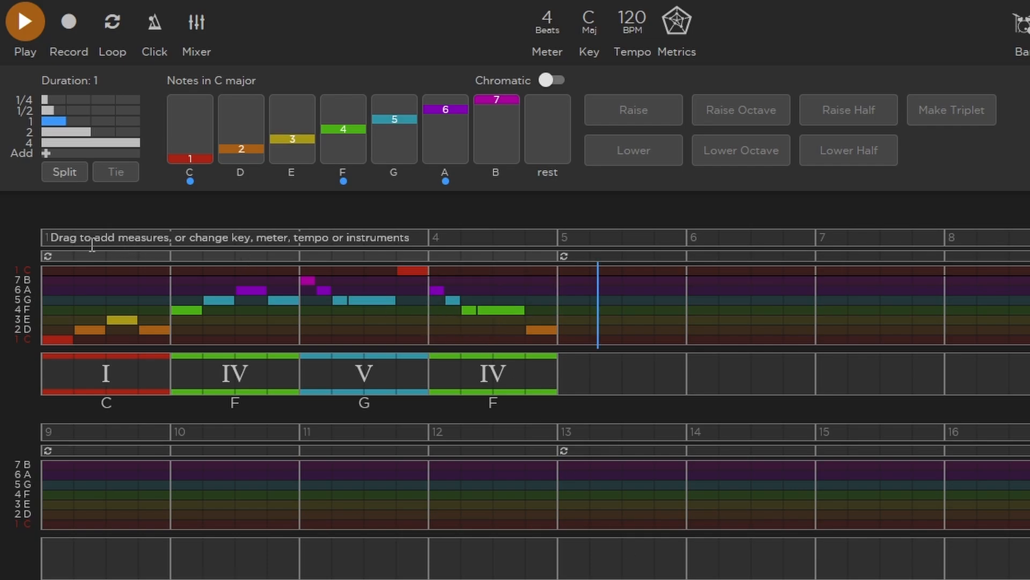
# Create a new section named Chorus covering measures 1 through 4
pyautogui.moveTo(95, 245); pyautogui.dragTo(480, 253)
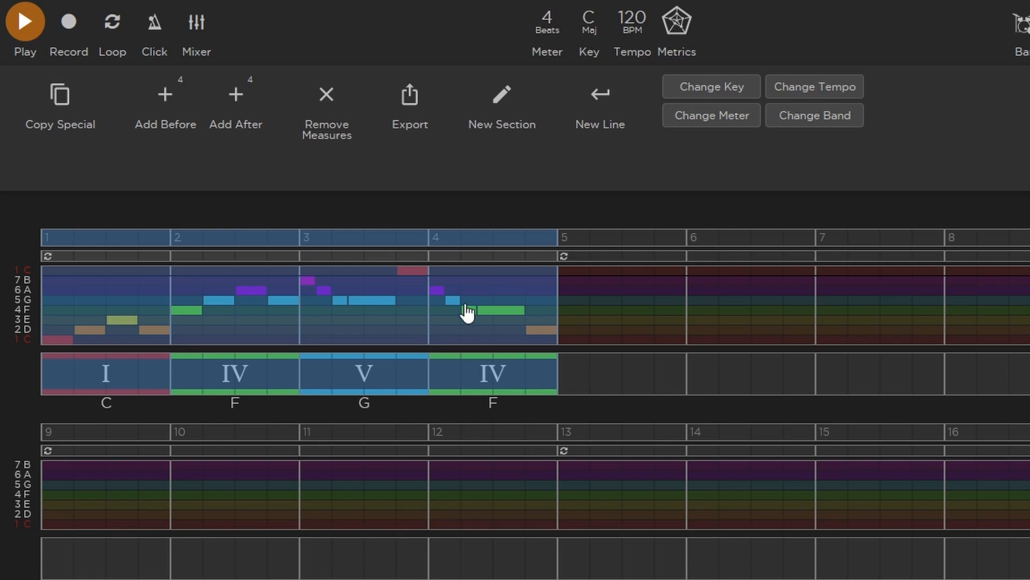
pyautogui.click(498, 118)
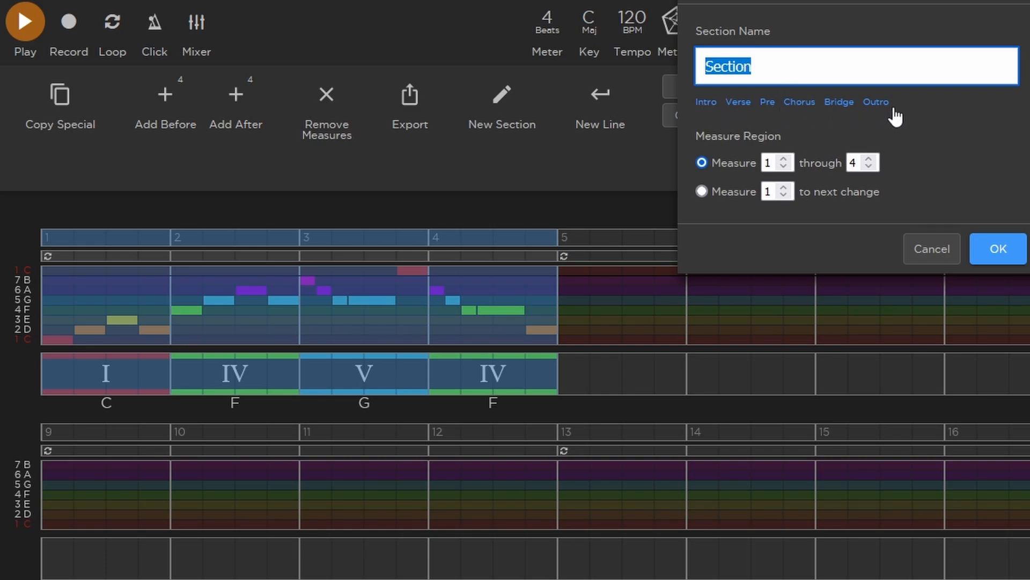
pyautogui.click(800, 105)
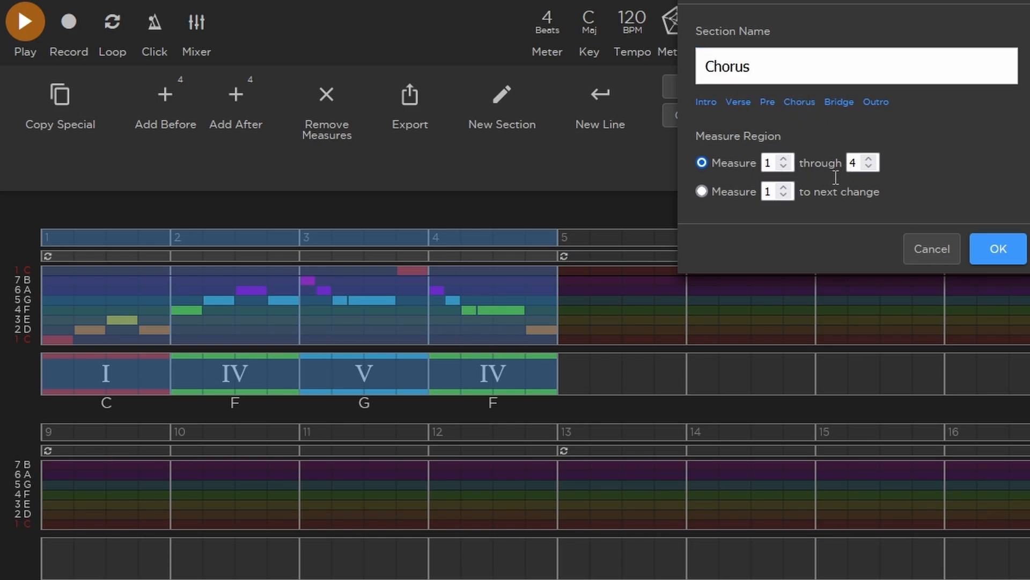
pyautogui.click(981, 249)
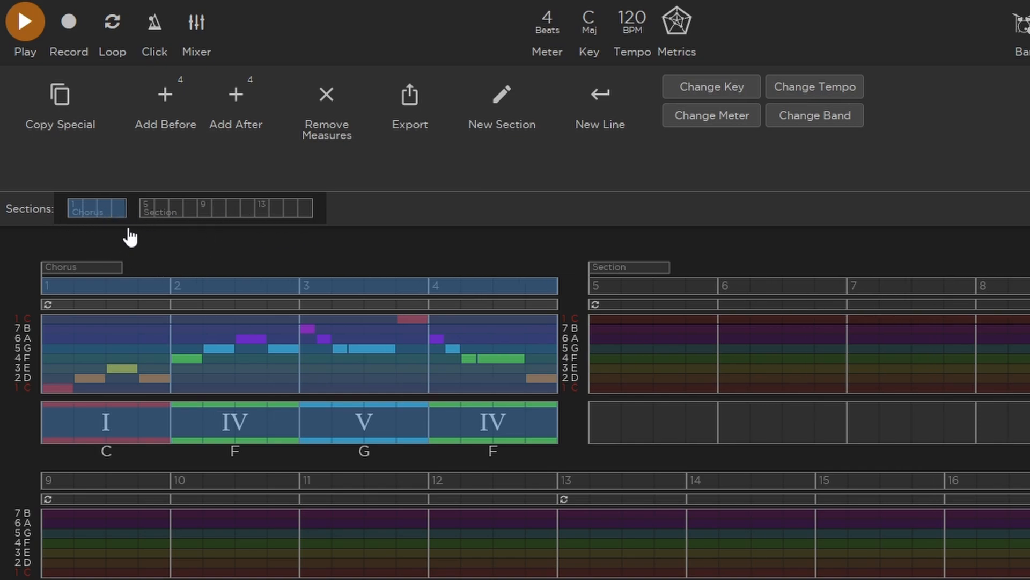
# Move the Chorus section behind the empty section in the section timeline and add four measures after it
pyautogui.moveTo(99, 212); pyautogui.dragTo(267, 214)
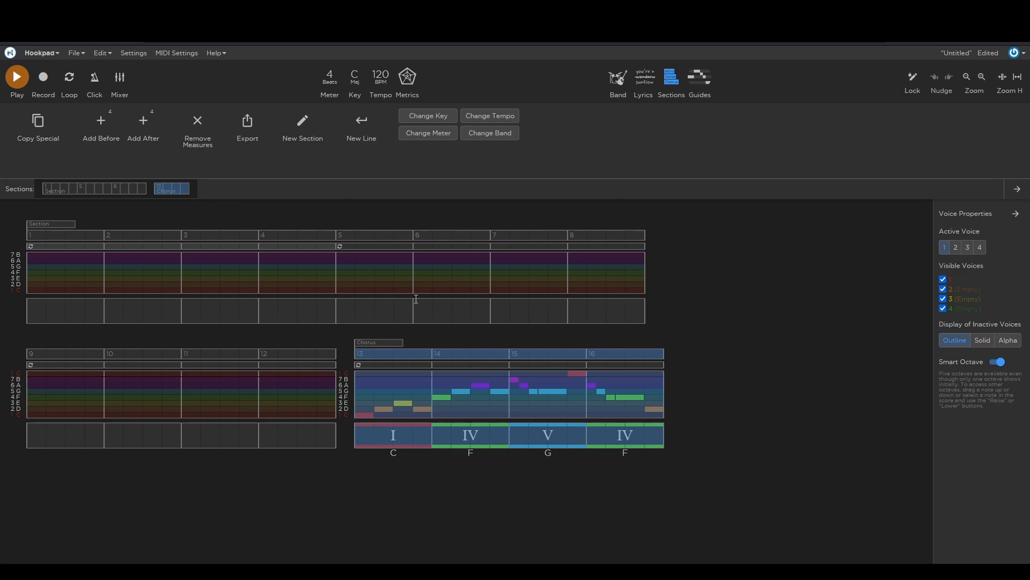
pyautogui.click(144, 128)
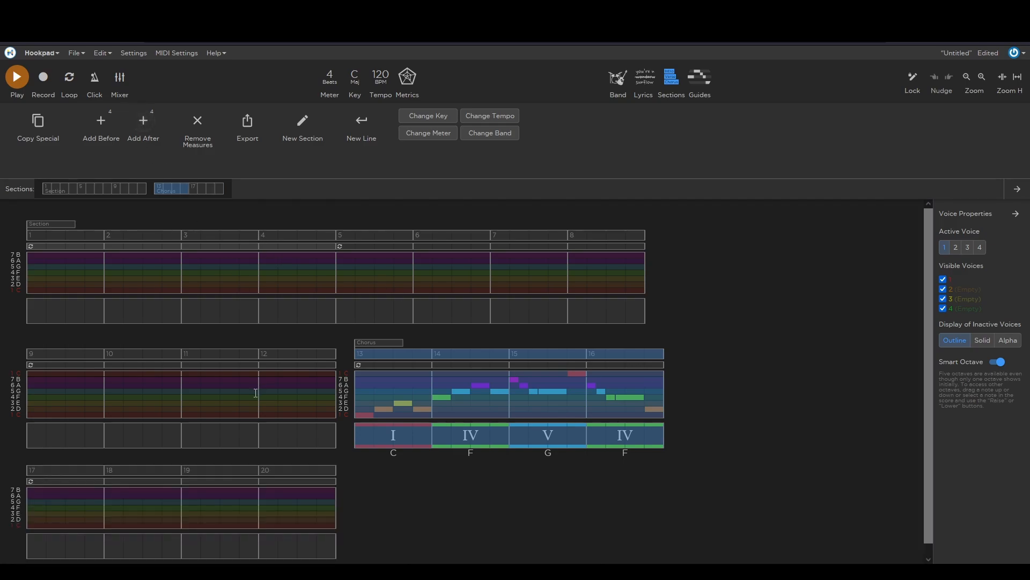
pyautogui.click(228, 400)
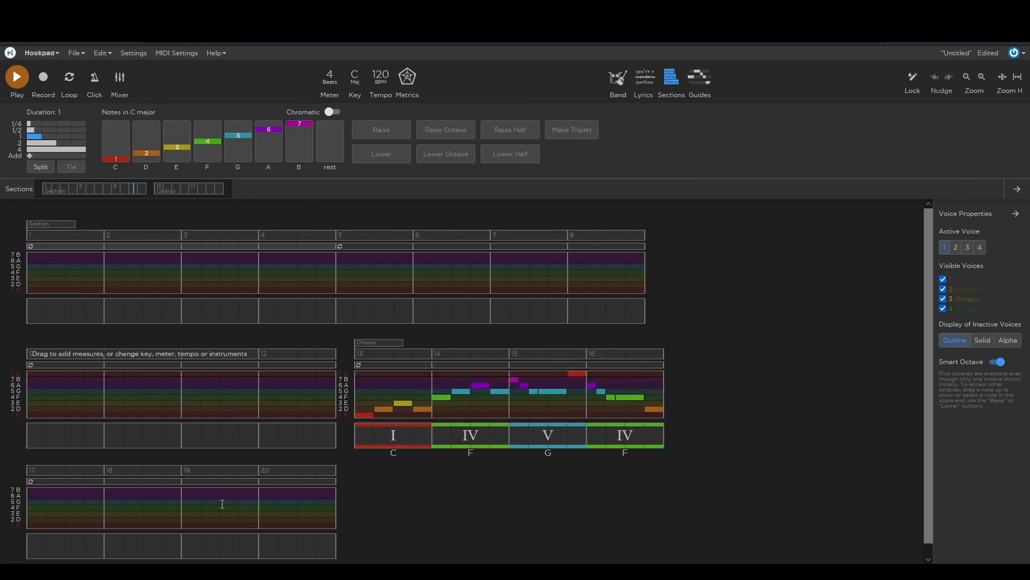
# Copy the Chorus notes and chords from measures 13–16 to measure 17 and delete the extra empty section at measure 21
pyautogui.click(369, 411)
pyautogui.moveTo(442, 406); pyautogui.dragTo(654, 439)
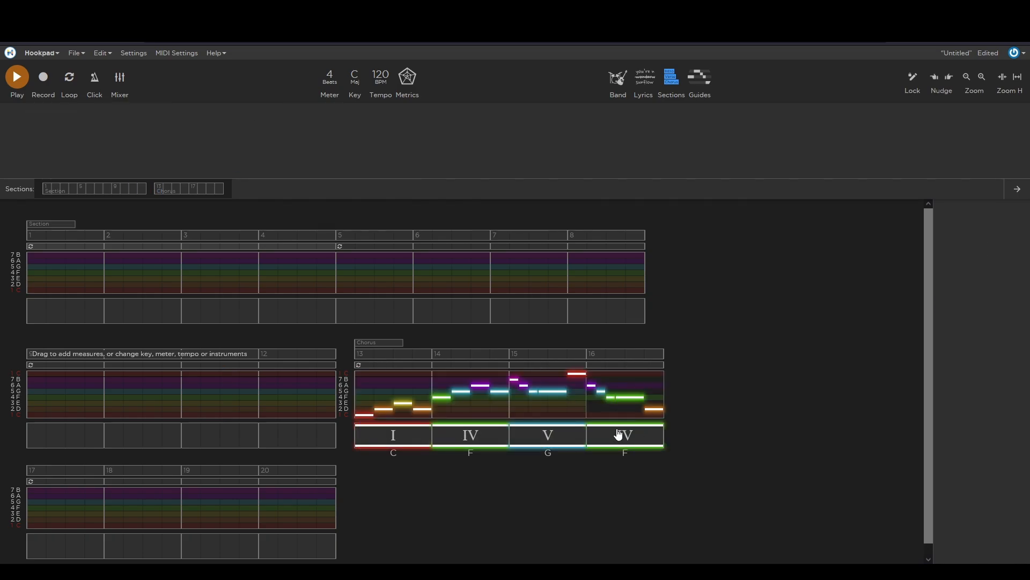
pyautogui.hotkey('ctrl', 'c')
pyautogui.click(28, 500)
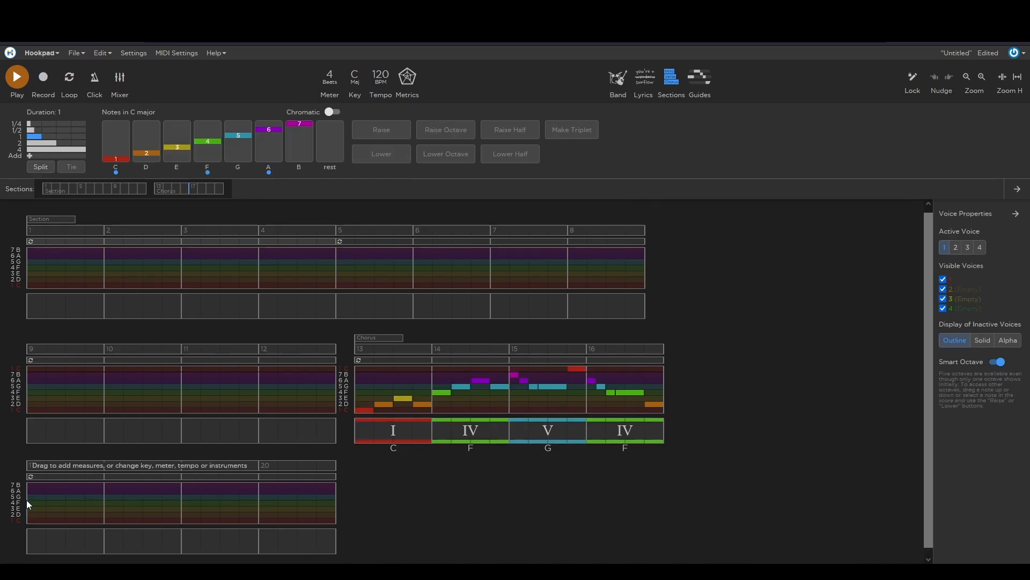
pyautogui.hotkey('ctrl', 'v')
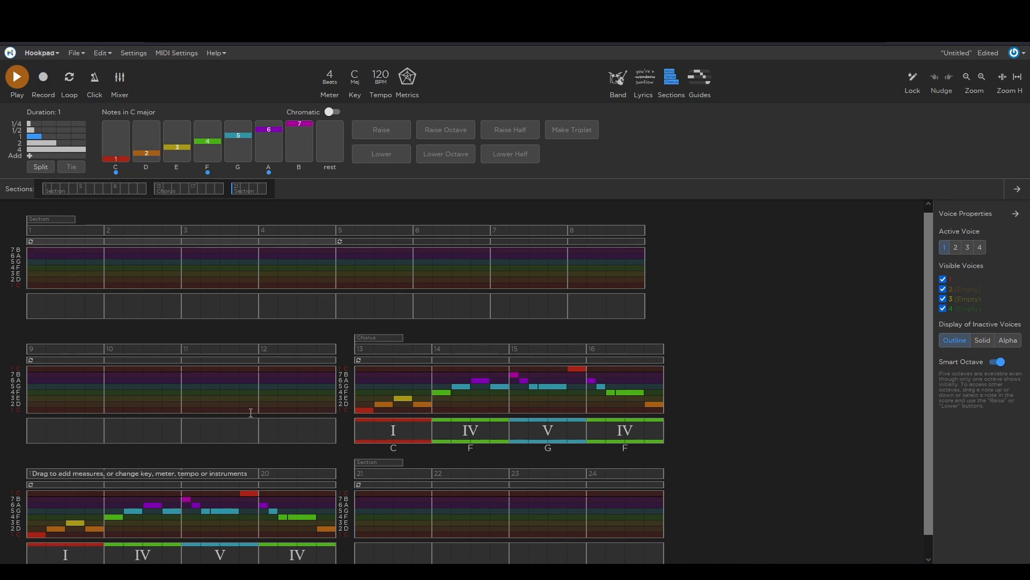
pyautogui.click(246, 191)
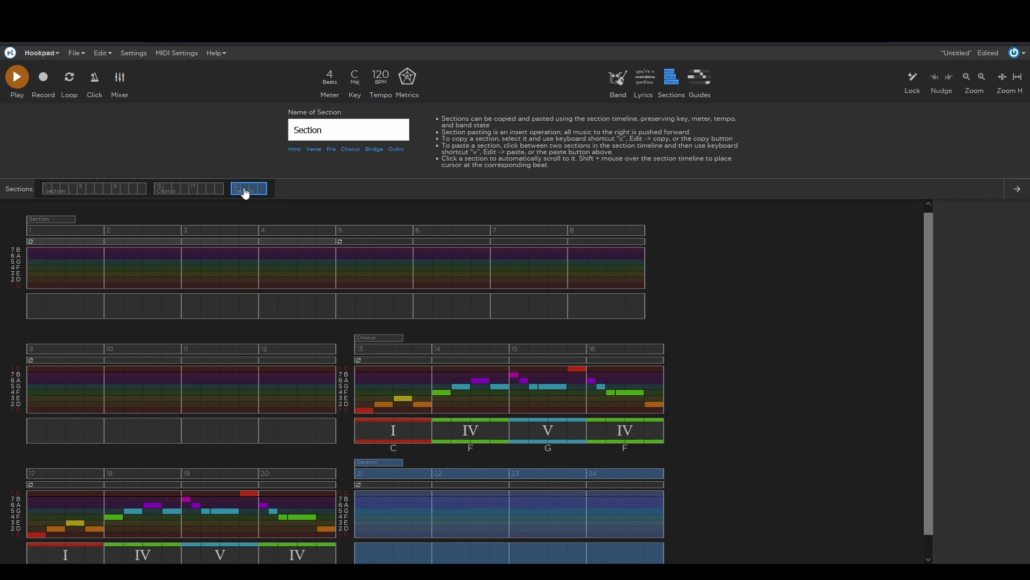
pyautogui.press('Delete')
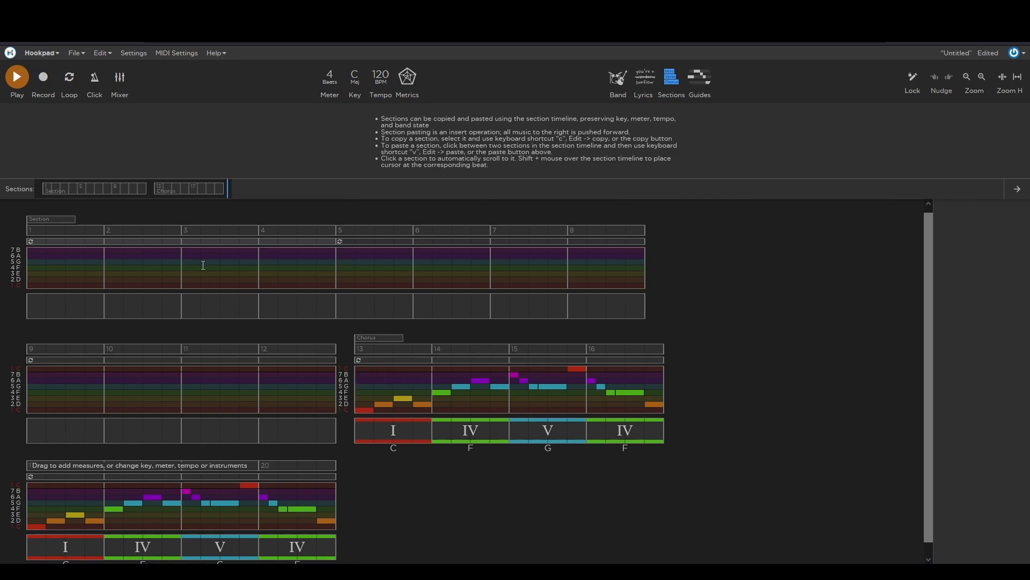
# Raise the last D note in measure 20 by one octave and play the song from the start of the Chorus
pyautogui.click(328, 522)
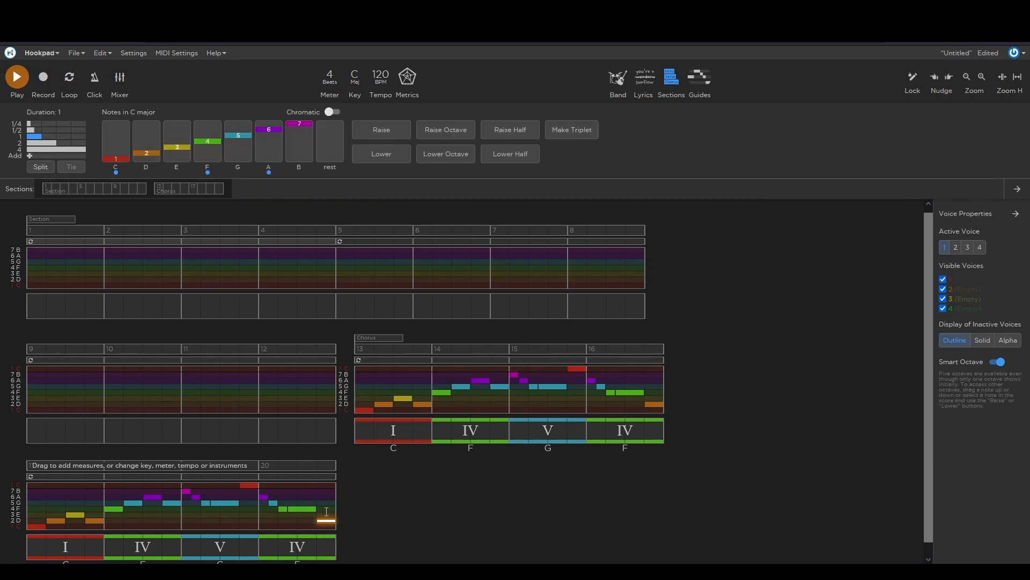
pyautogui.press('Up')
pyautogui.press('Up')
pyautogui.press('Up')
pyautogui.press('Up')
pyautogui.press('Up')
pyautogui.press('Up')
pyautogui.press('Up')
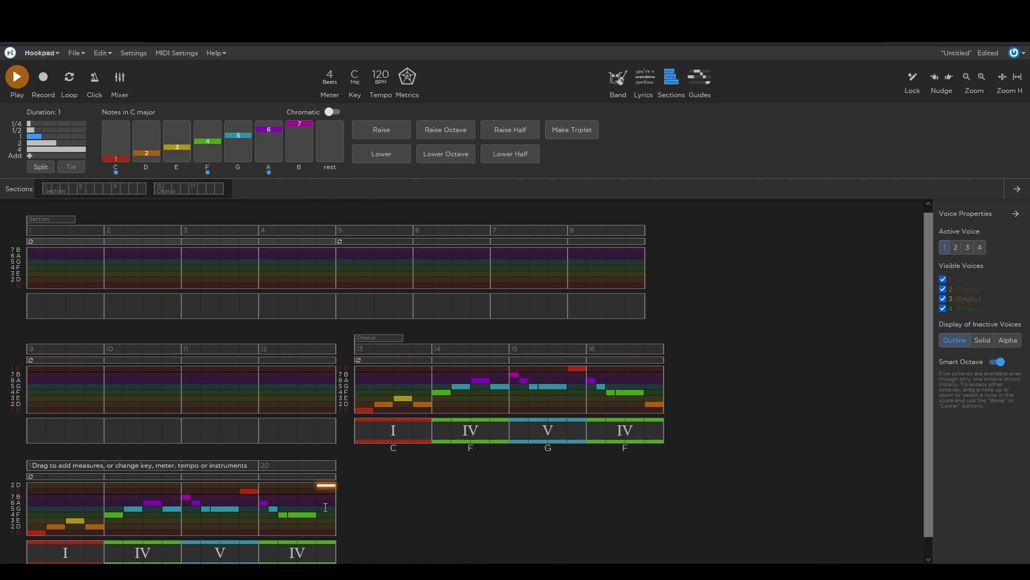
pyautogui.press('Escape')
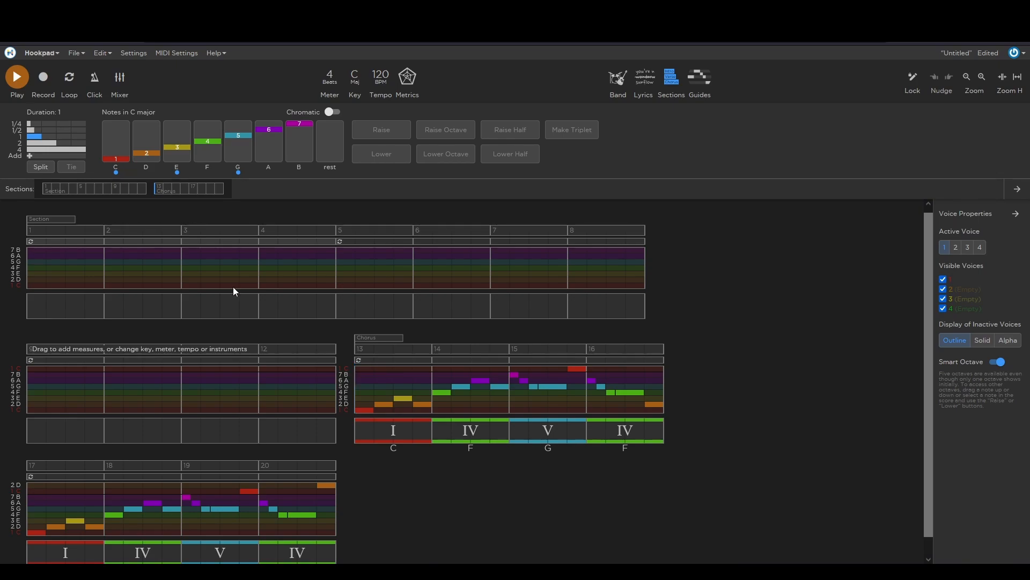
pyautogui.click(16, 80)
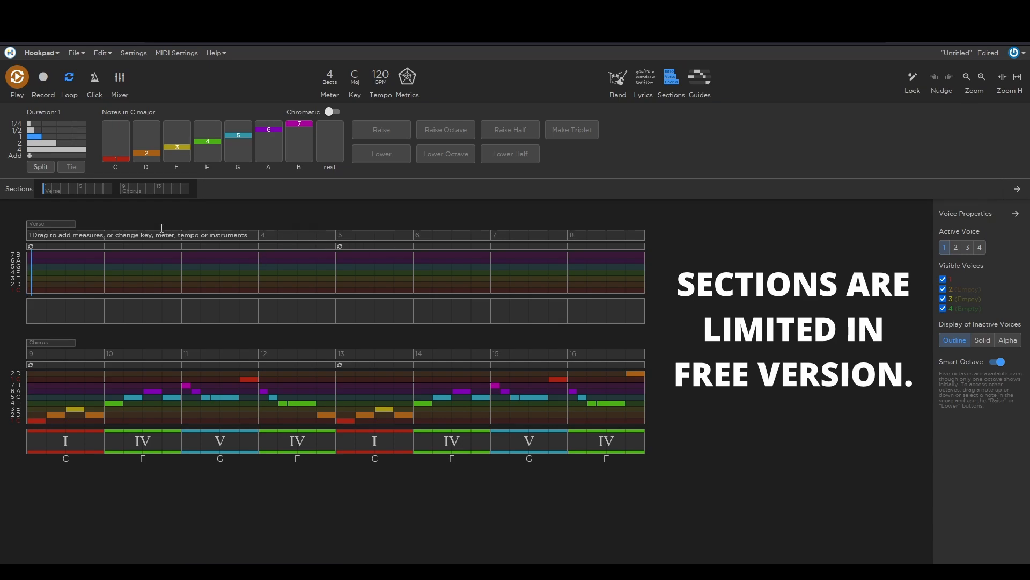
pyautogui.click(64, 190)
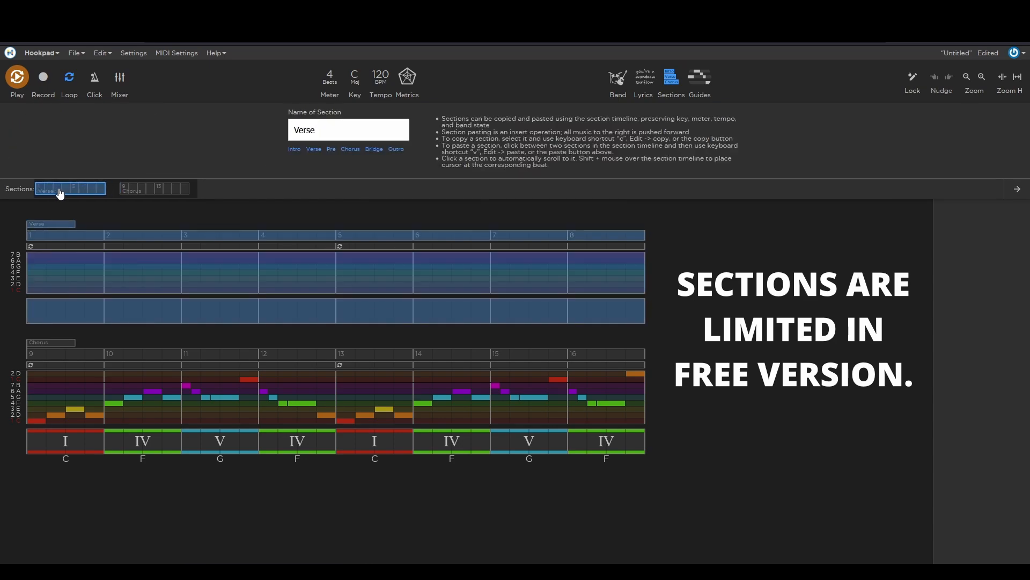
pyautogui.moveTo(59, 190); pyautogui.dragTo(61, 191)
pyautogui.click(84, 236)
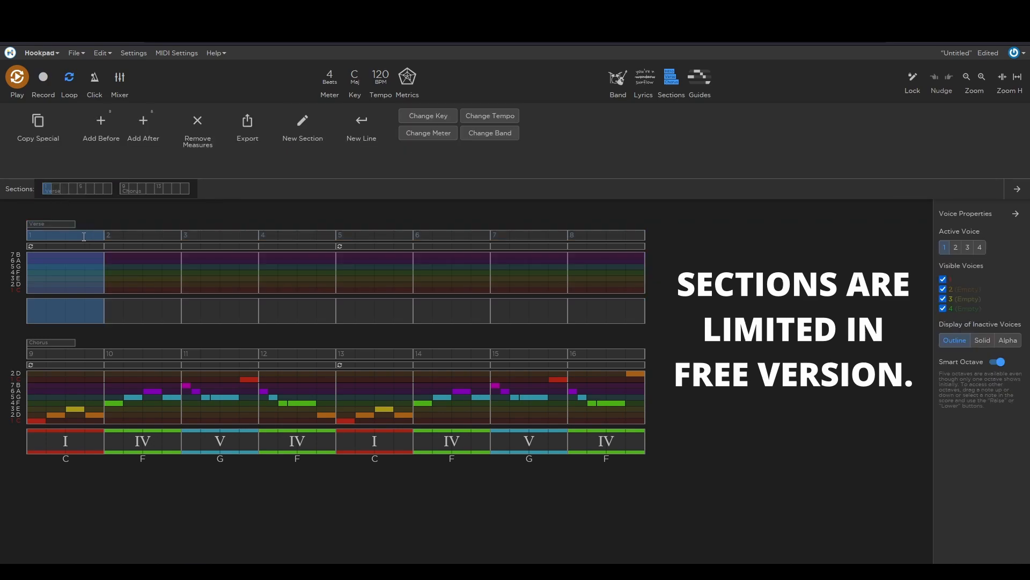
pyautogui.click(126, 257)
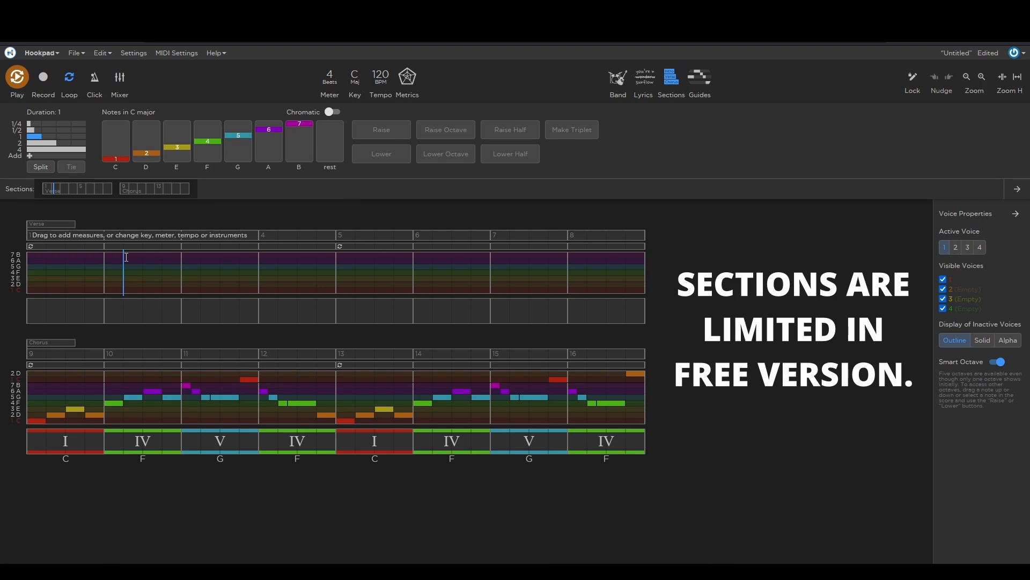
# Add a vi chord at the start of the Verse and set its duration to 4
pyautogui.click(30, 306)
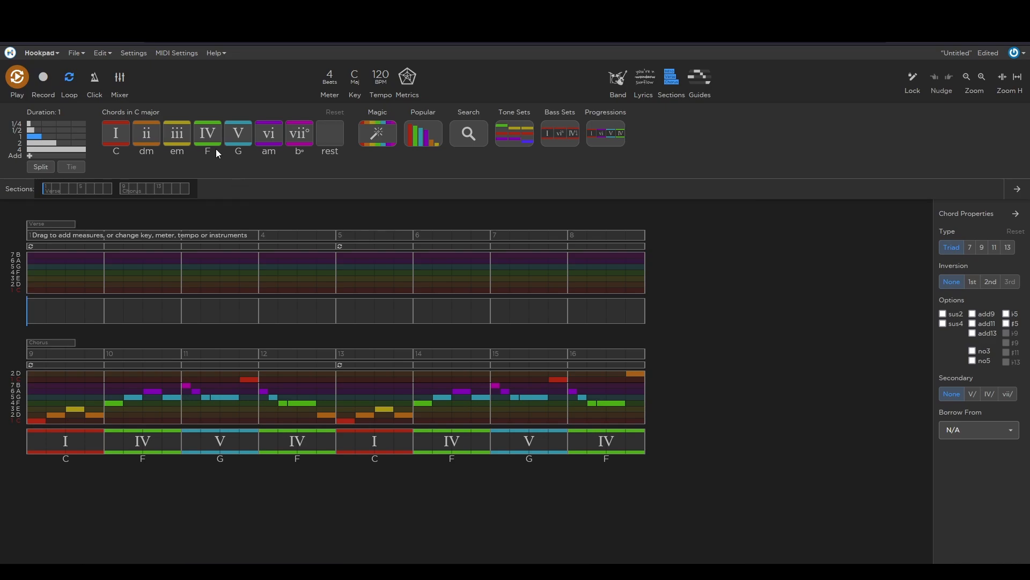
pyautogui.click(269, 133)
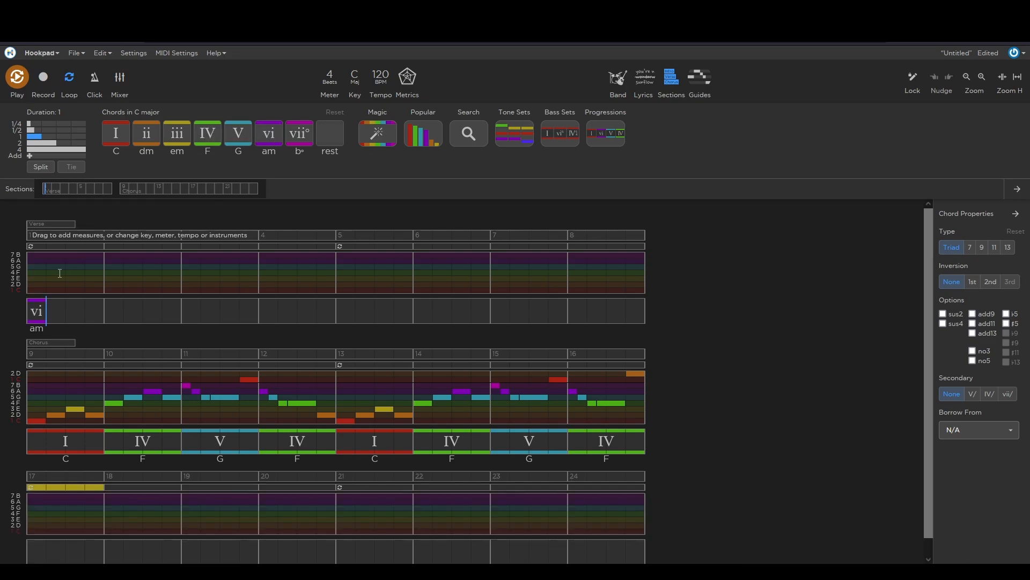
pyautogui.click(40, 316)
pyautogui.click(63, 150)
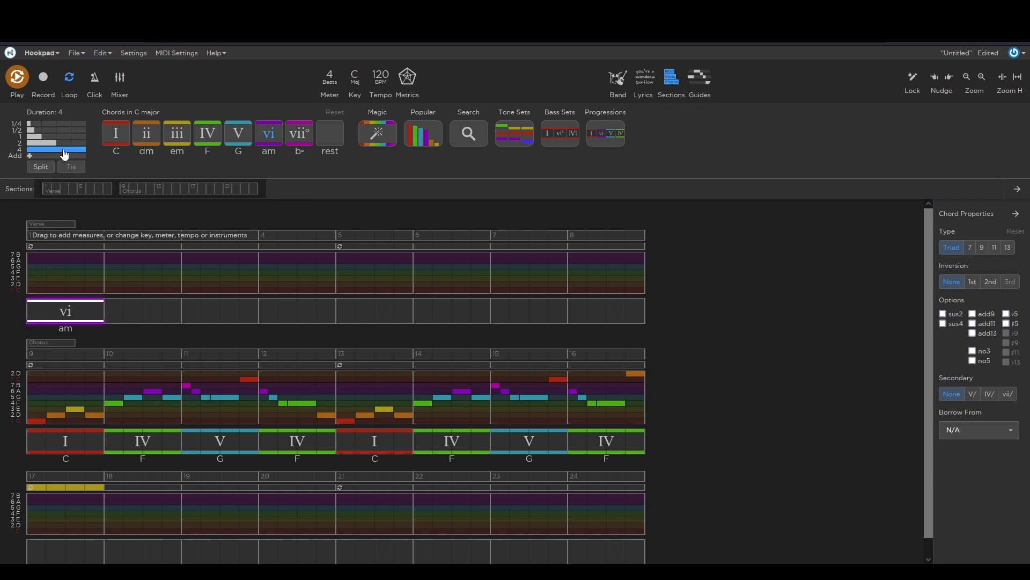
# Continue the Verse progression after the first vi chord with four-beat ii, iii, ii, vi and ii chords in measures 2–6
pyautogui.click(106, 311)
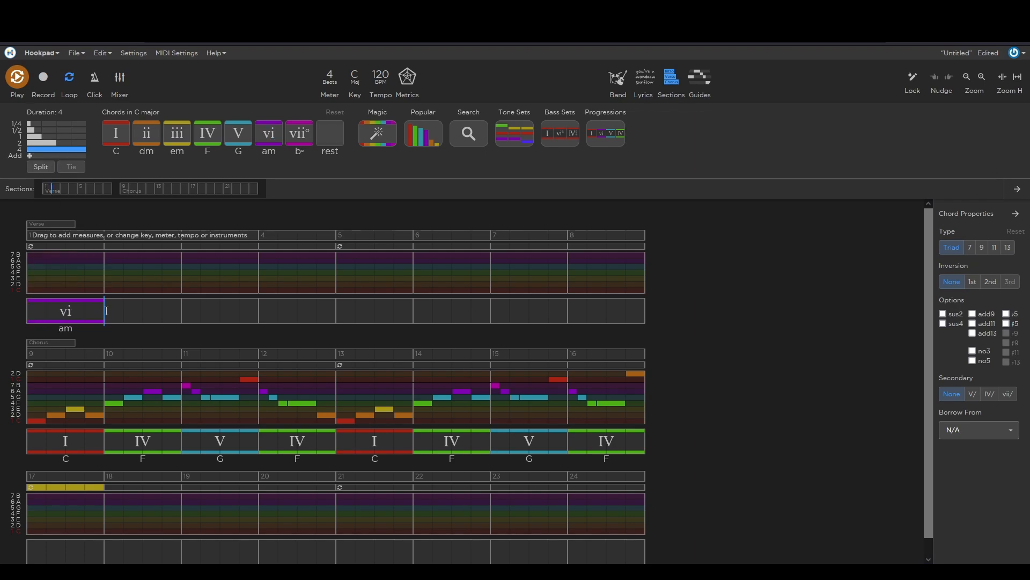
pyautogui.click(154, 147)
pyautogui.click(174, 141)
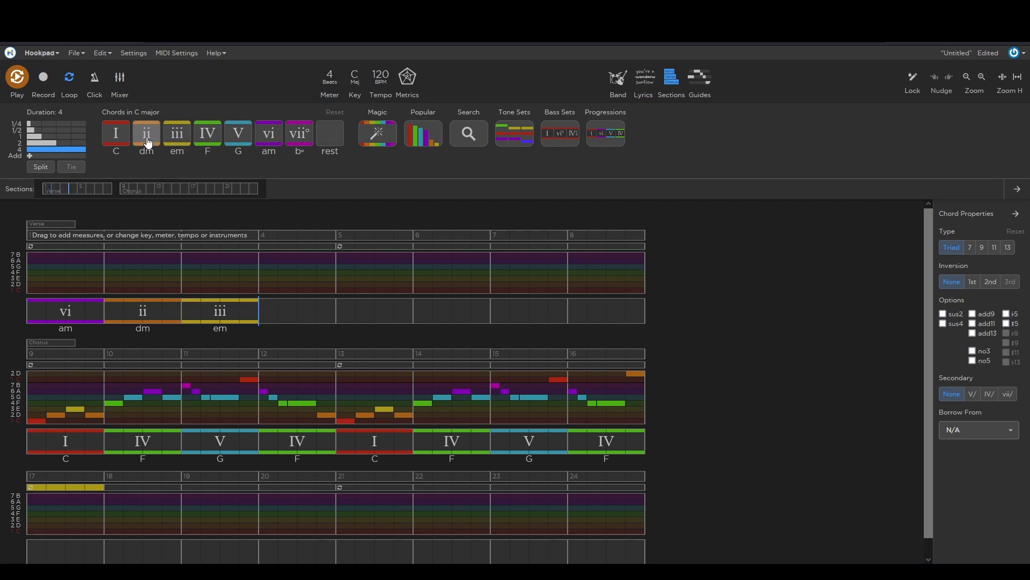
pyautogui.click(149, 141)
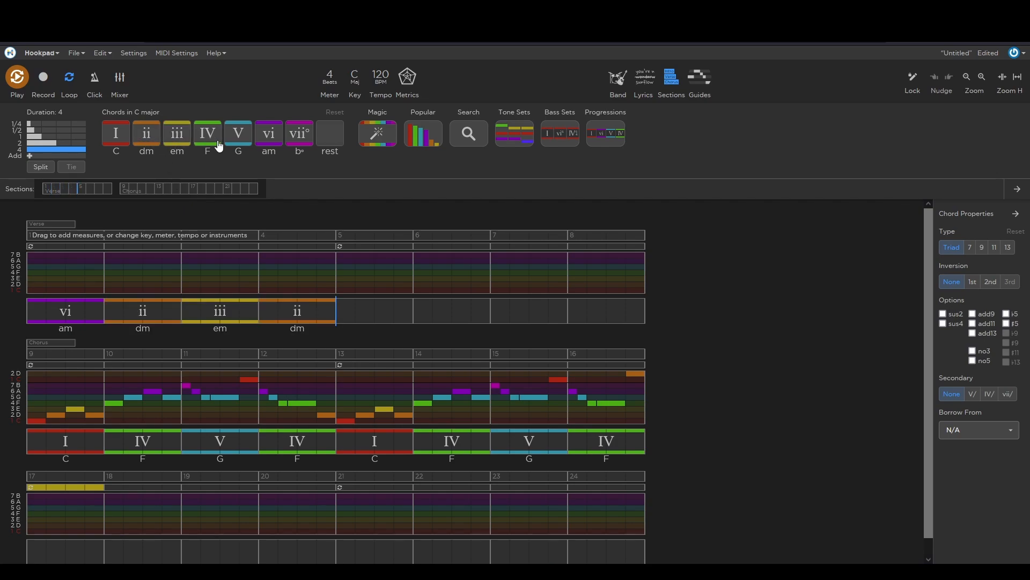
pyautogui.click(267, 142)
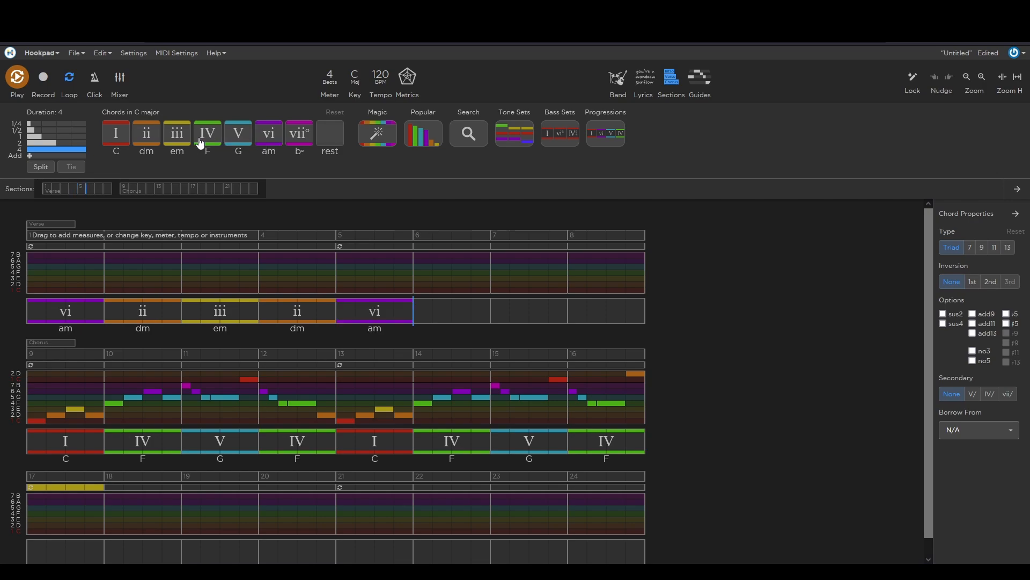
pyautogui.click(151, 143)
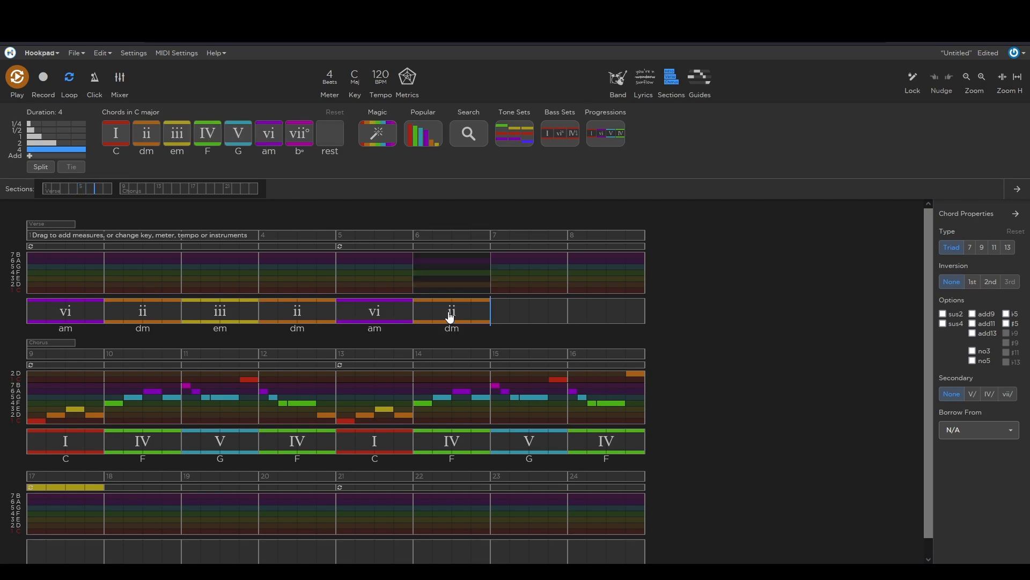
# Shorten the ii chord in measure 6 to duration 2 and fill the Verse with two-beat iii, IV, V, V and V chords
pyautogui.click(46, 143)
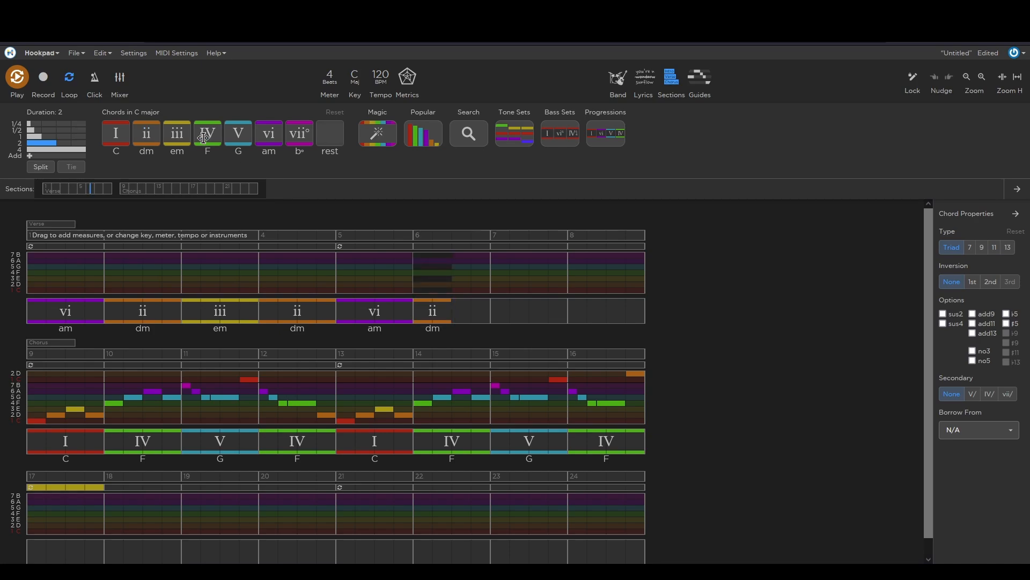
pyautogui.click(177, 137)
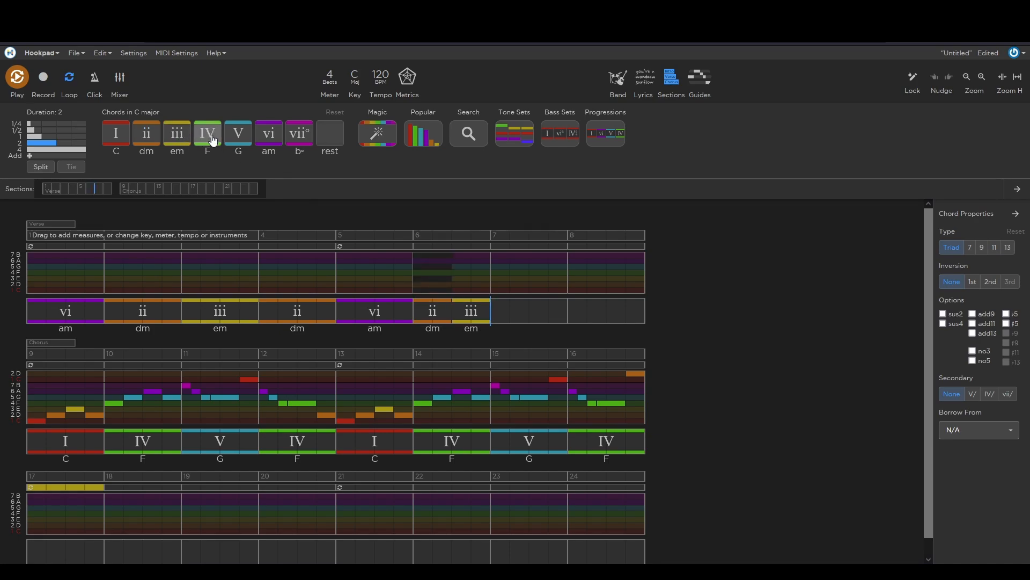
pyautogui.click(213, 139)
pyautogui.click(238, 140)
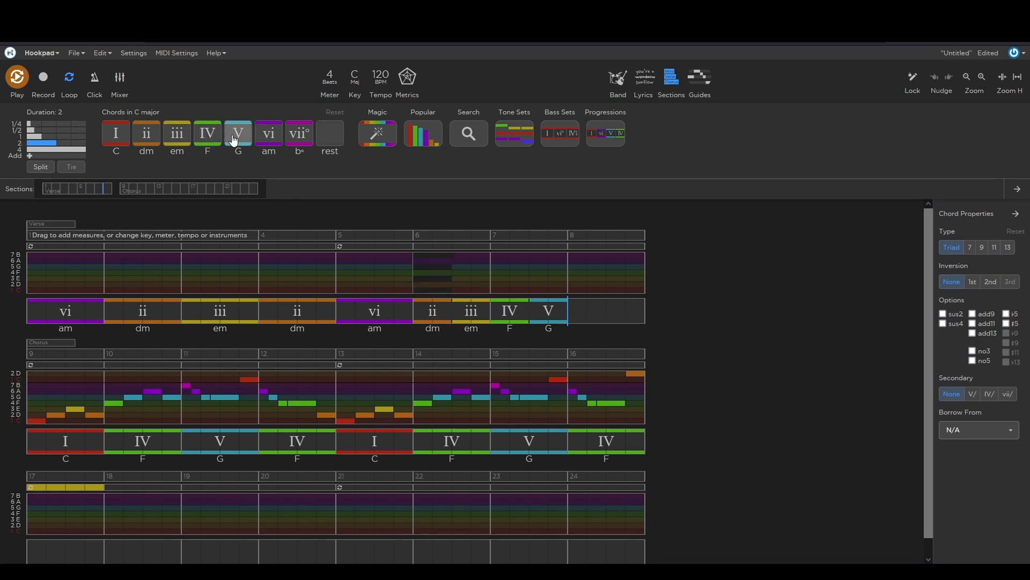
pyautogui.click(239, 141)
pyautogui.click(239, 140)
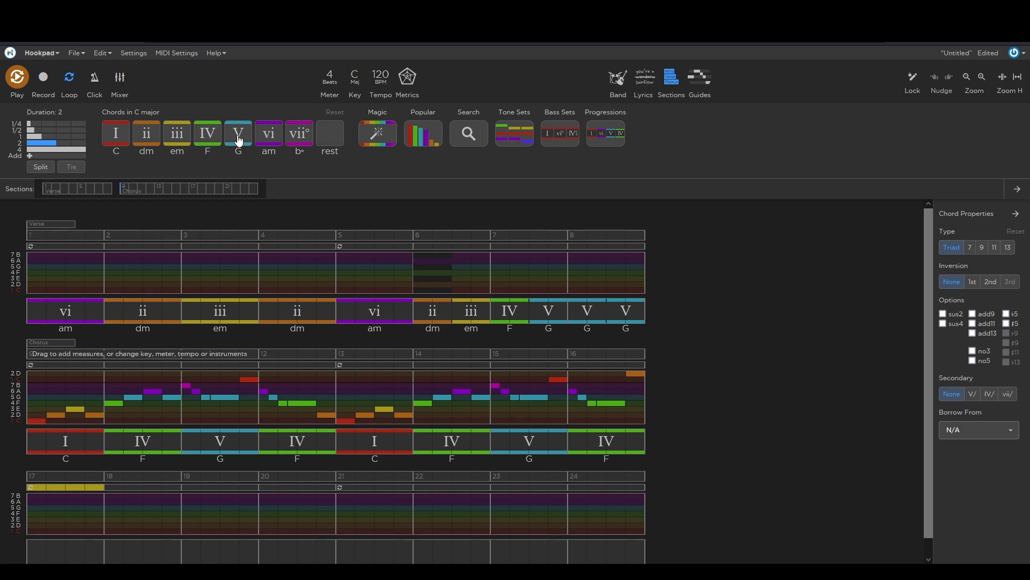
# Change the two V chords in measure 8 to a seventh chord with sus4 and a plain seventh chord
pyautogui.click(585, 319)
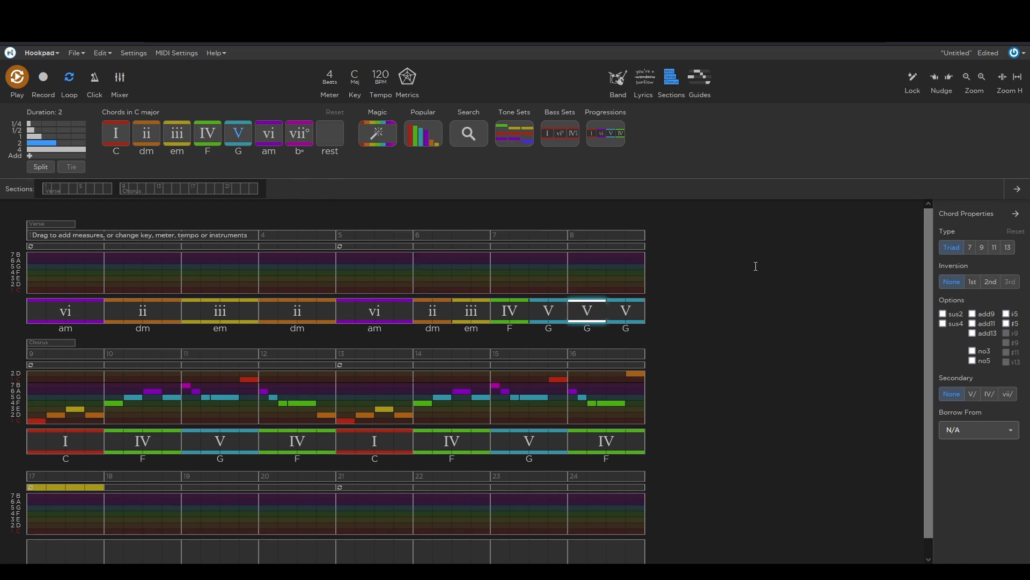
pyautogui.click(971, 249)
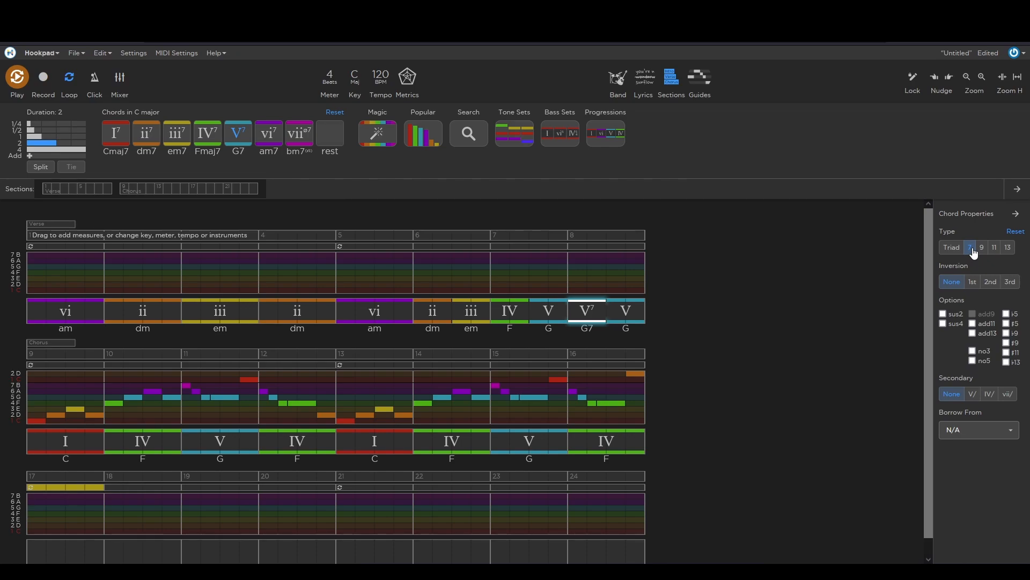
pyautogui.click(942, 323)
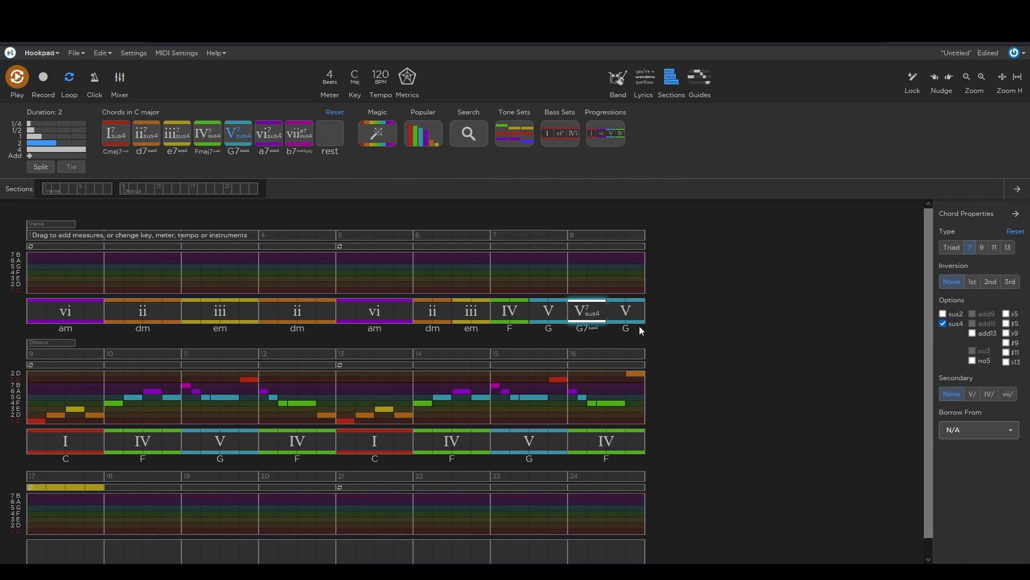
pyautogui.click(622, 314)
pyautogui.click(970, 250)
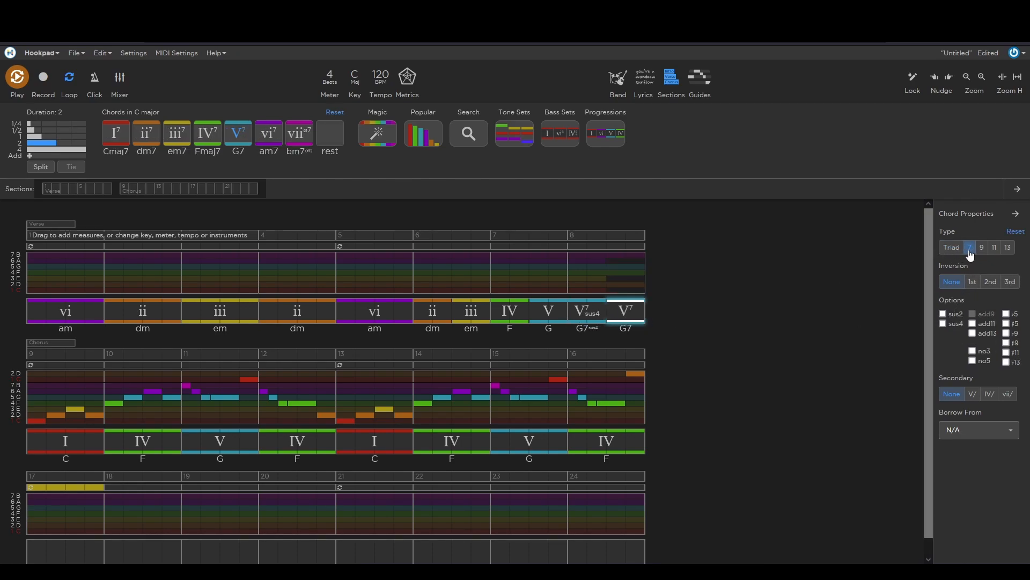
# Remove the empty measures 17–24 after the Chorus and play the song from the start of the Verse chords
pyautogui.click(48, 279)
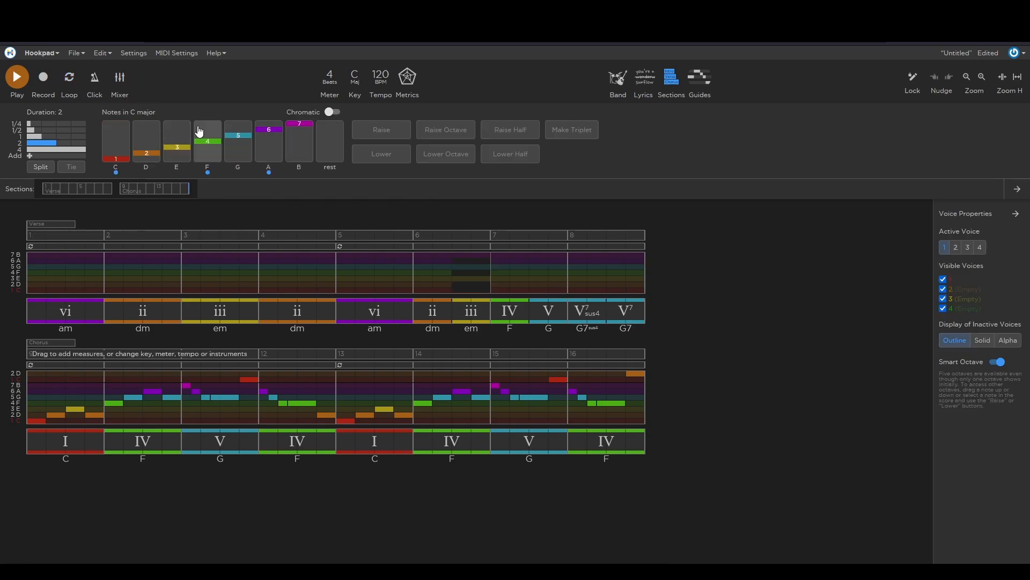
pyautogui.click(30, 306)
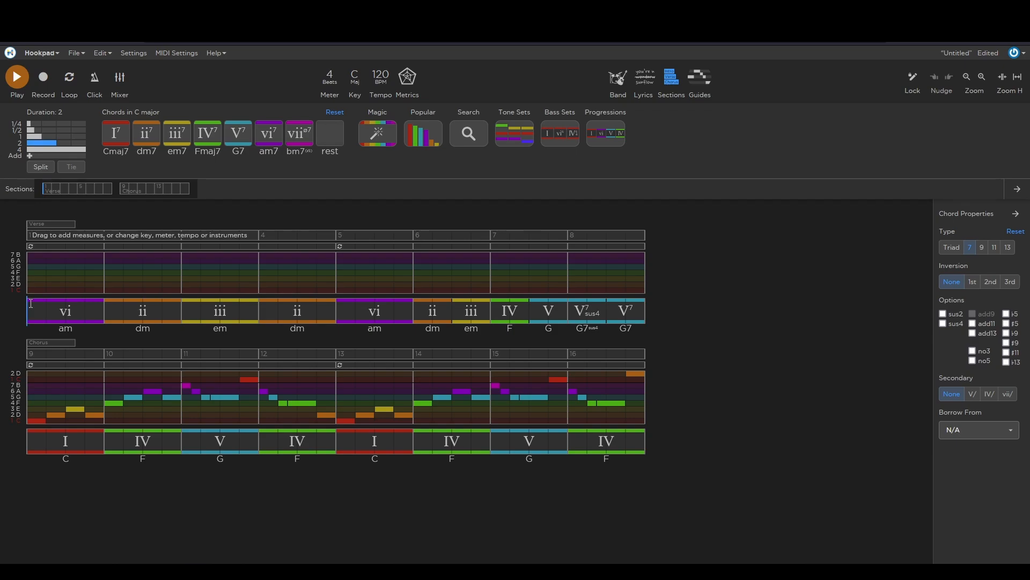
pyautogui.click(21, 81)
# Apply the Pop band template and look through its harmony, bass and drum tracks and their sounds
pyautogui.click(618, 78)
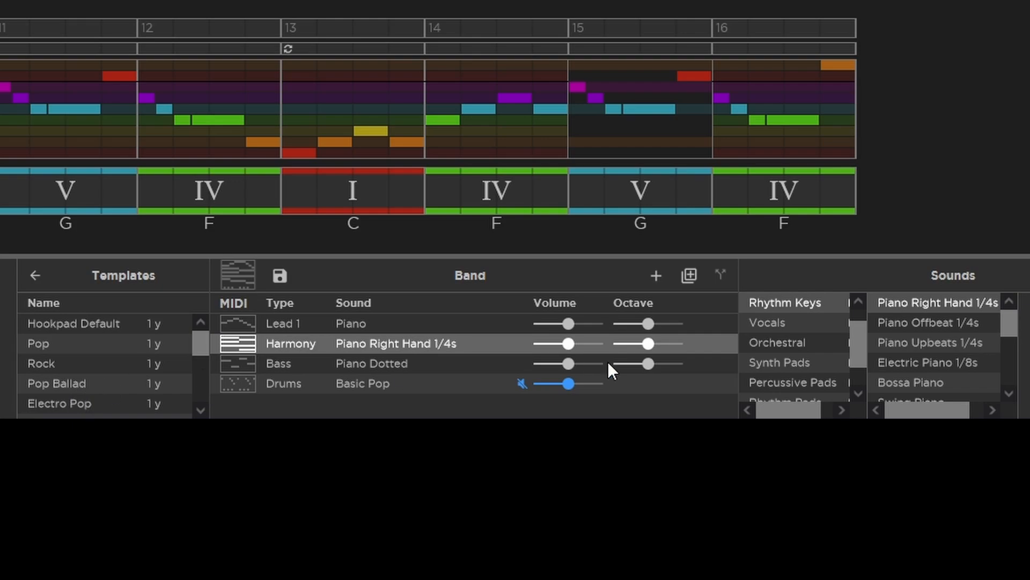
pyautogui.click(71, 353)
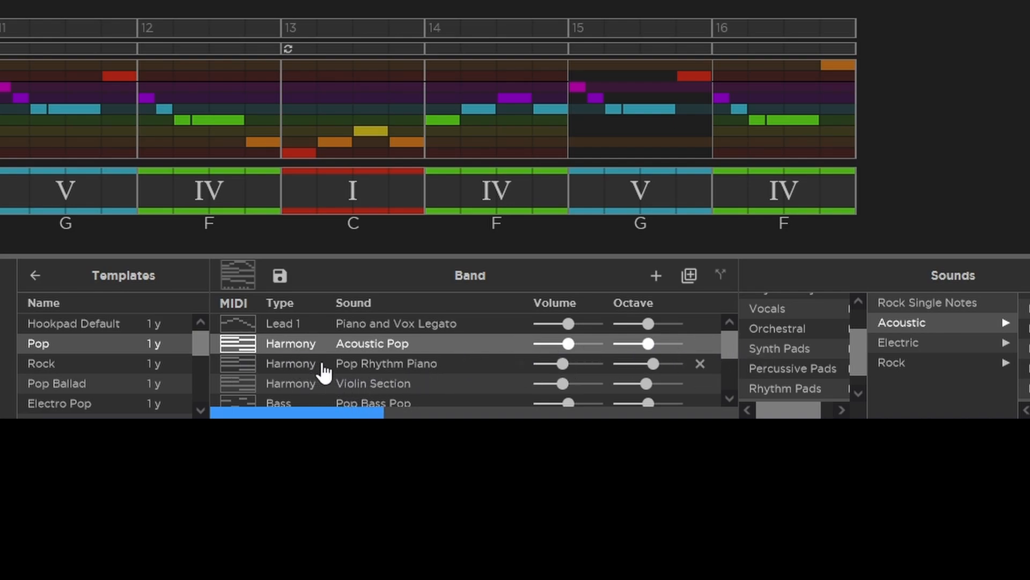
pyautogui.click(277, 365)
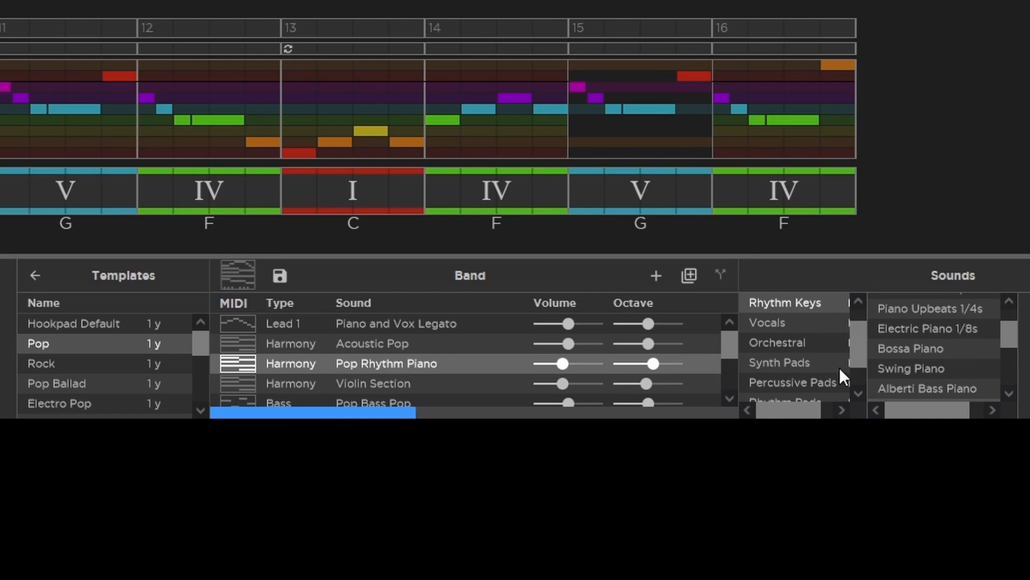
pyautogui.scroll(-3, 367, 361)
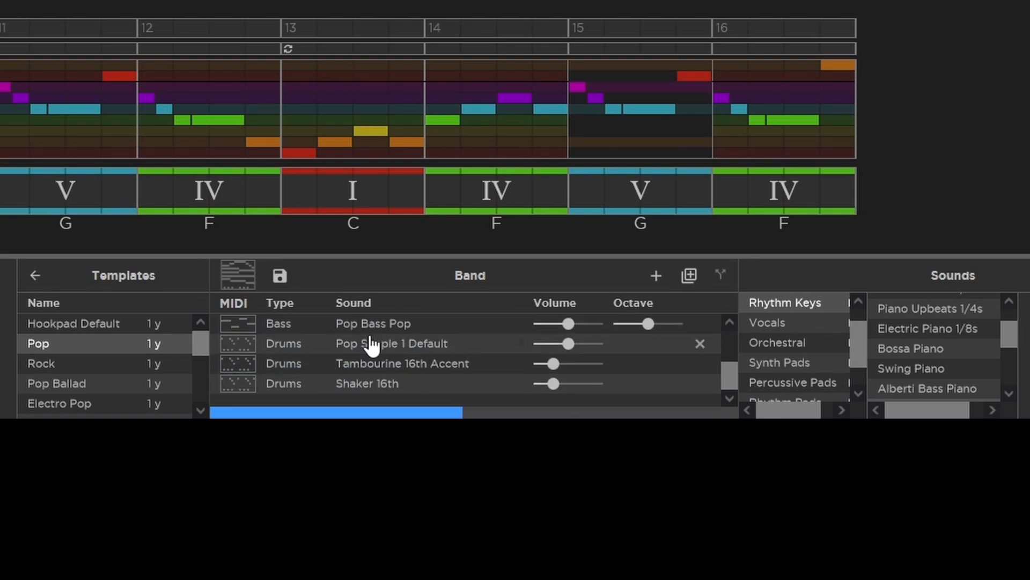
pyautogui.scroll(3, 370, 344)
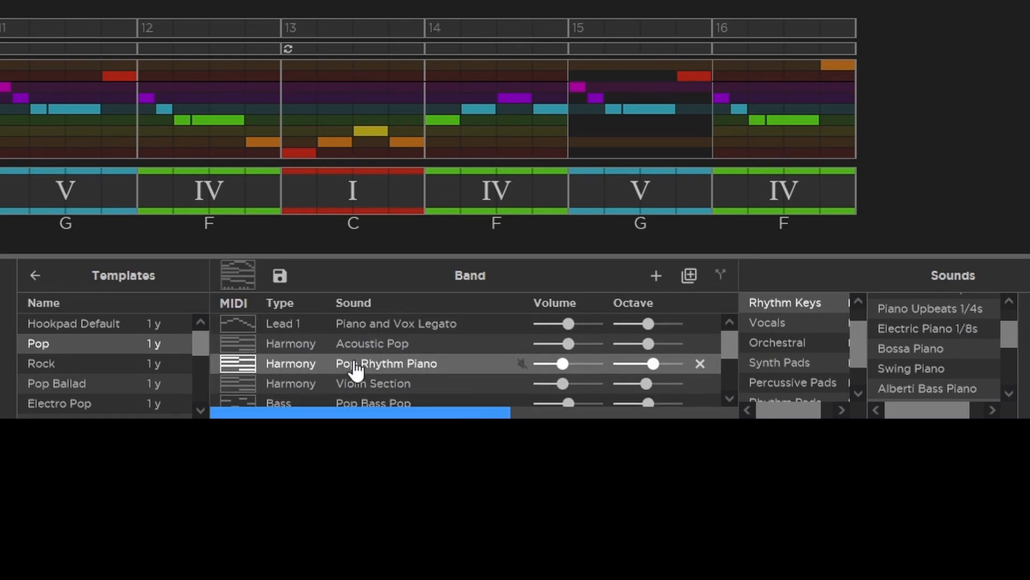
pyautogui.scroll(-3, 356, 369)
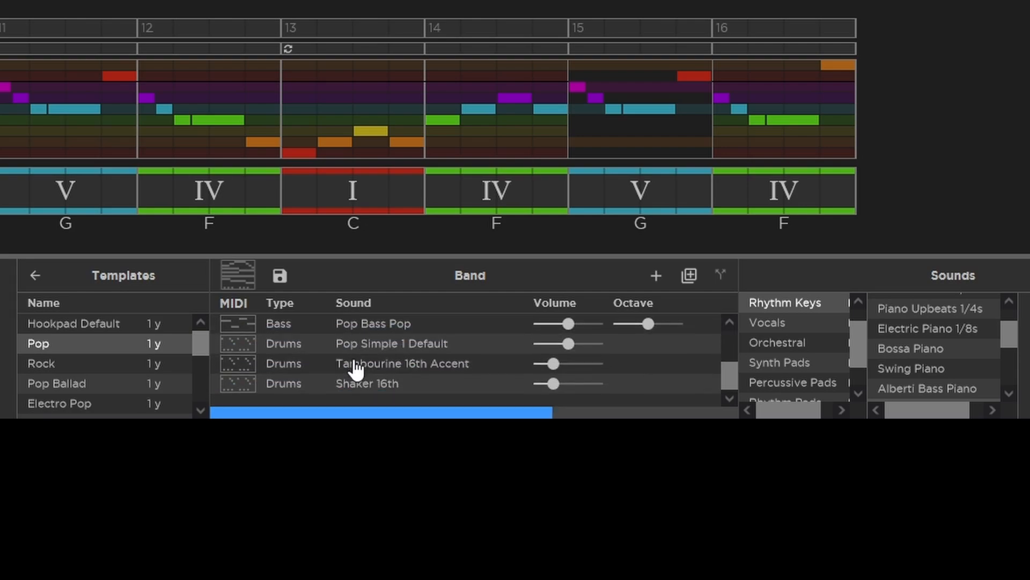
pyautogui.click(313, 326)
pyautogui.click(316, 344)
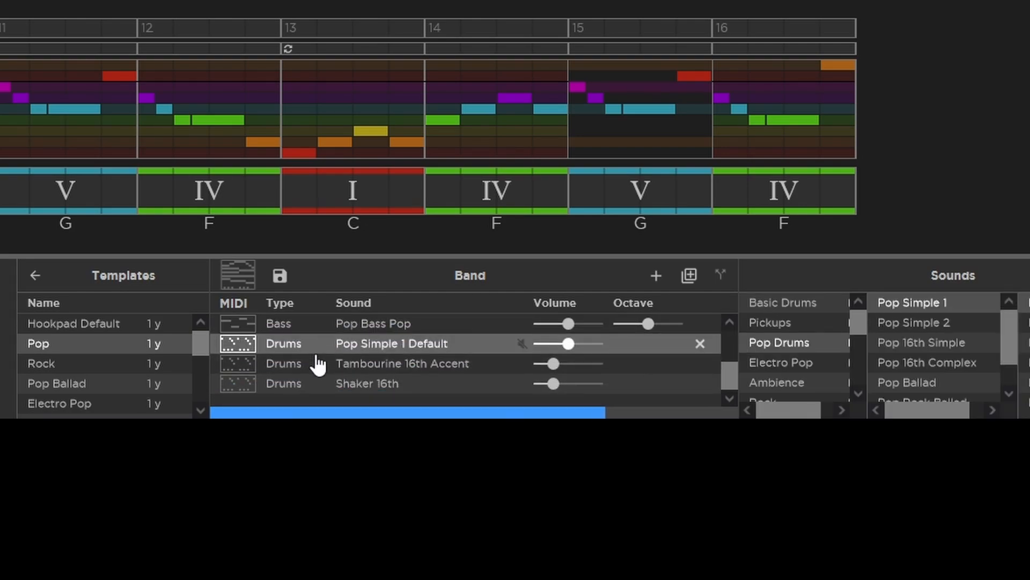
pyautogui.scroll(3, 320, 365)
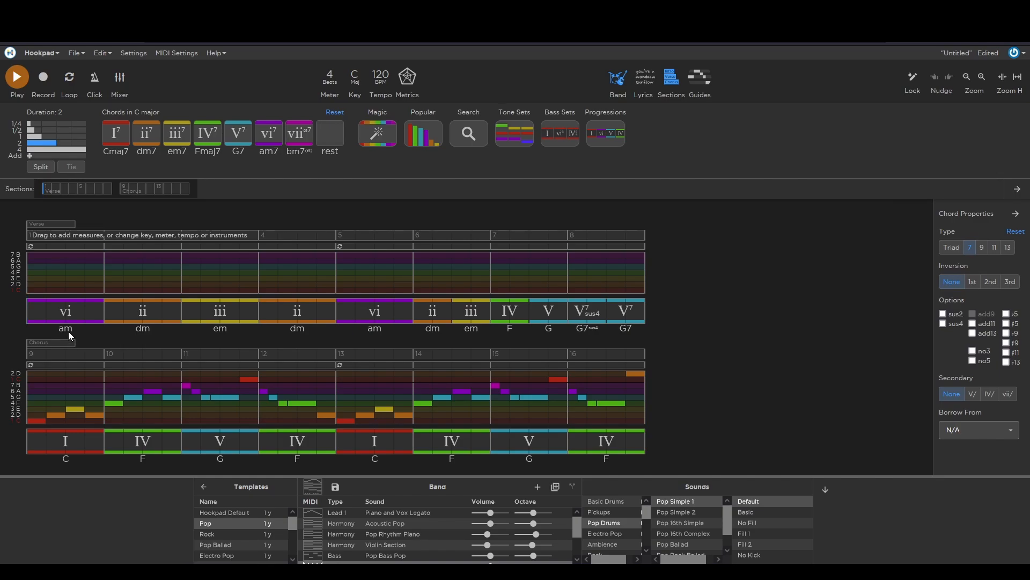
# Play the song from the start of the Verse with the Pop band and stop playback at the end
pyautogui.click(17, 76)
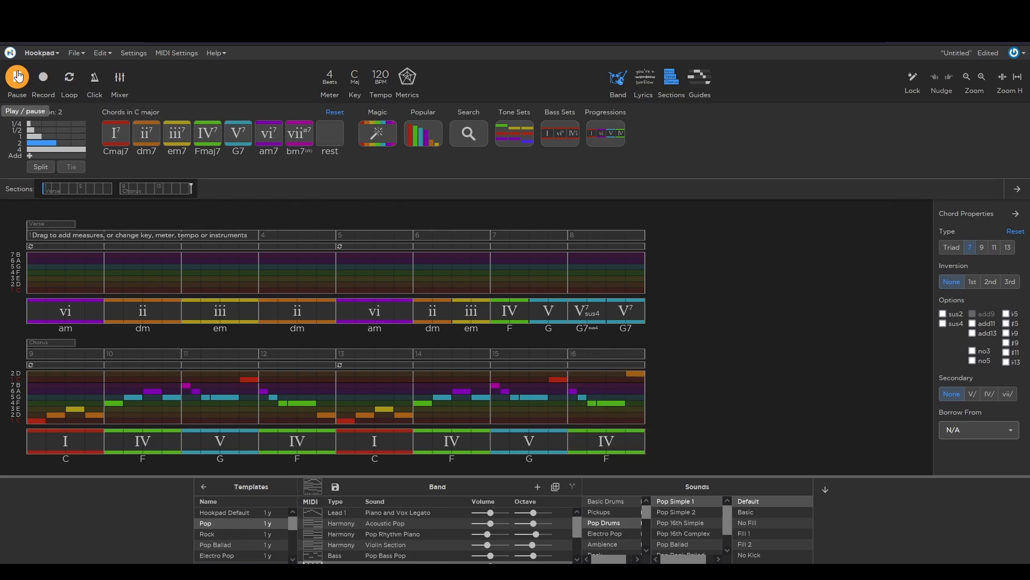
pyautogui.click(17, 76)
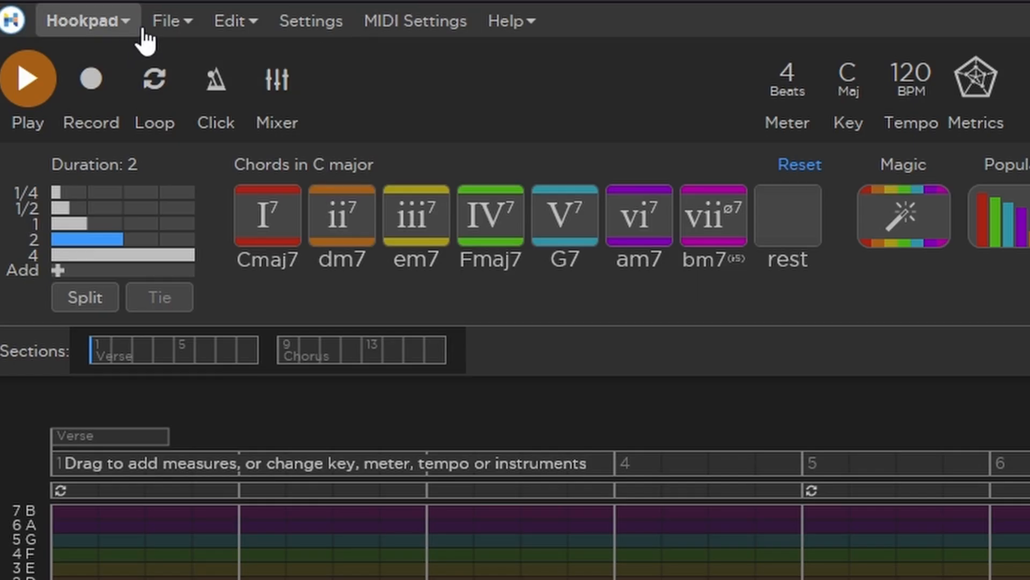
# View the file commands for saving the project and show the available export formats
pyautogui.click(171, 27)
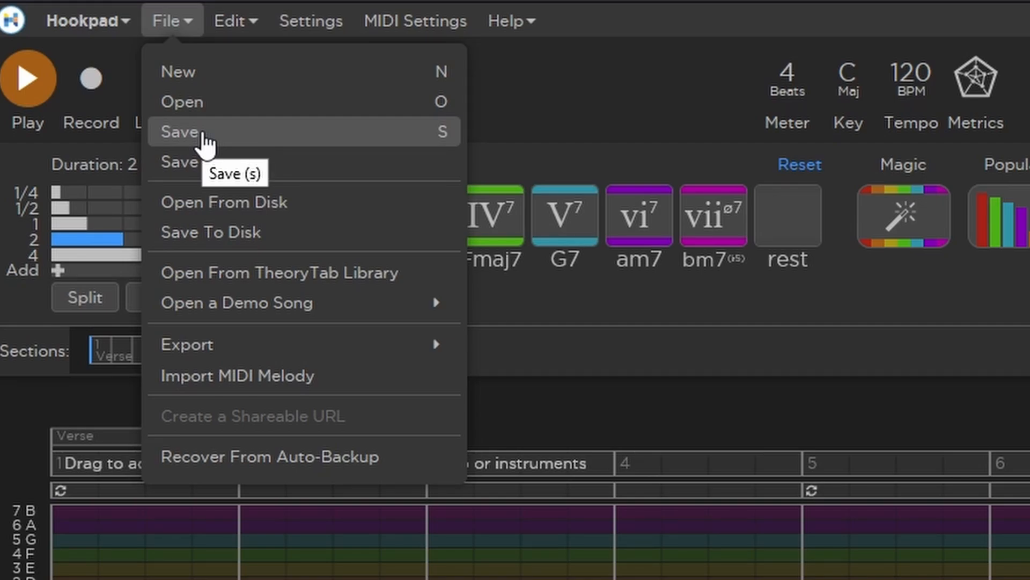
pyautogui.click(561, 428)
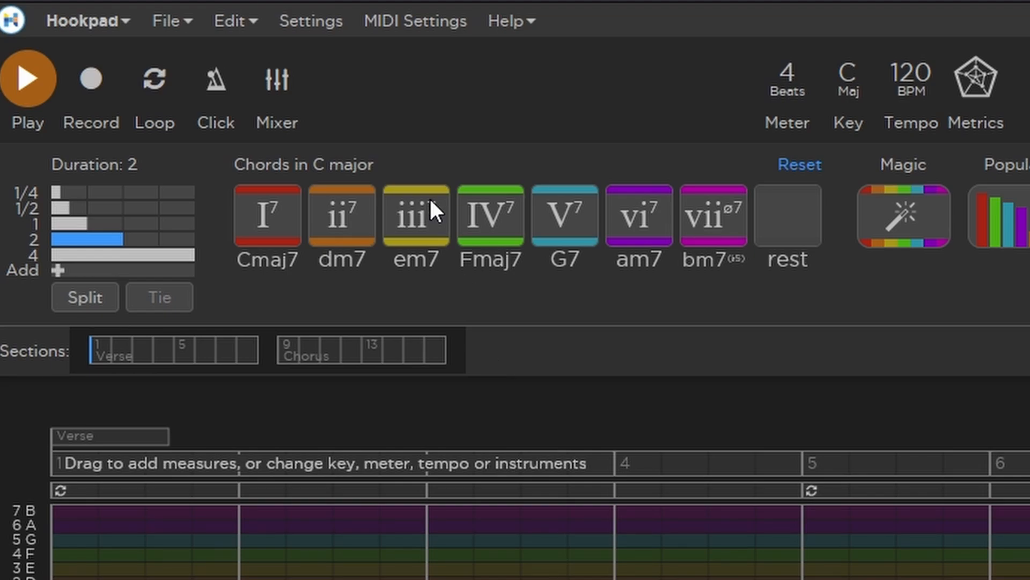
pyautogui.click(168, 22)
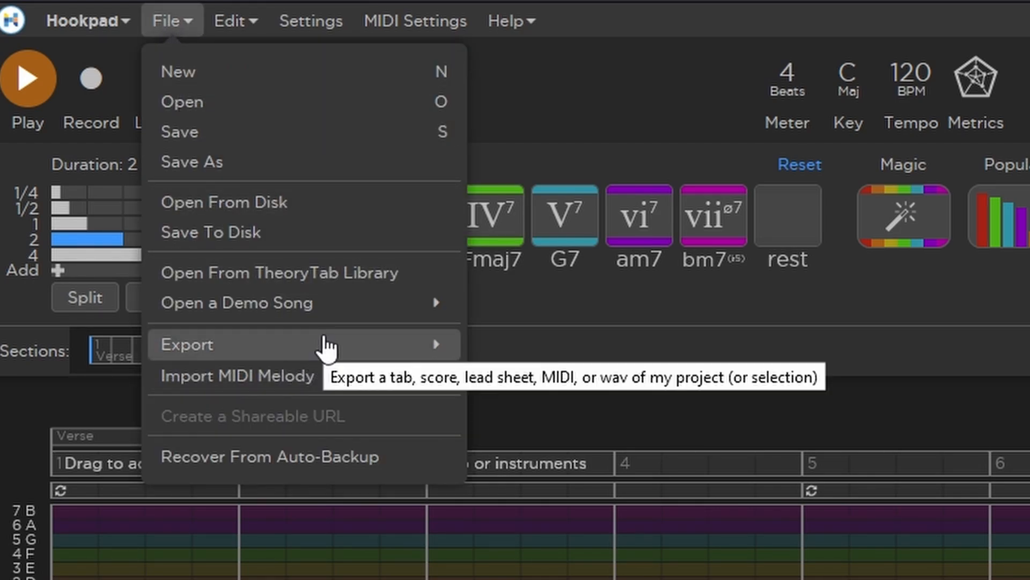
pyautogui.click(328, 349)
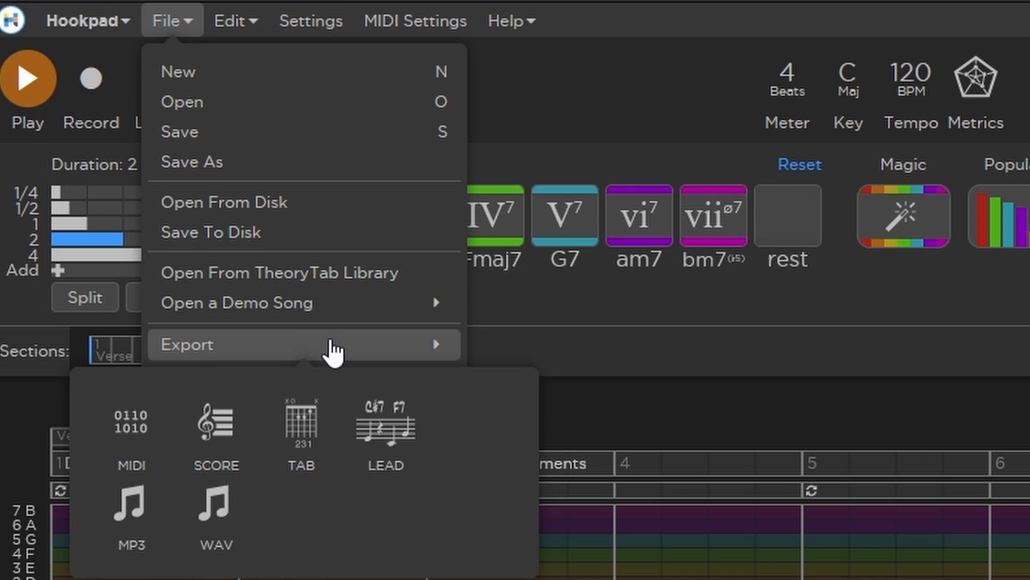